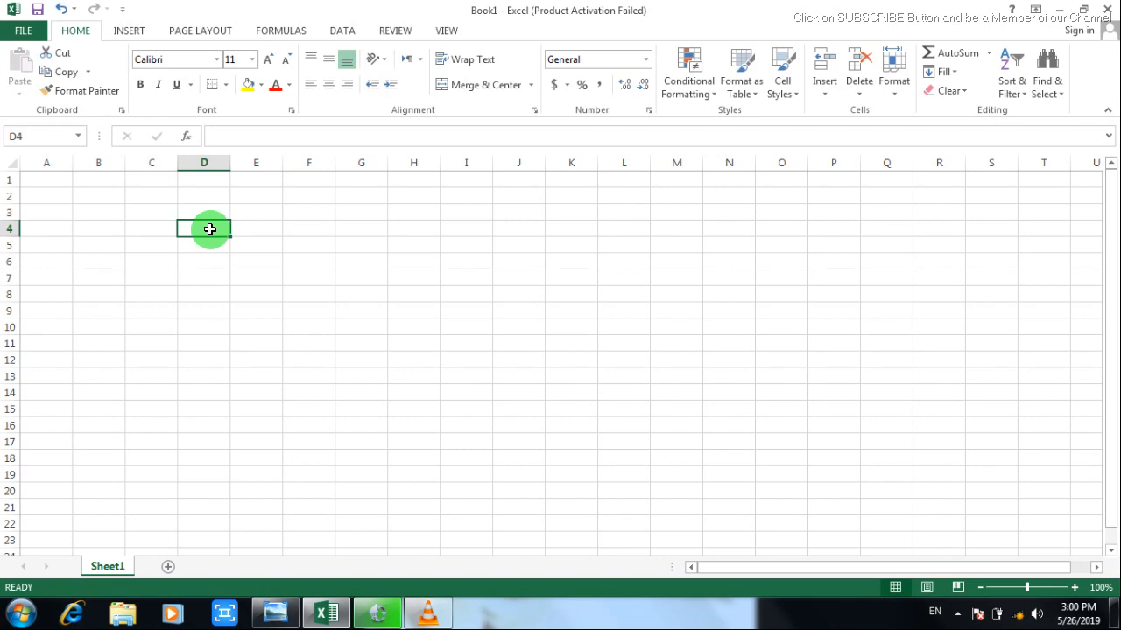
- Enter the text "Get Knowlede" in cell D4
type("Get Knowledlge")
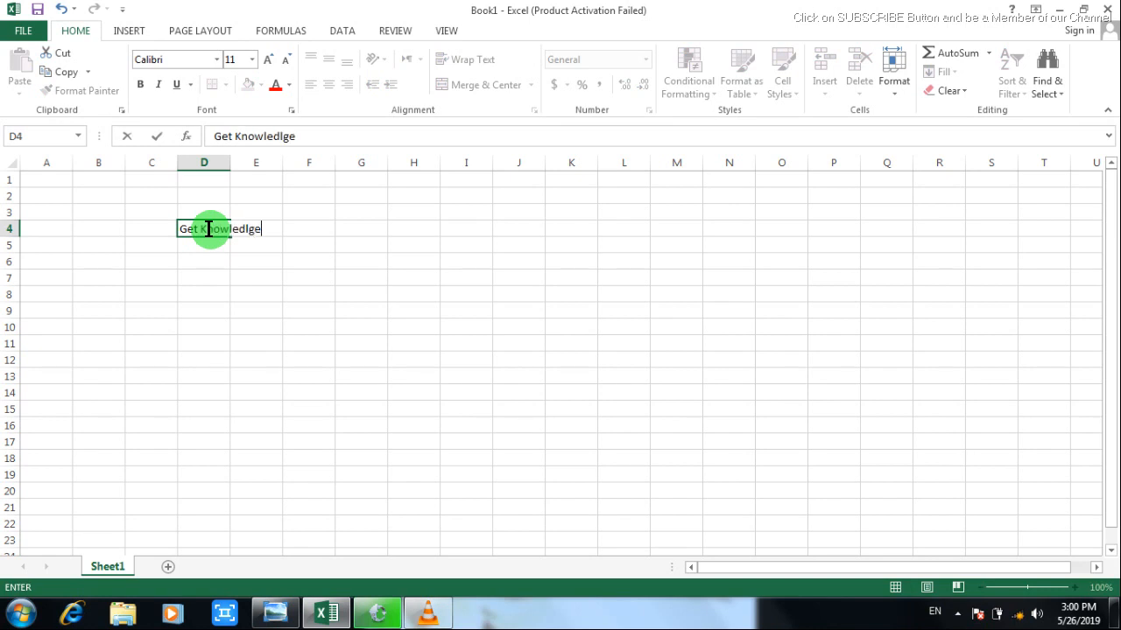
key("BackSpace")
key("BackSpace")
key("BackSpace")
type("e")
left_click(317, 246)
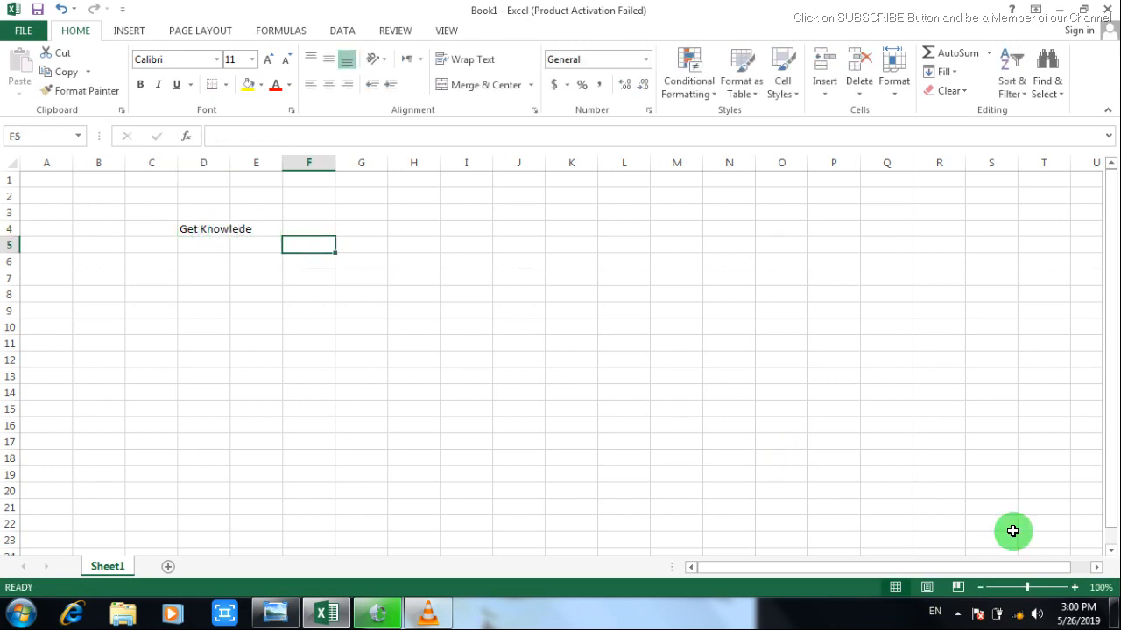
- Widen column D manually until the text in cell D4 fits inside it
left_click(1074, 587)
left_click(1074, 587)
left_click(1074, 587)
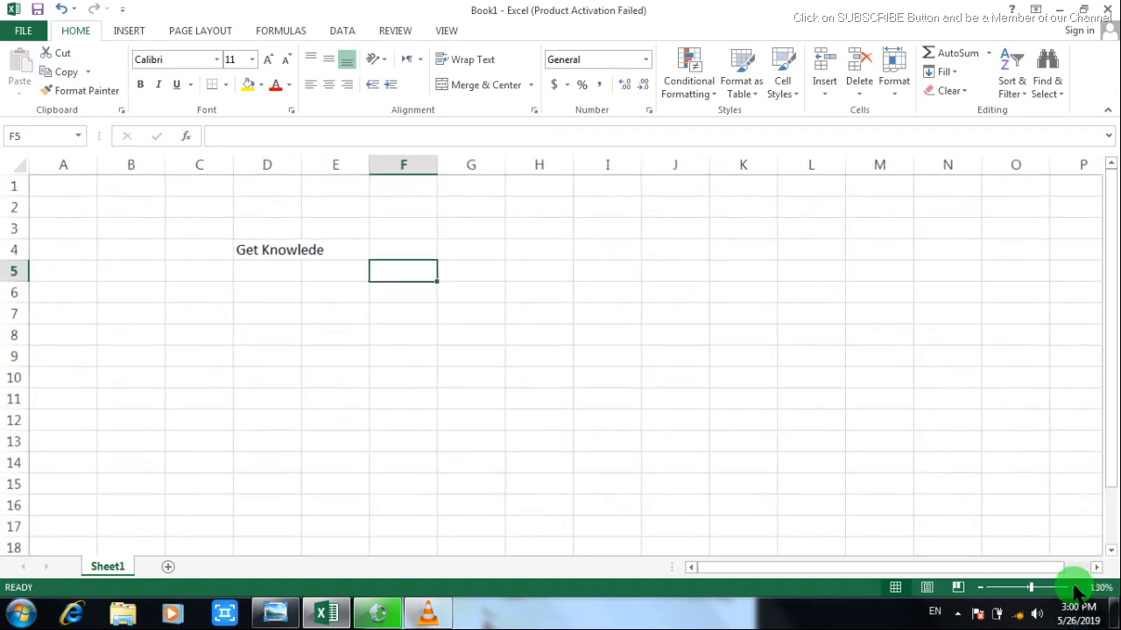
left_click(401, 247)
left_click(278, 245)
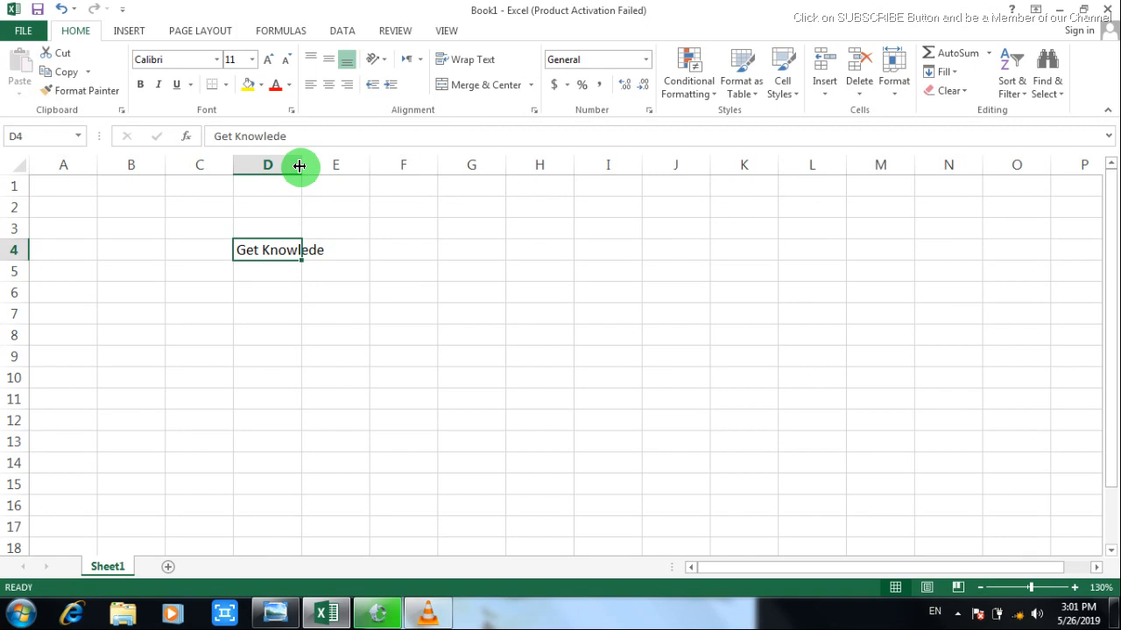
left_click_drag(298, 166, 298, 166)
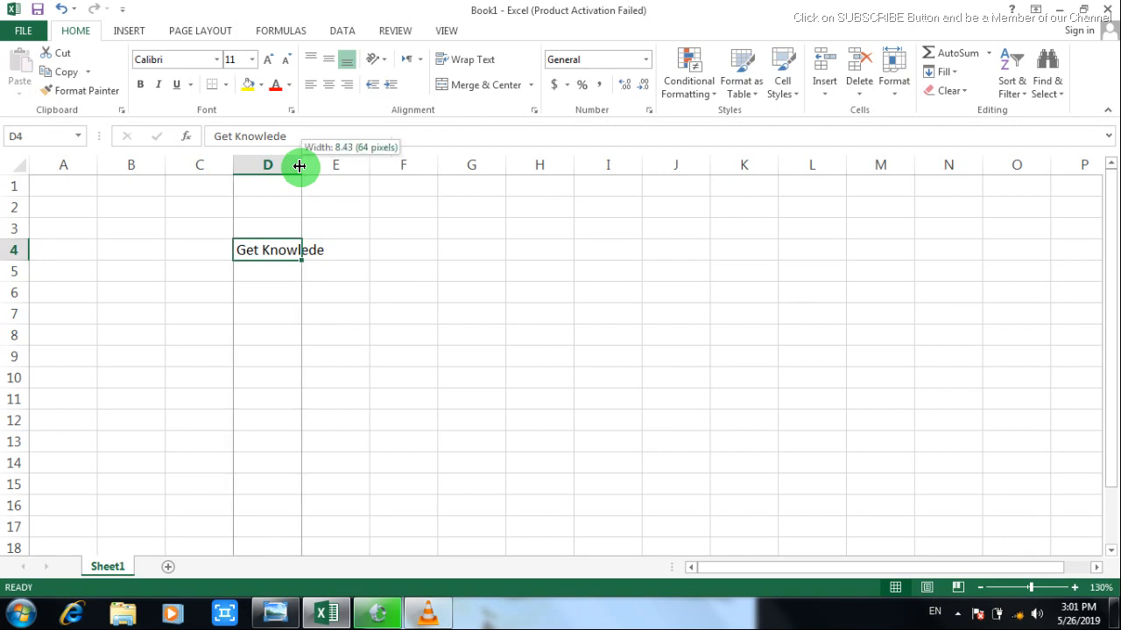
left_click_drag(299, 165, 326, 170)
left_click(328, 181)
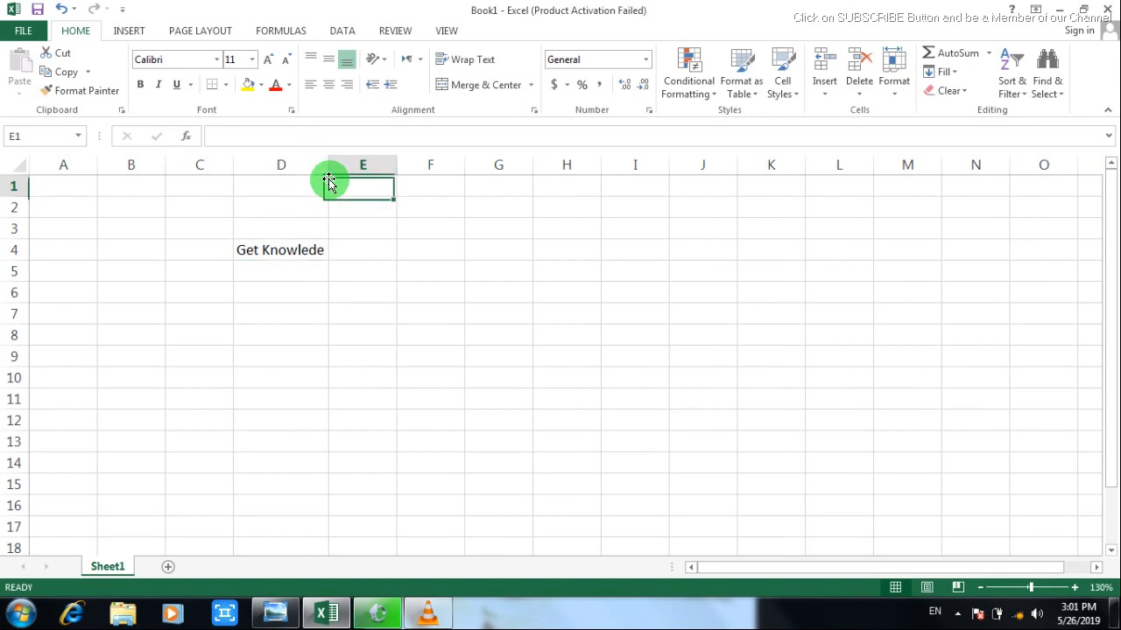
- Undo the manual width change of column D
left_click(258, 254)
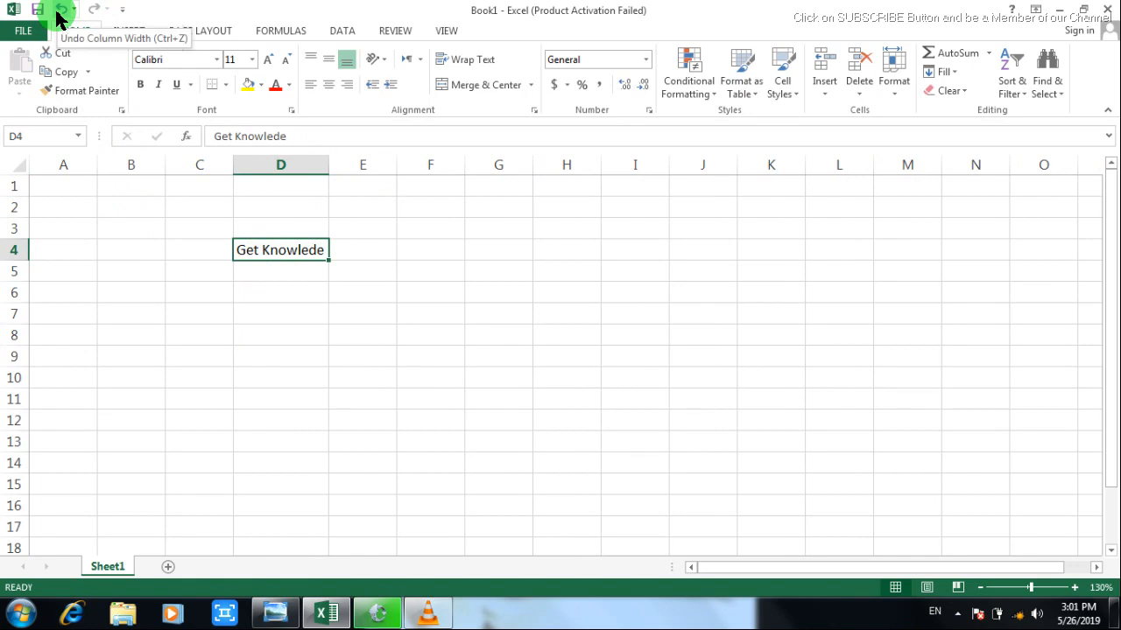
left_click(60, 10)
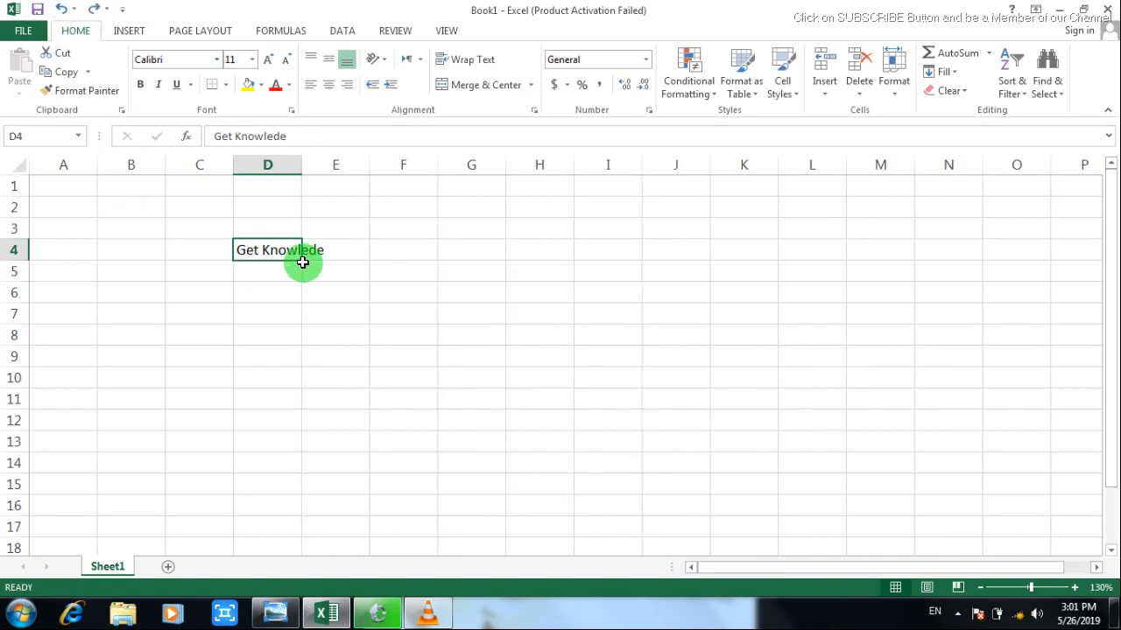
left_click(307, 268)
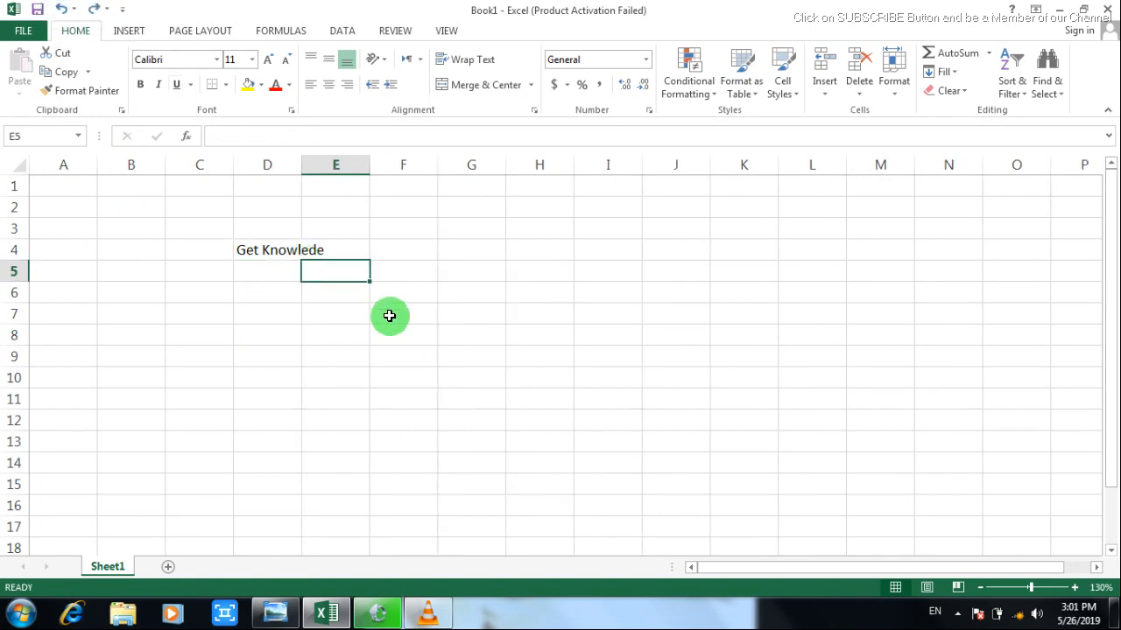
- AutoFit column D to the text in cell D4
left_click(273, 256)
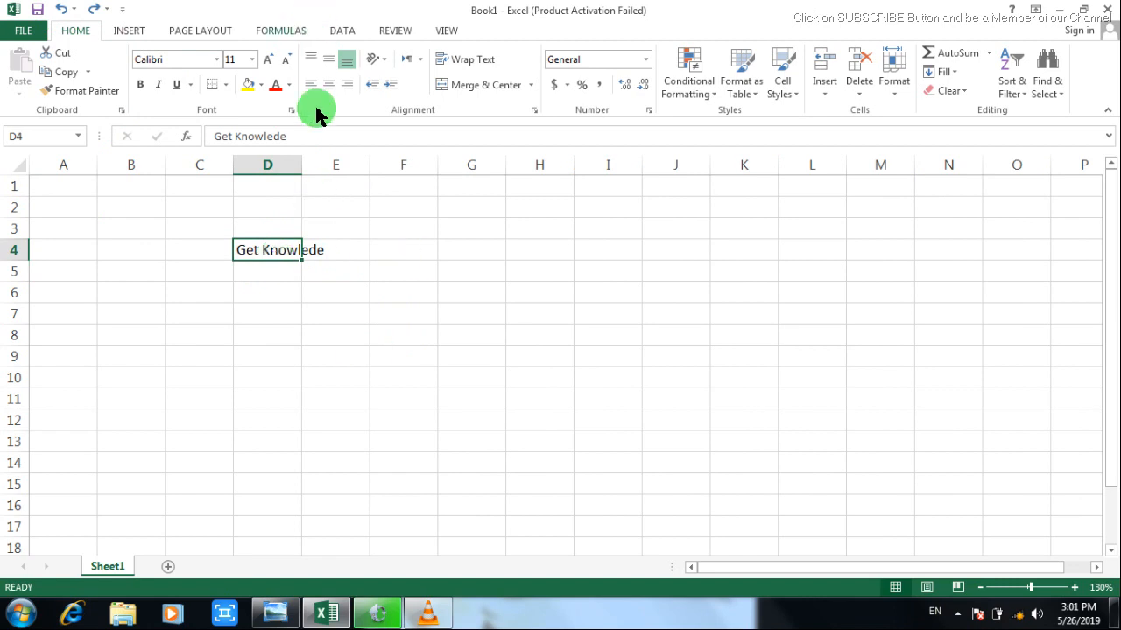
double_click(301, 167)
left_click(299, 165)
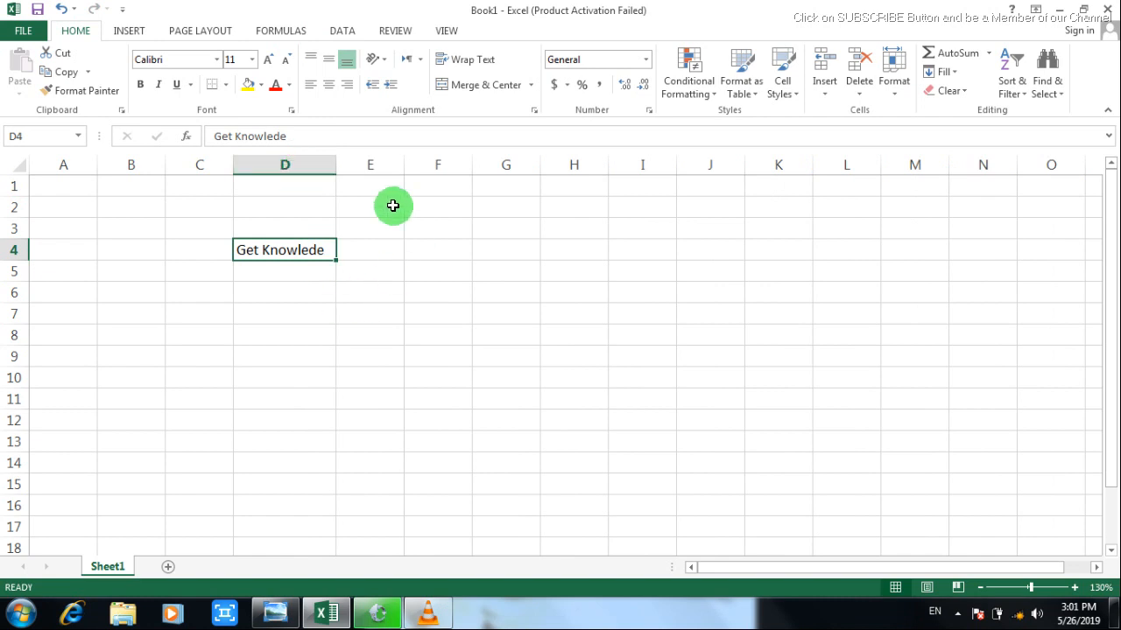
- Enter the text "pls subscribe my channel get knowledge" in cell E8
left_click(375, 336)
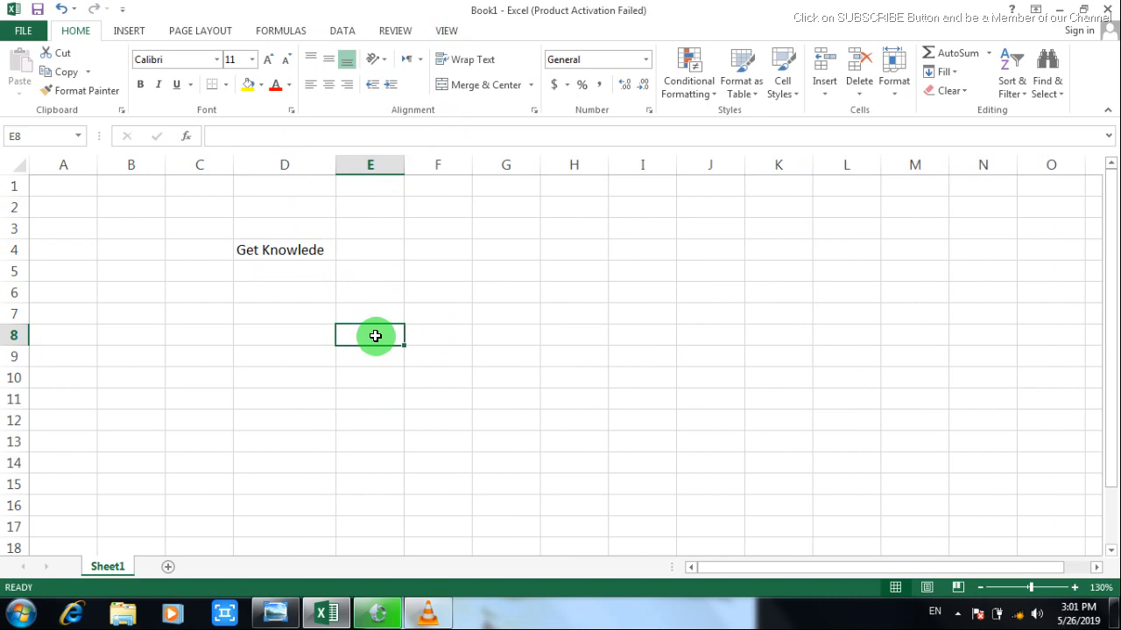
type("pls sub")
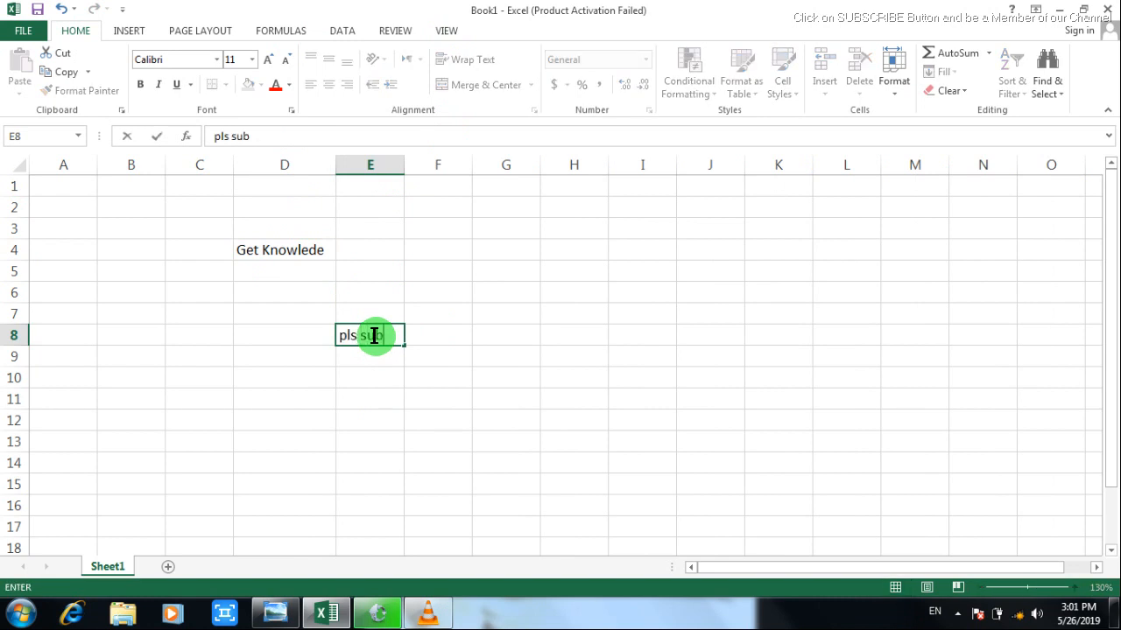
type("scribe my channekl")
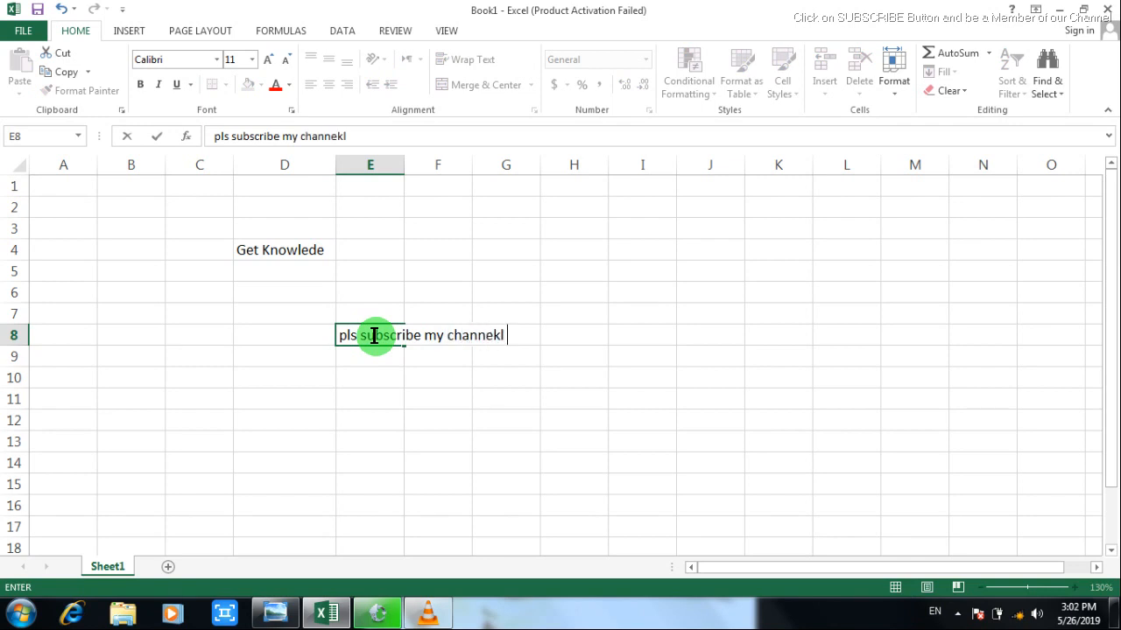
key("BackSpace")
key("BackSpace")
key("BackSpace")
type("el get knowl")
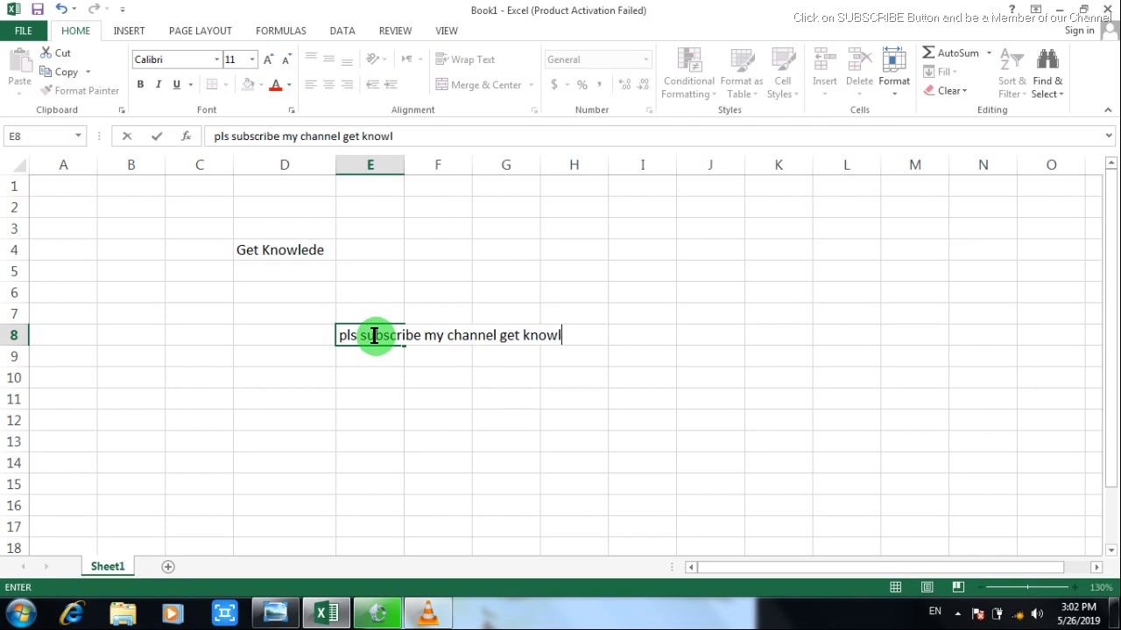
type("edge")
left_click(408, 312)
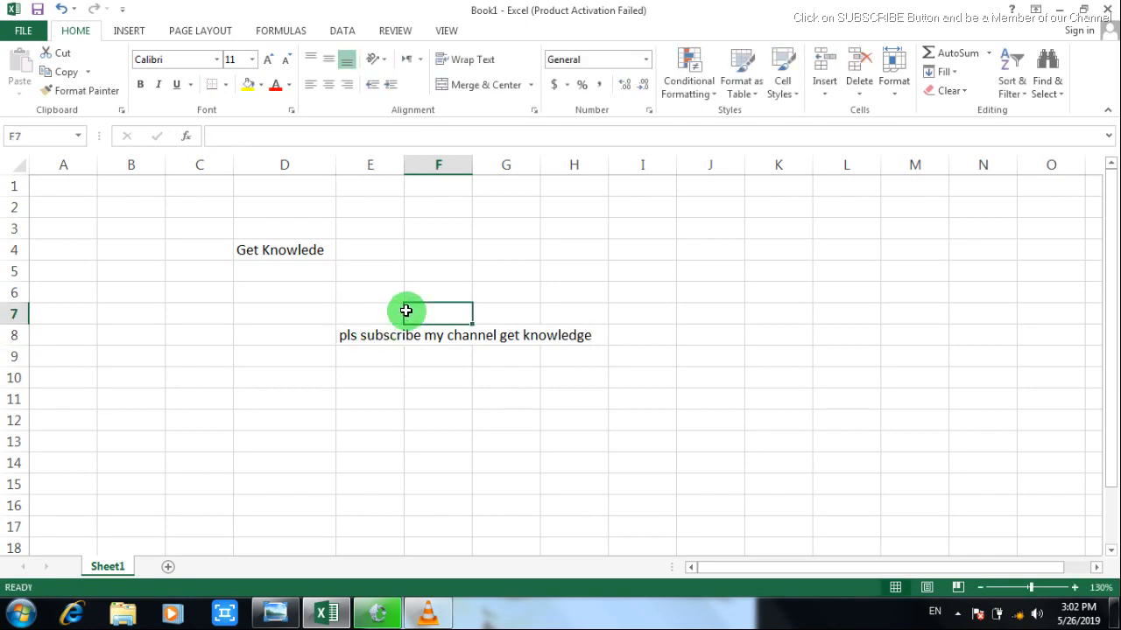
- AutoFit column E to the long text in cell E8, and undo that width change
left_click(363, 334)
left_click(579, 333)
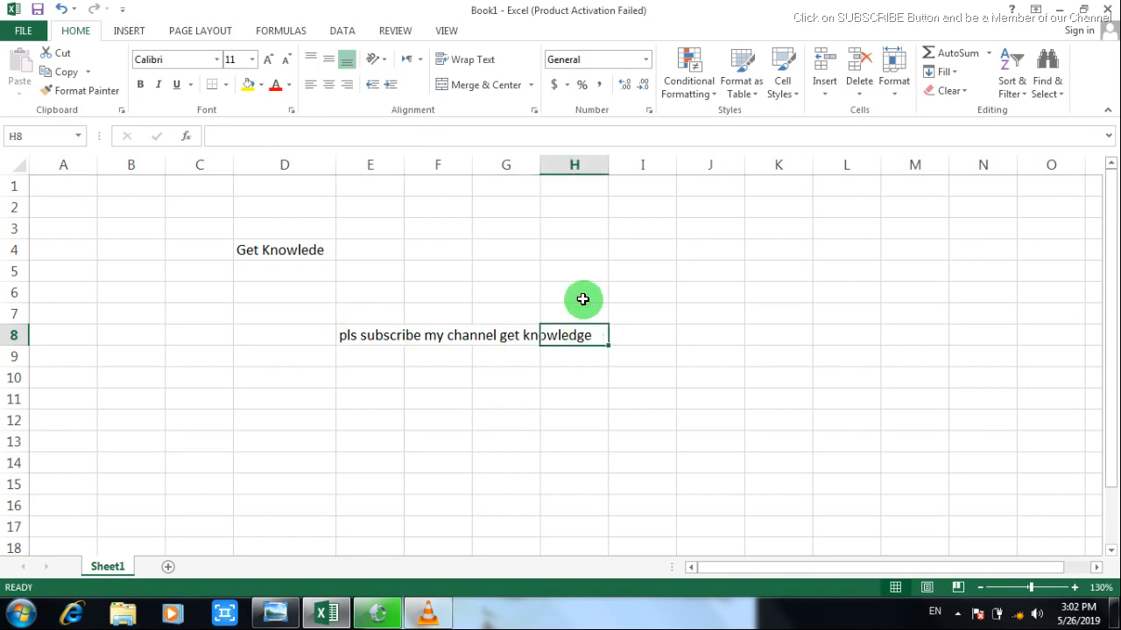
left_click(371, 329)
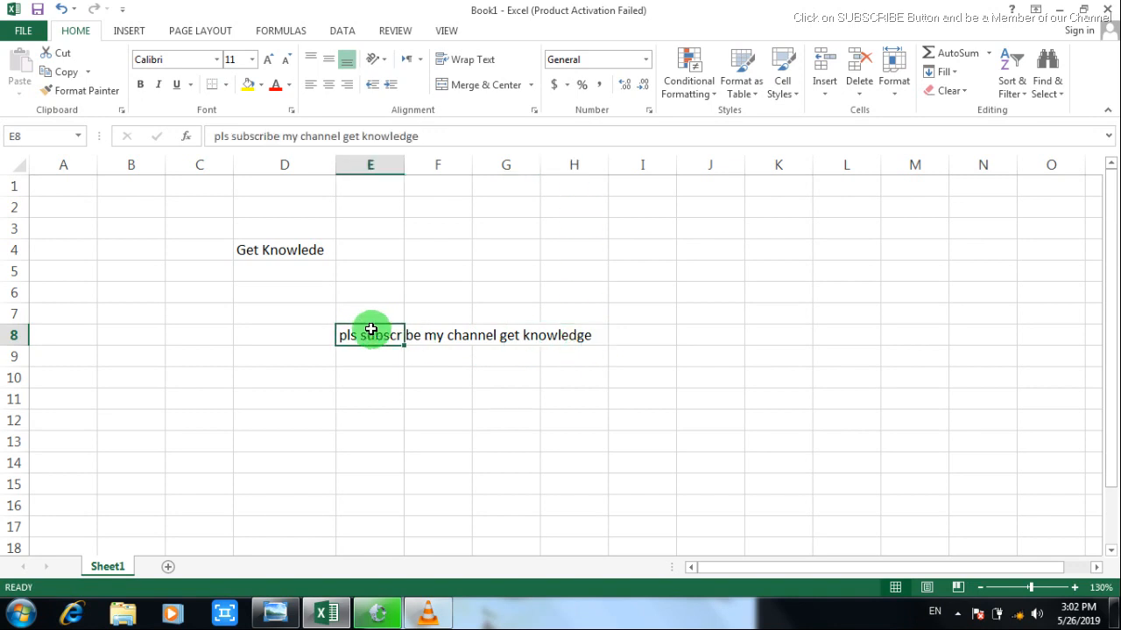
double_click(403, 164)
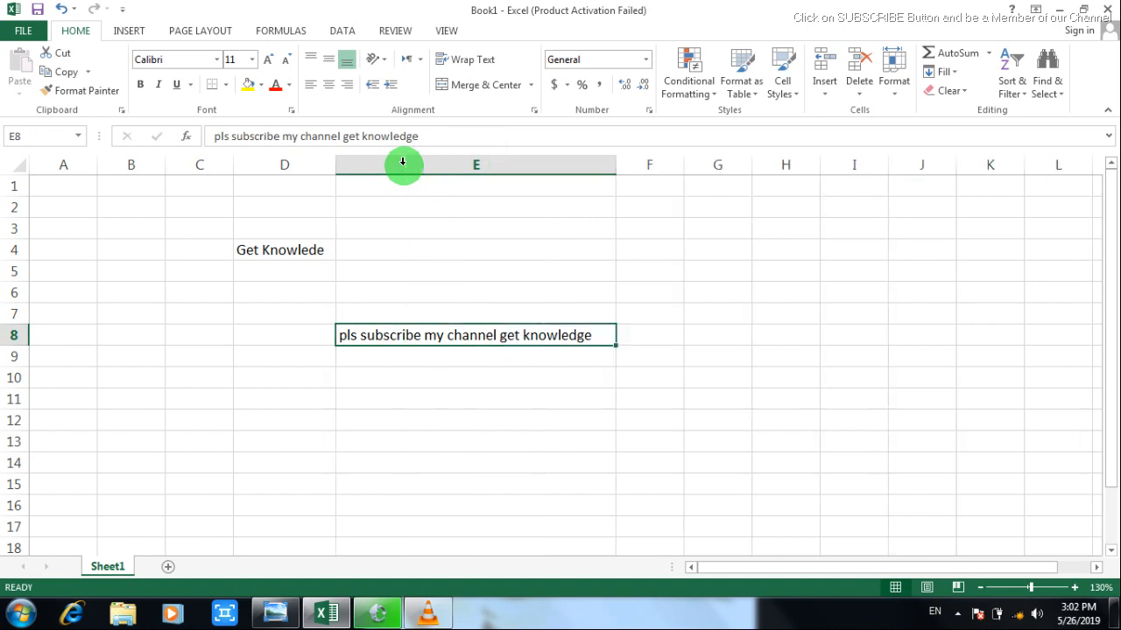
left_click(402, 161)
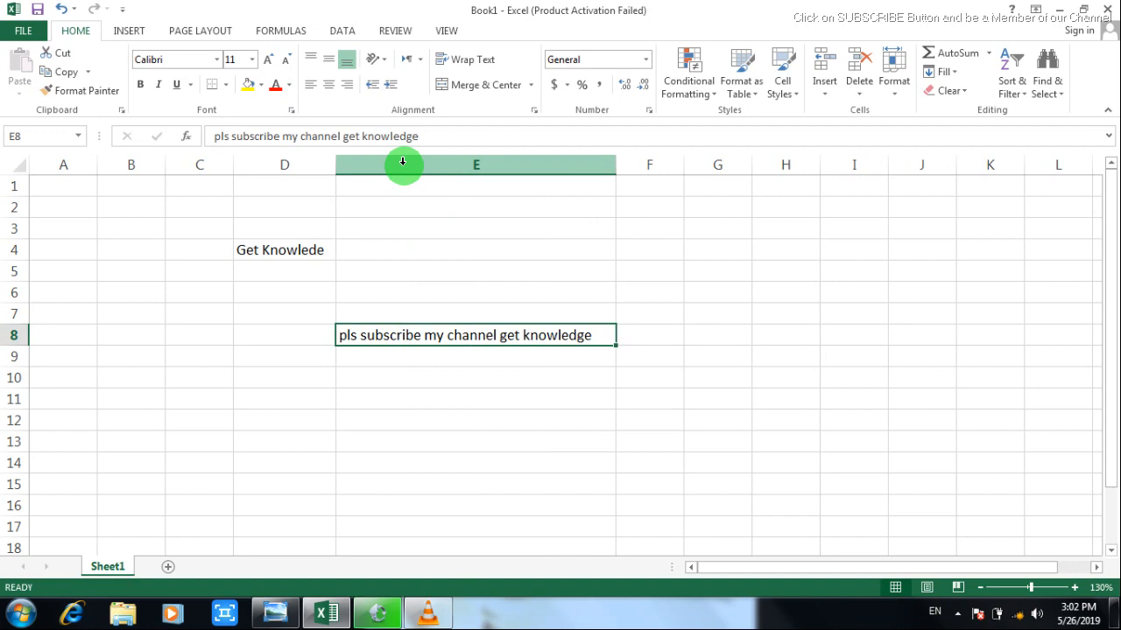
key("ctrl+z")
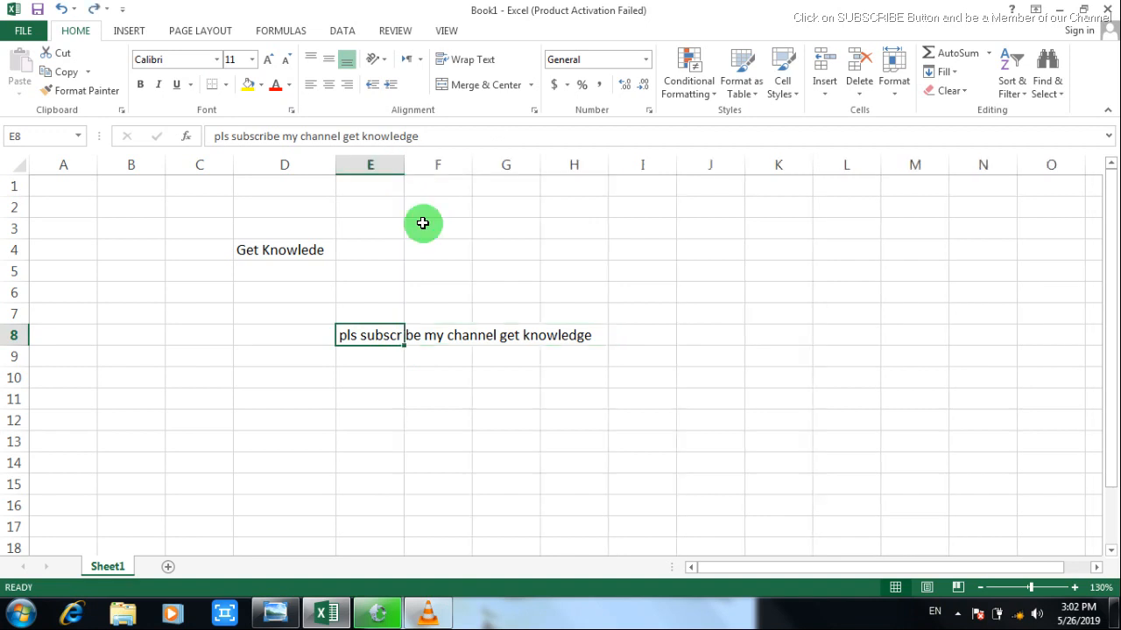
left_click(458, 336)
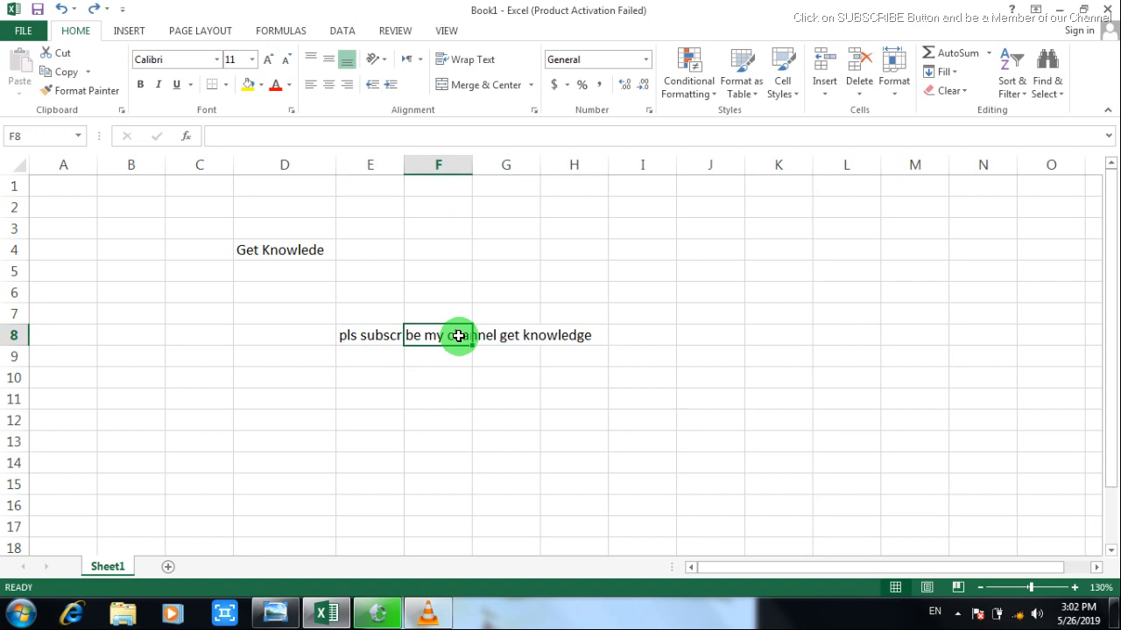
- Clear the contents of cells E8:I9
left_click(358, 332)
left_click_drag(358, 333, 617, 346)
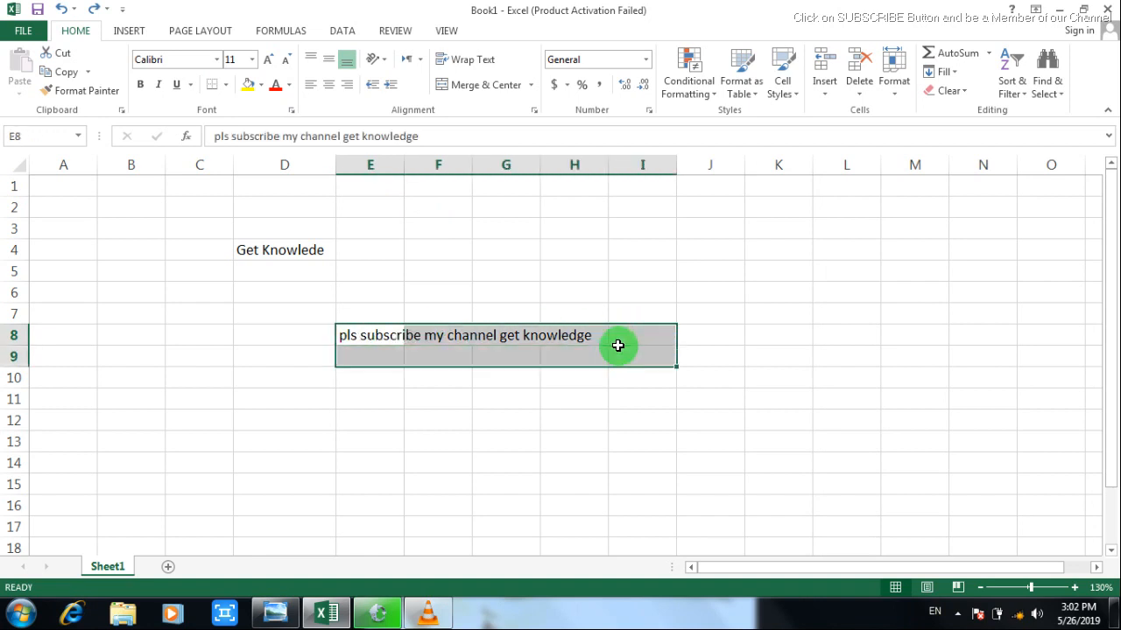
key("Delete")
- Start a new entry in cell E8 with "pls subscribe" and erase the word "subscribe" from it
left_click_drag(391, 330, 362, 337)
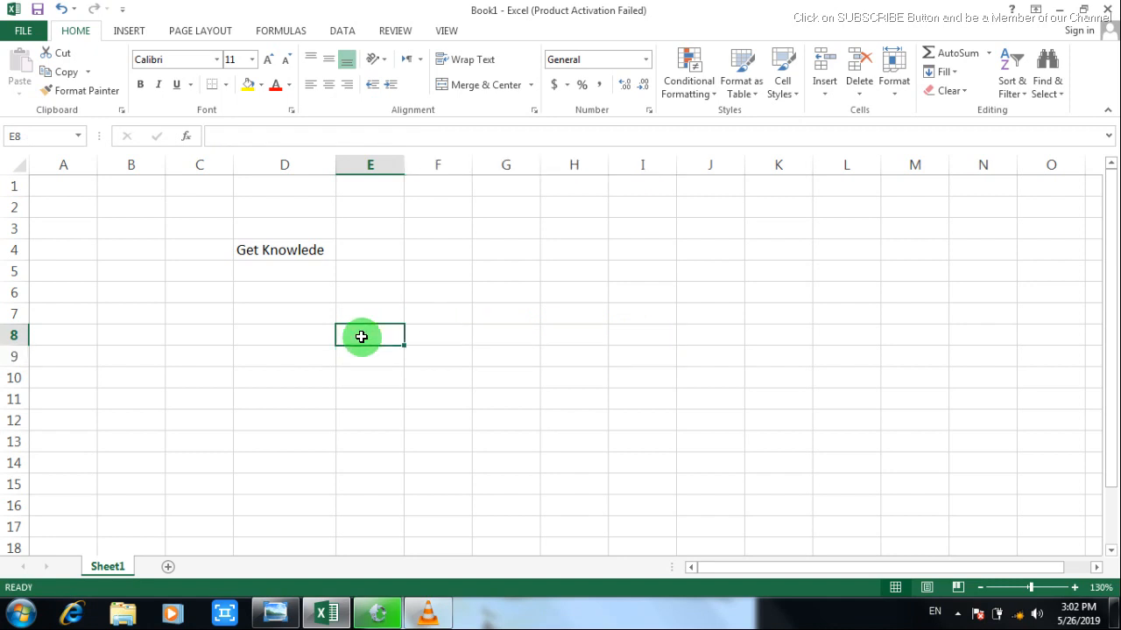
type("pls")
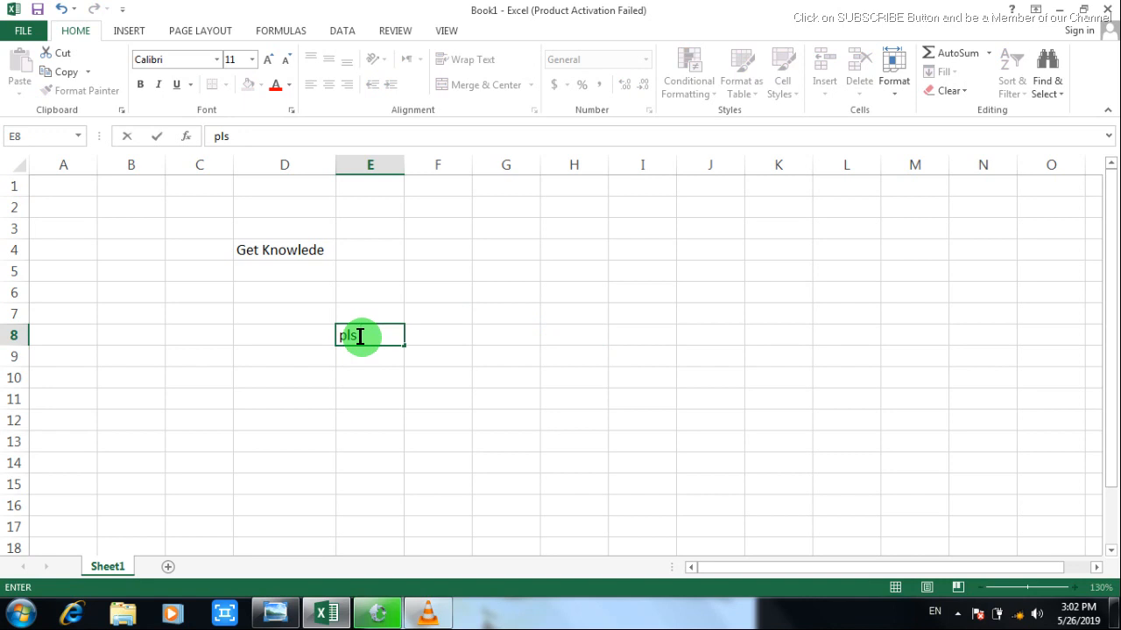
type(" subscribe")
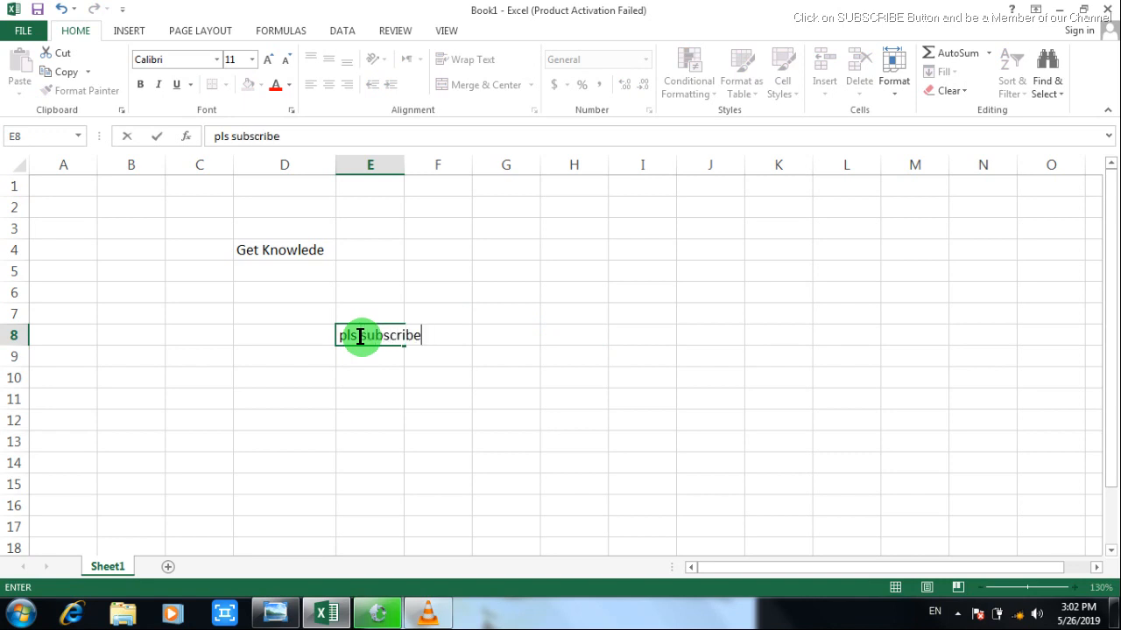
key("BackSpace")
key("BackSpace")
key("BackSpace")
key("BackSpace")
key("BackSpace")
key("BackSpace")
key("BackSpace")
key("BackSpace")
key("BackSpace")
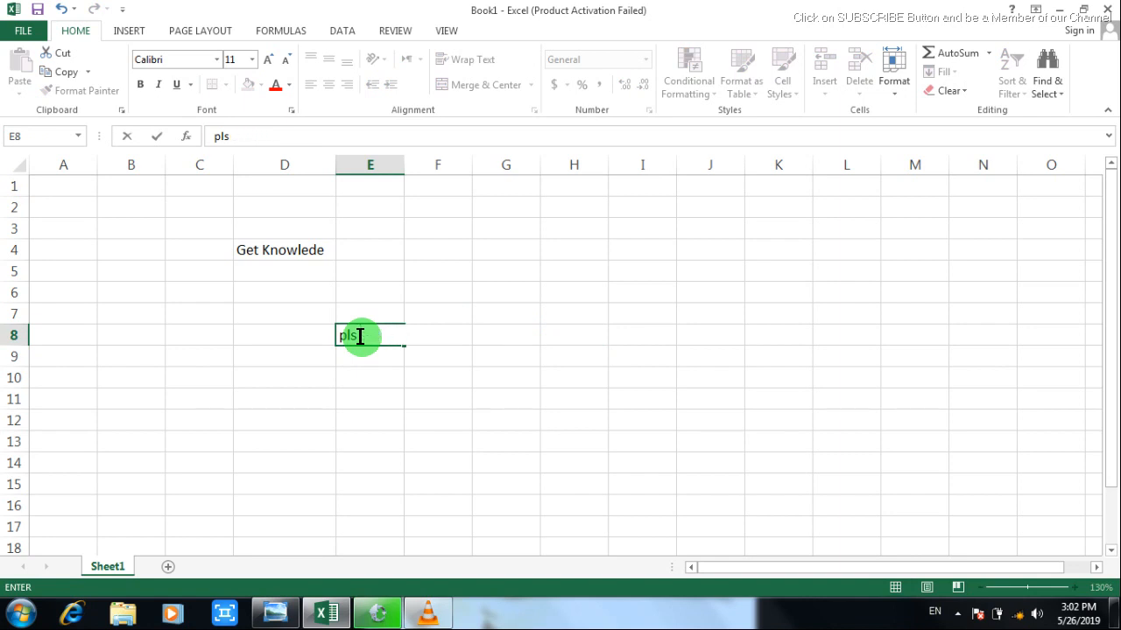
- Add "subscribe", "my" and "channel" on separate lines below "pls" within cell E8 and complete the entry
key("alt")
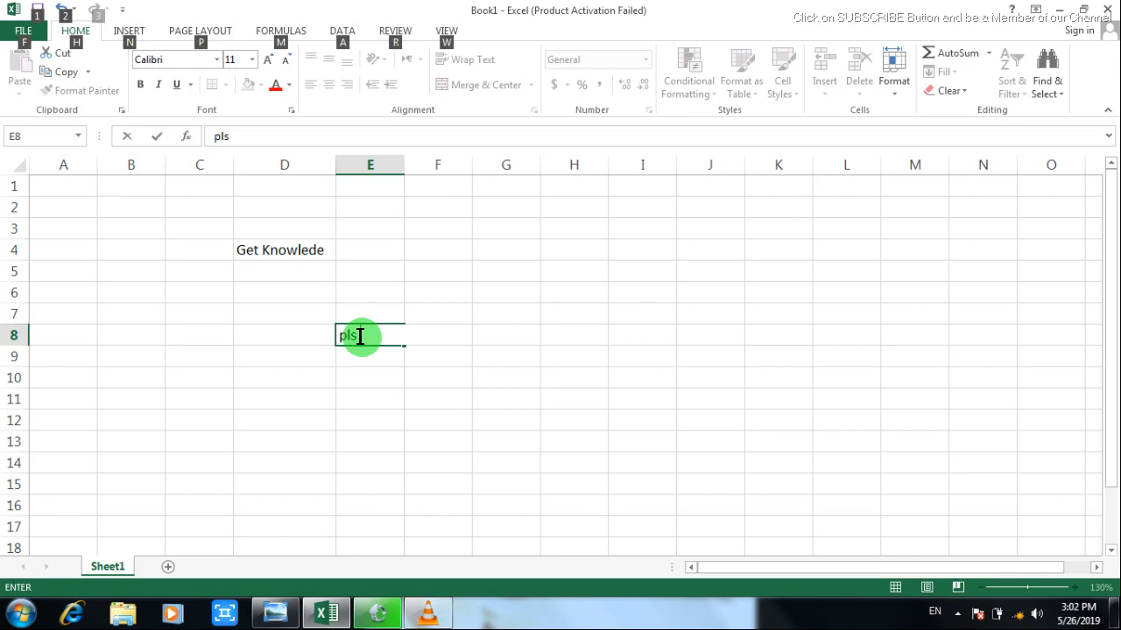
key("alt+Return")
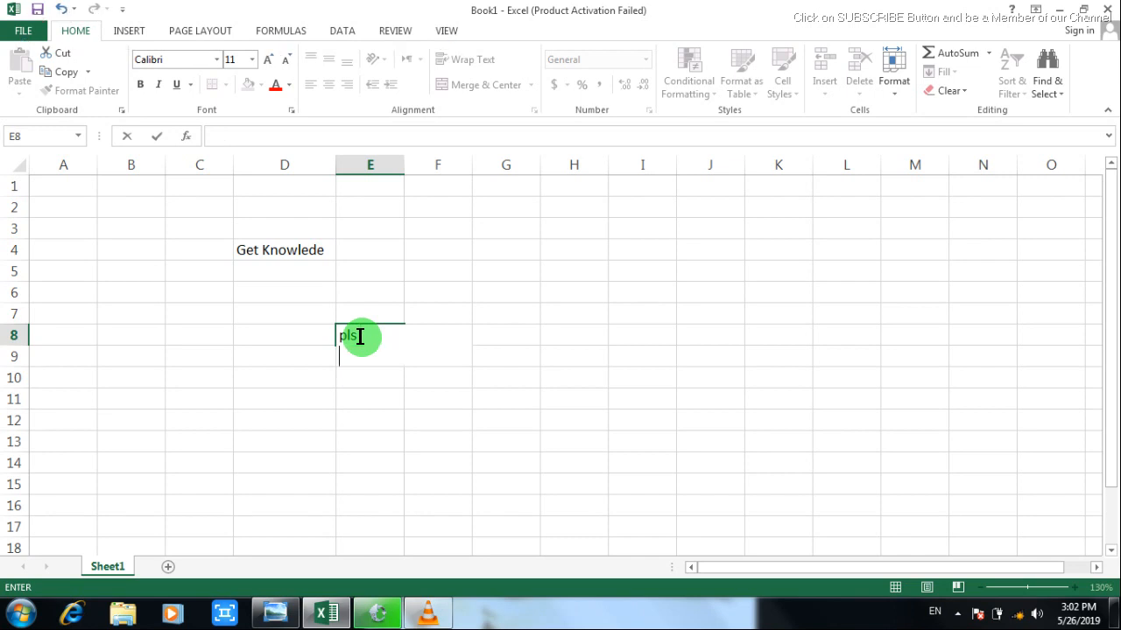
type("subscribe")
key("alt+Return")
type("my")
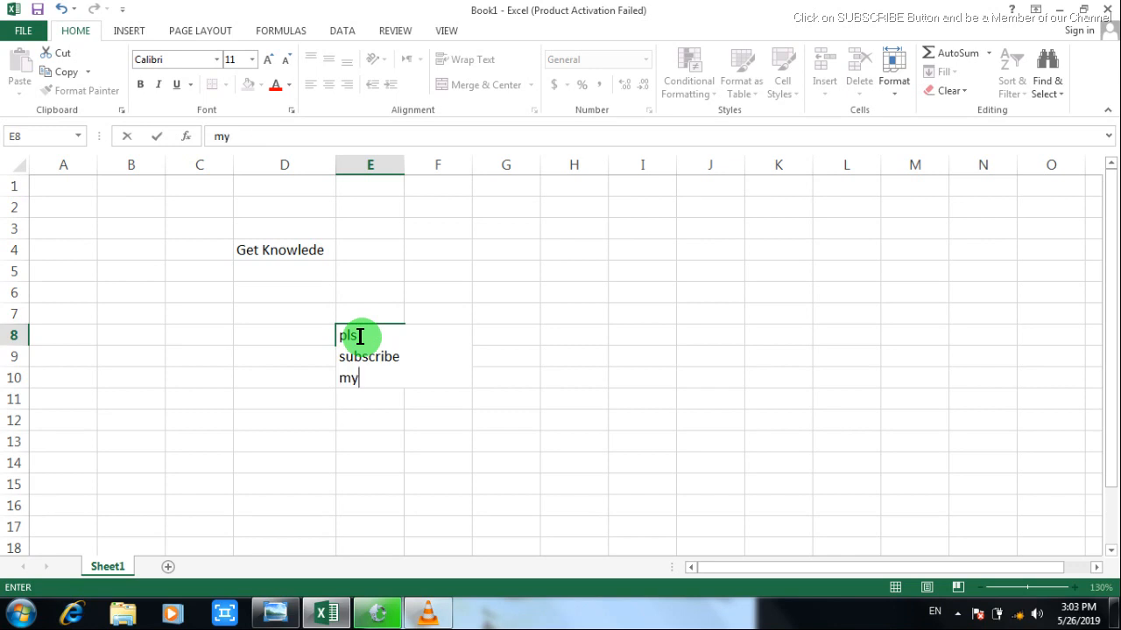
key("alt+Return")
type("channel")
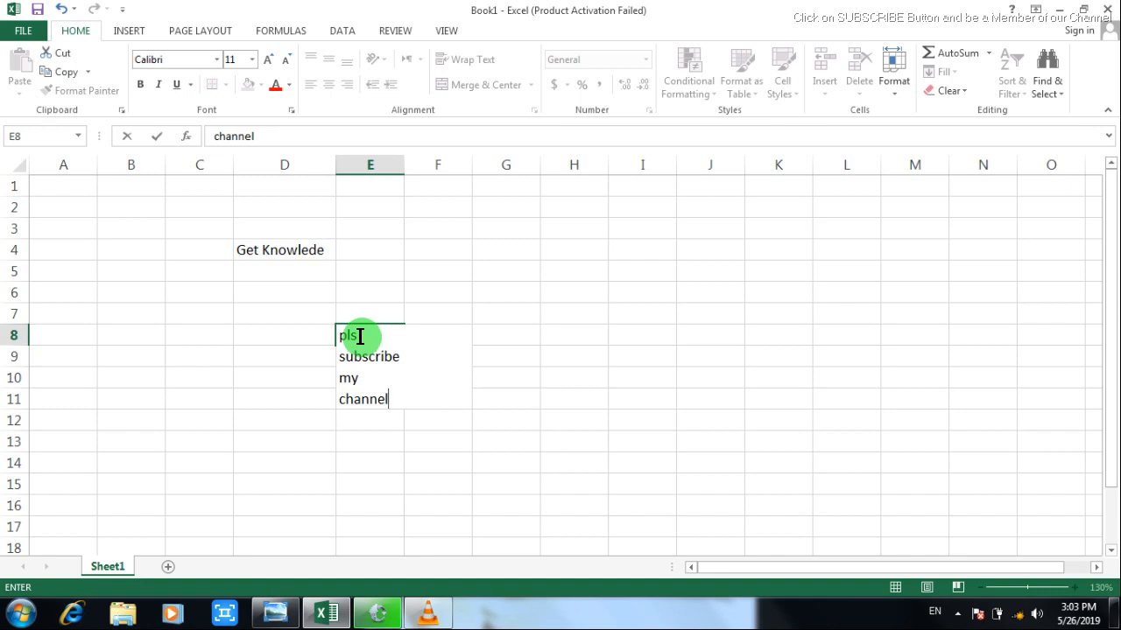
key("Return")
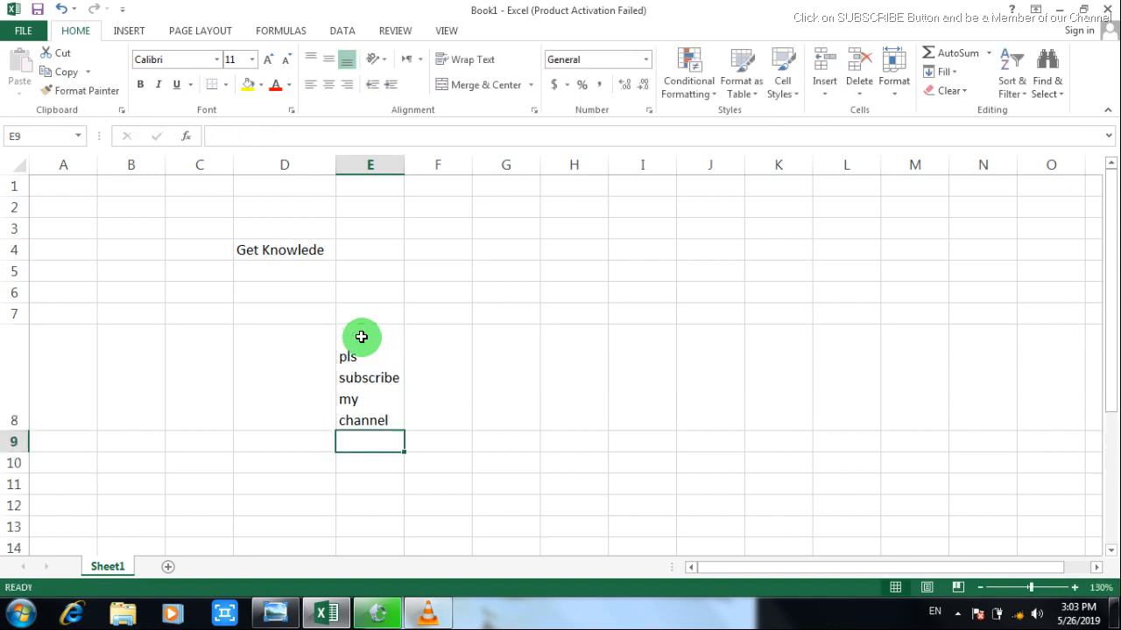
- Undo the multi-line entry in cell E8 and the clearing of cells E8:I9
left_click(362, 343)
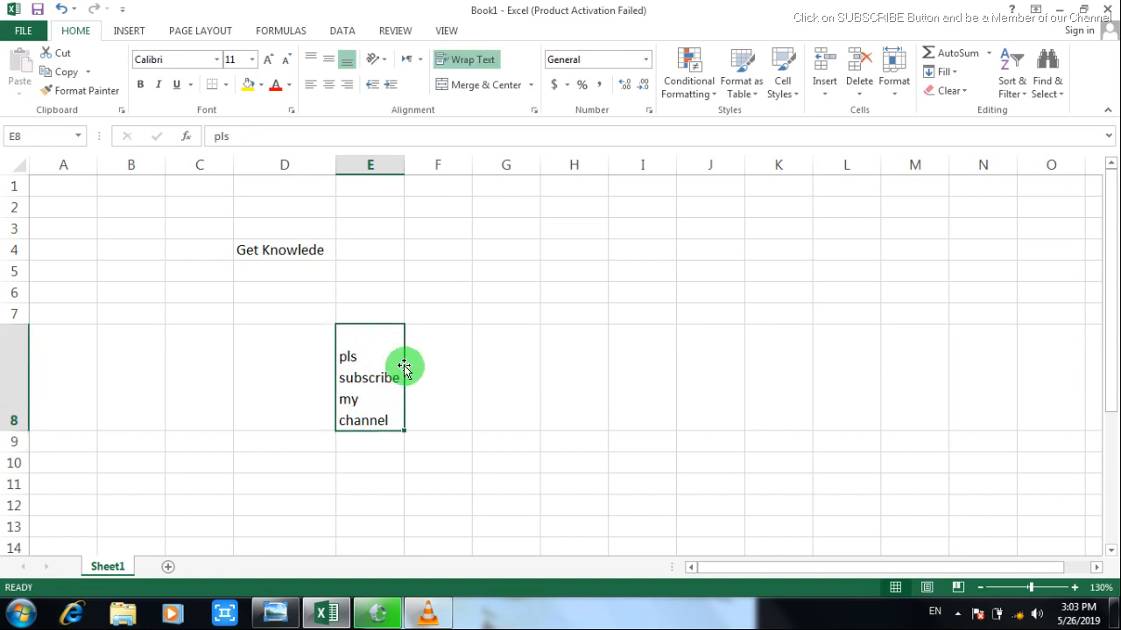
key("ctrl+z")
key("ctrl+z")
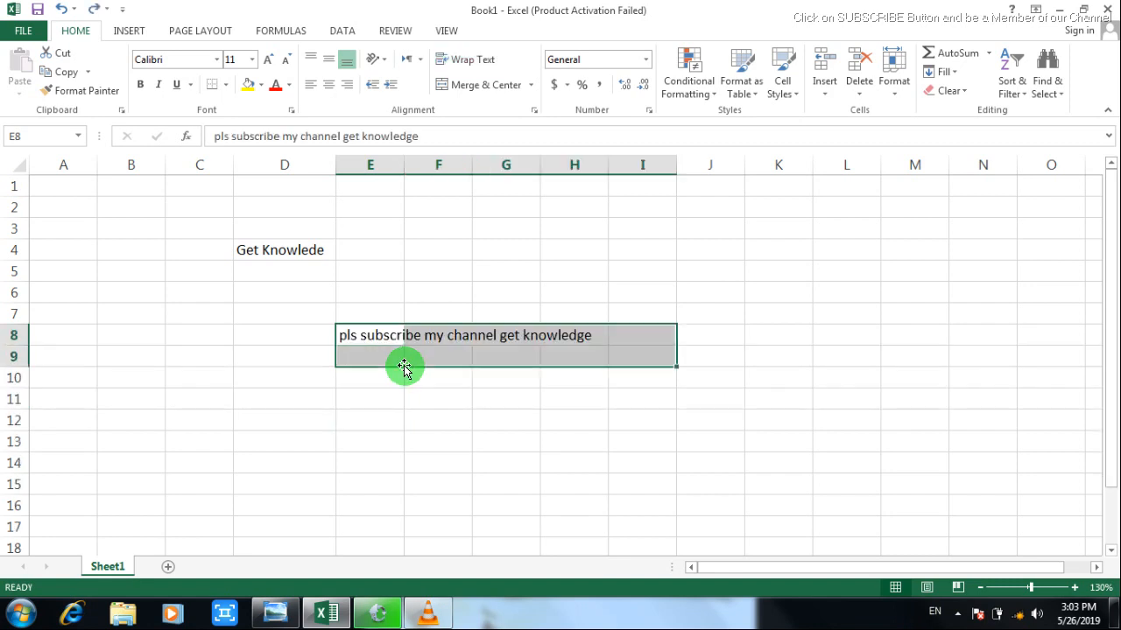
- Turn on text wrapping for the long text in cell E8
left_click(439, 396)
left_click(368, 335)
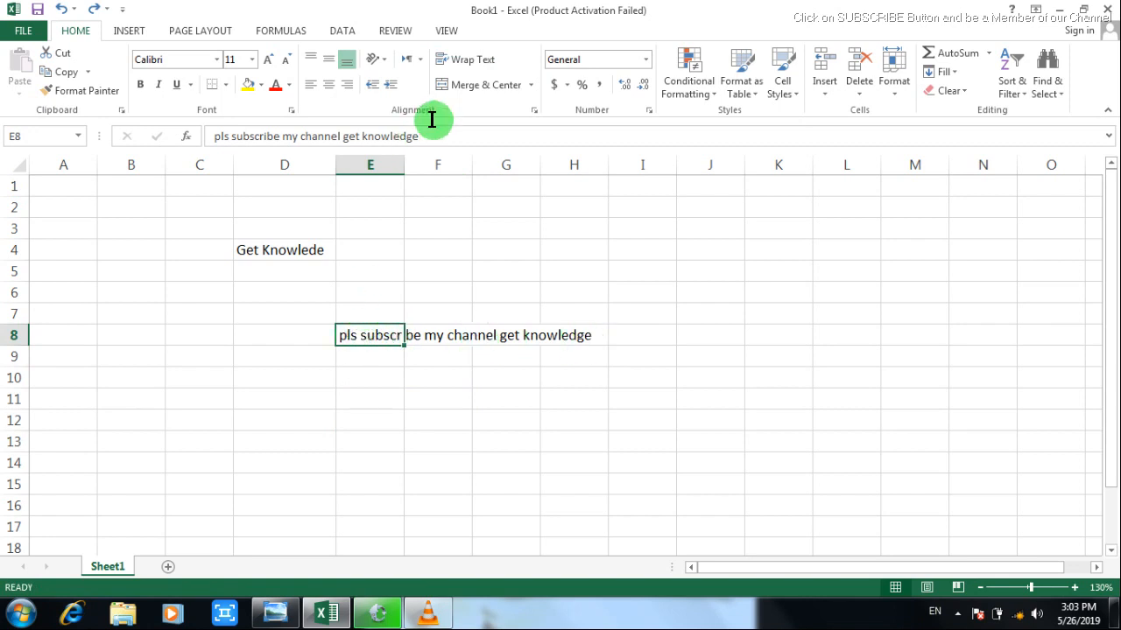
left_click(464, 67)
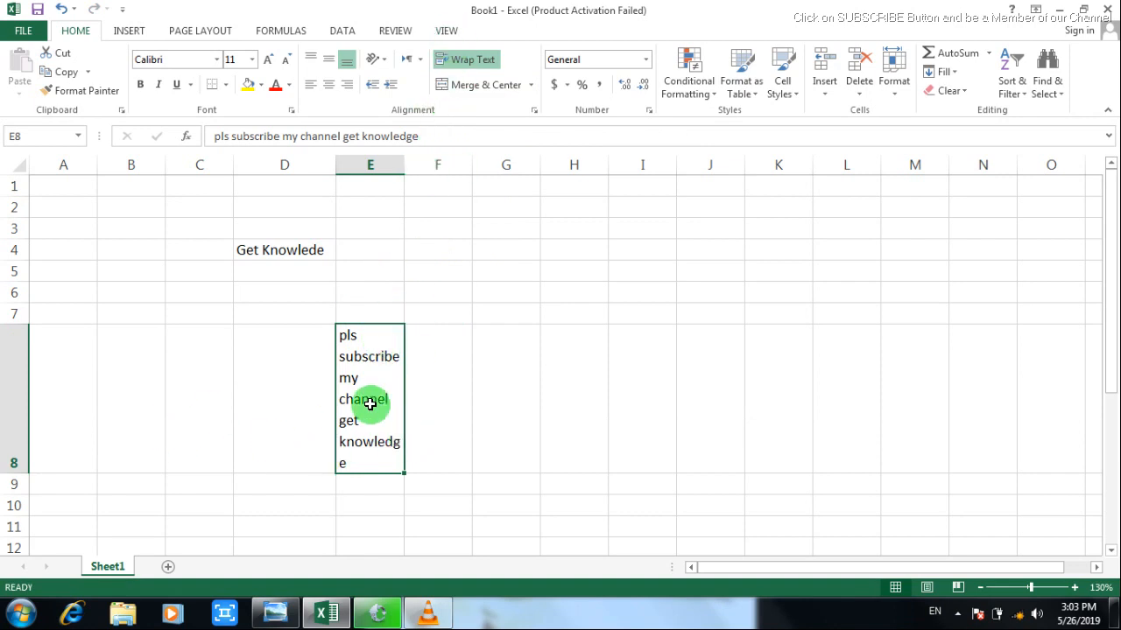
- Change the font of the "Get Knowlede" text in cell D4 to Aharoni
left_click(262, 255)
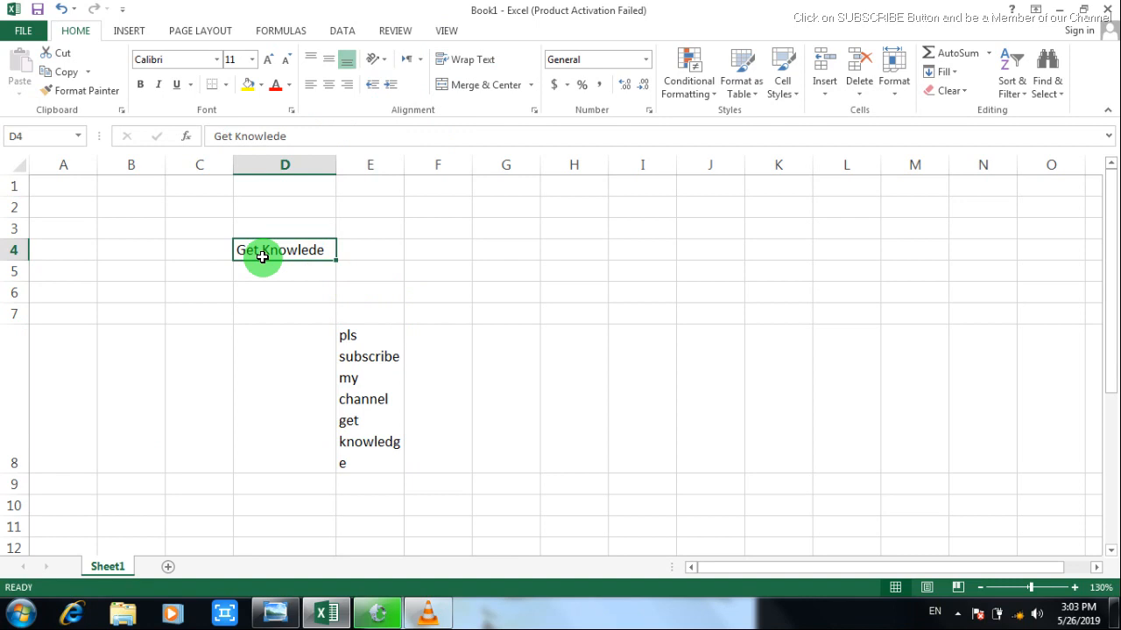
left_click(306, 277)
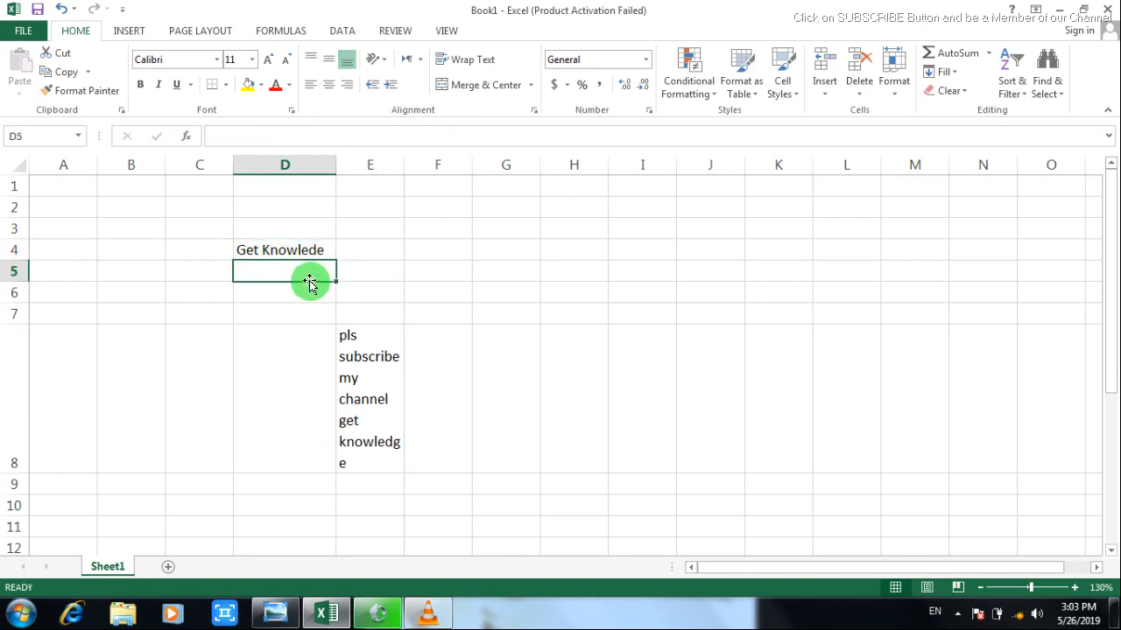
left_click(289, 252)
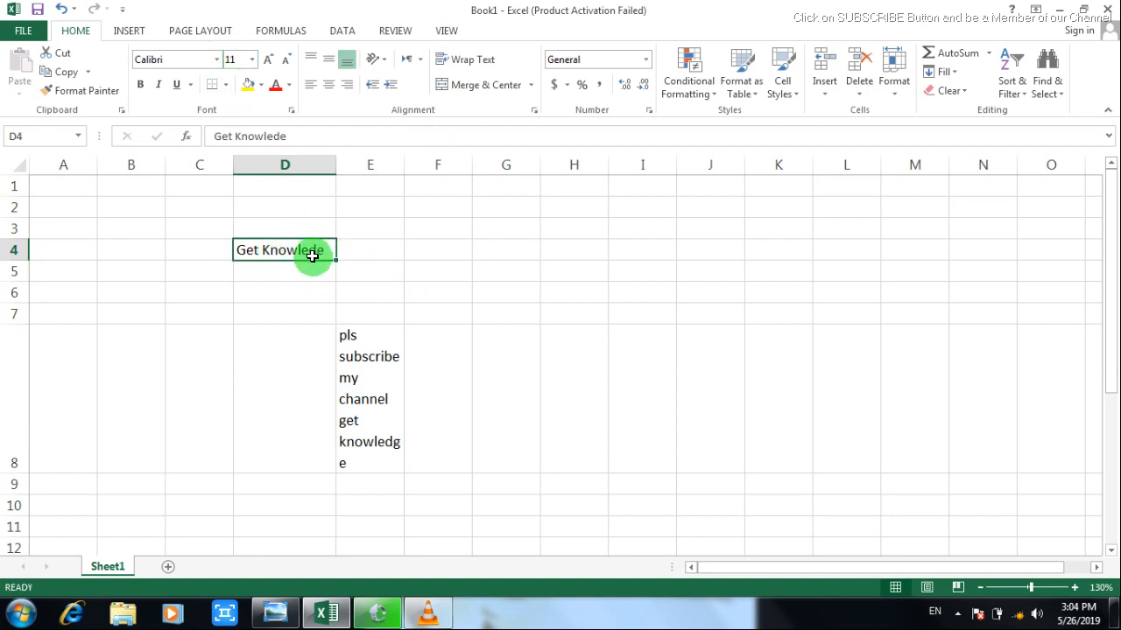
left_click(214, 61)
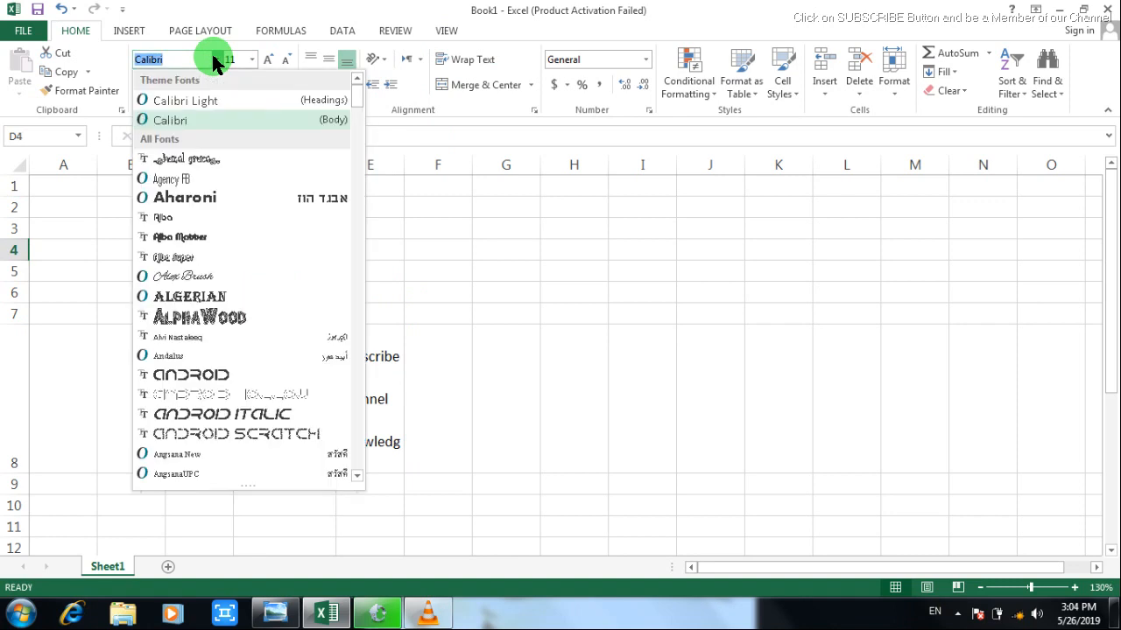
left_click(198, 198)
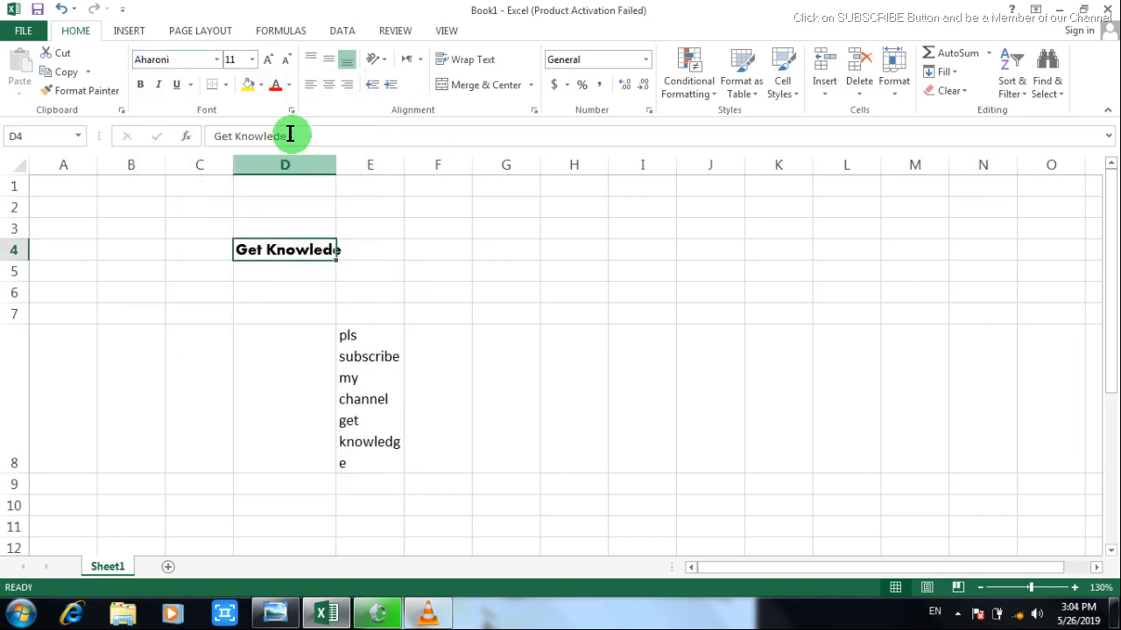
- Set the font of cell D4 to Algerian and AutoFit column D to the text
left_click(218, 60)
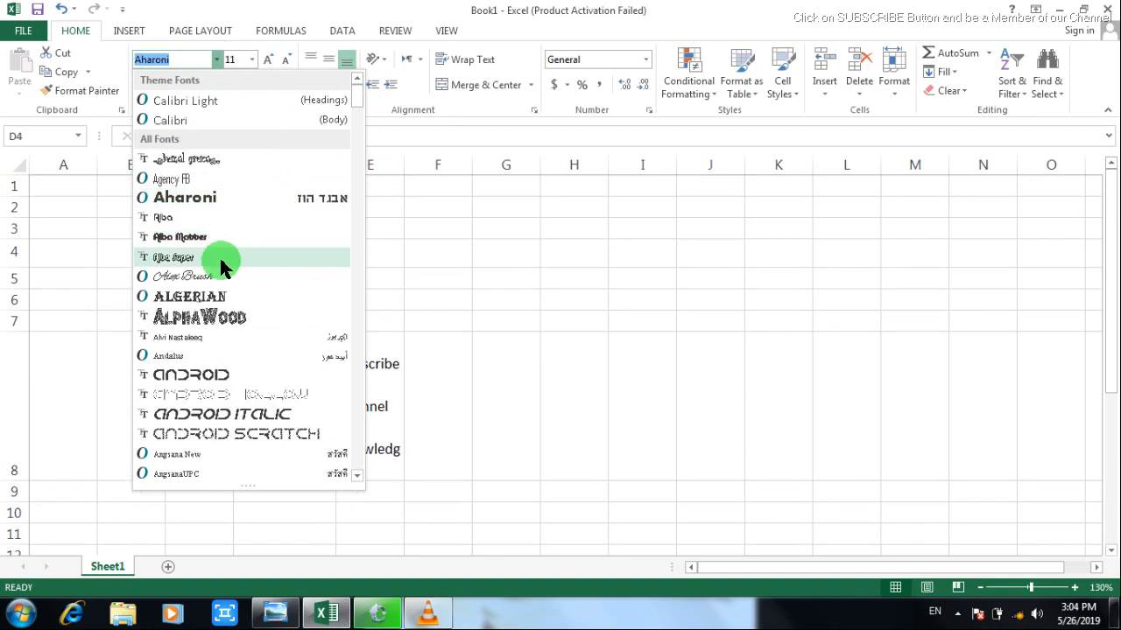
left_click(215, 298)
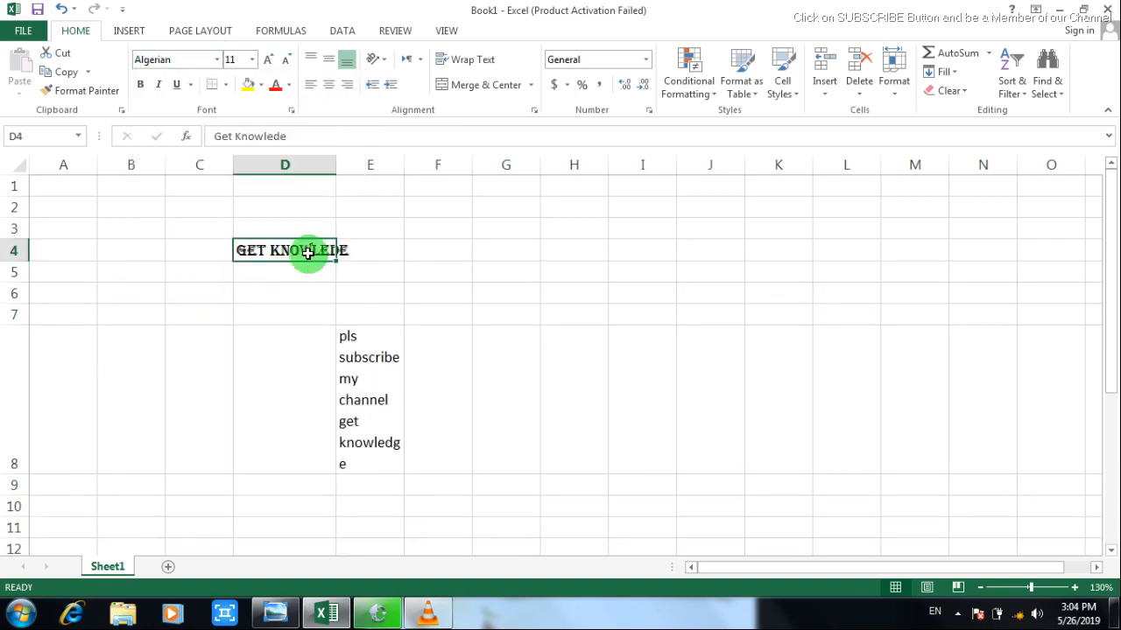
double_click(336, 165)
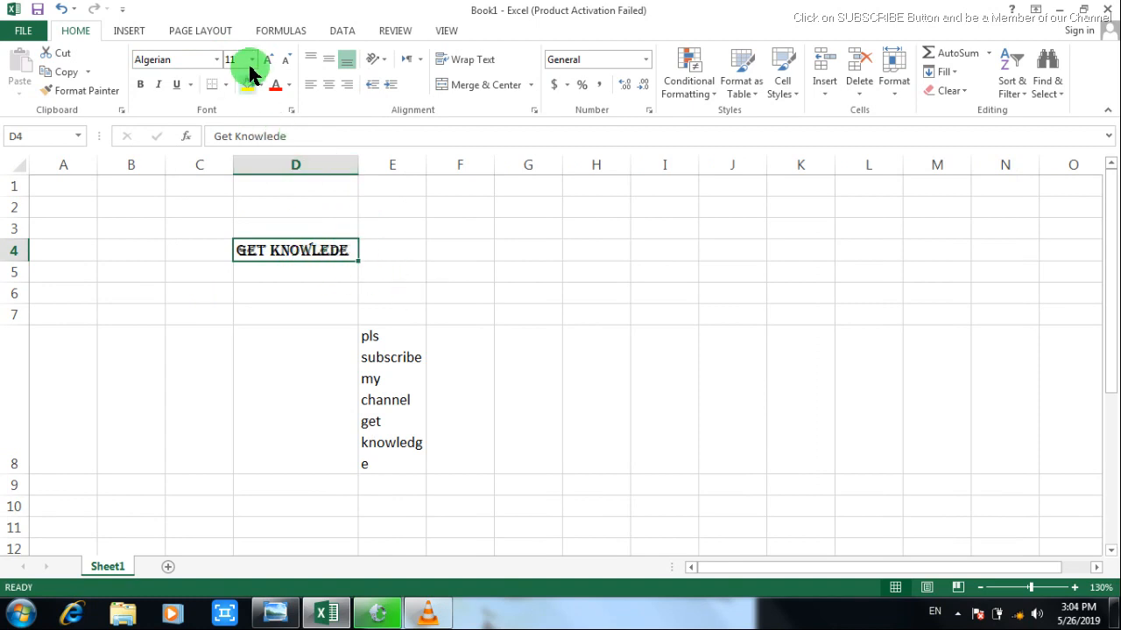
- Increase the font size of the wrapped text in cell E8 to 14
left_click(380, 365)
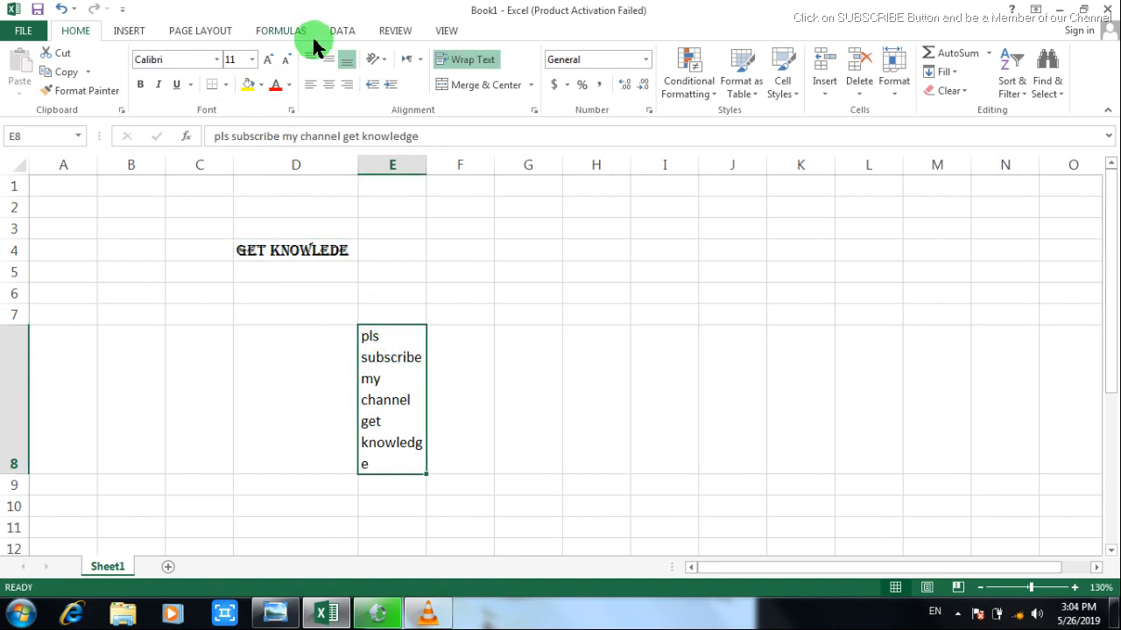
left_click(265, 59)
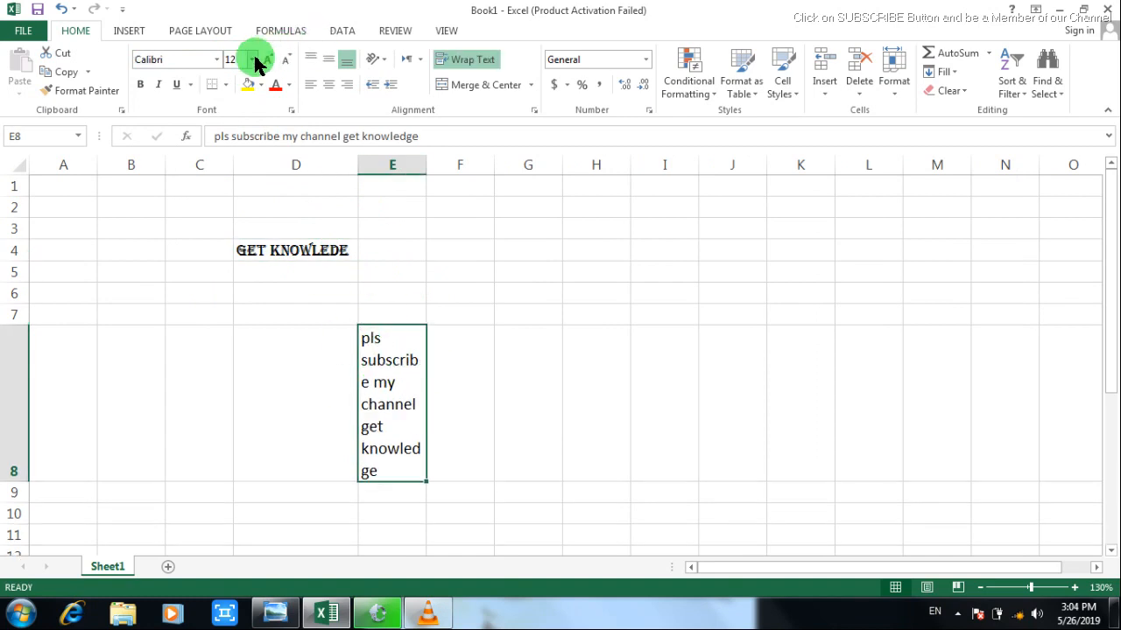
left_click(254, 61)
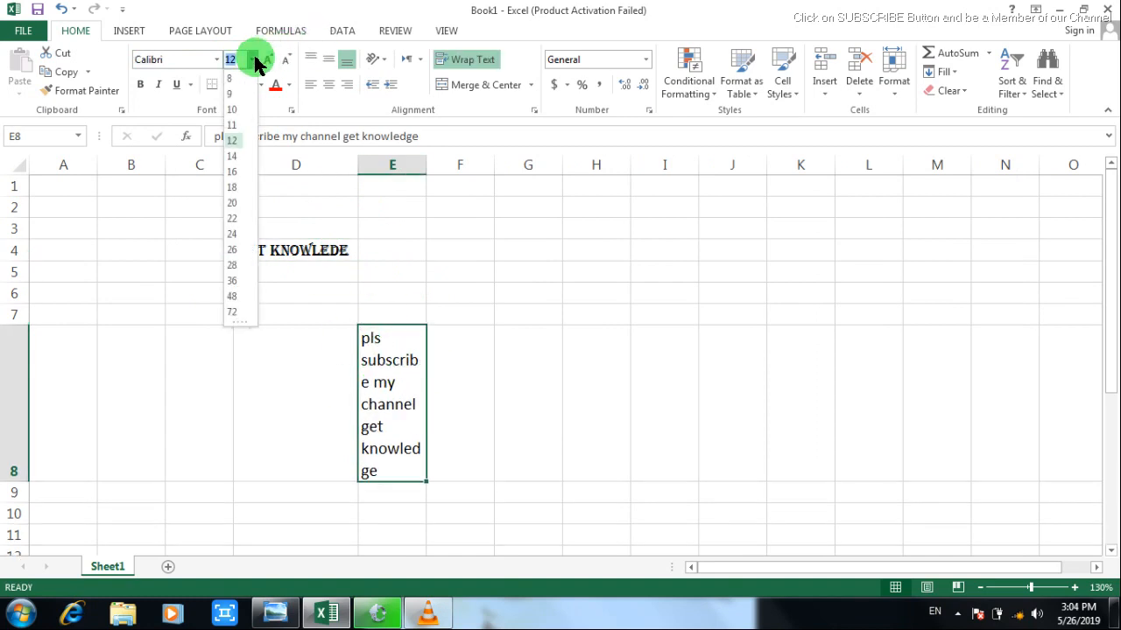
left_click(234, 160)
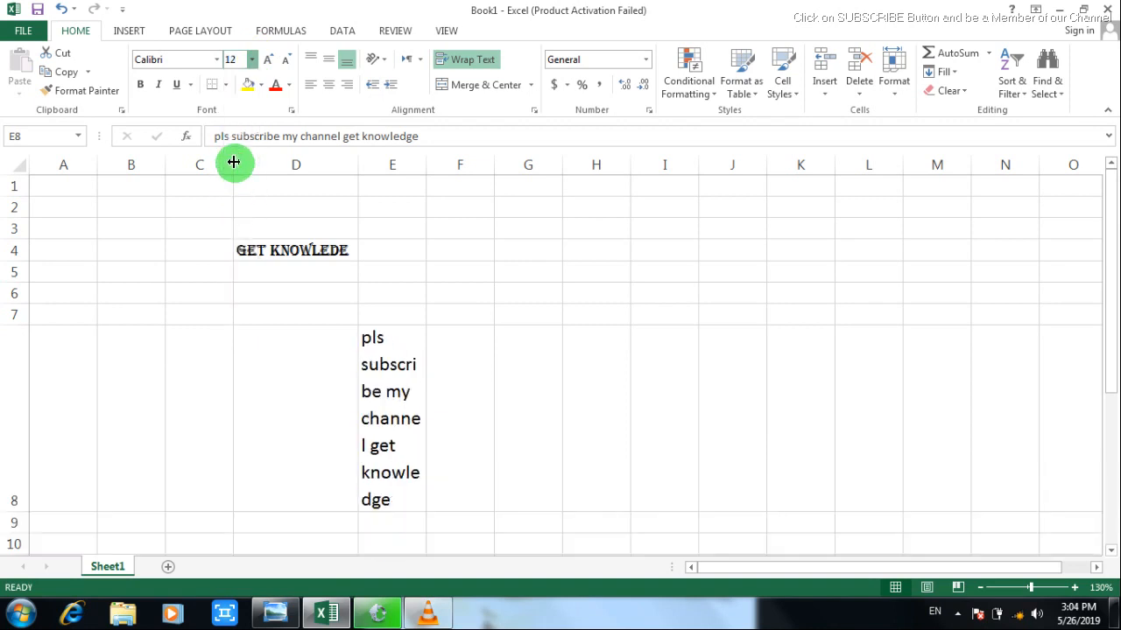
- Step the font size of cell E8 down and up repeatedly, finishing at 14
left_click(282, 72)
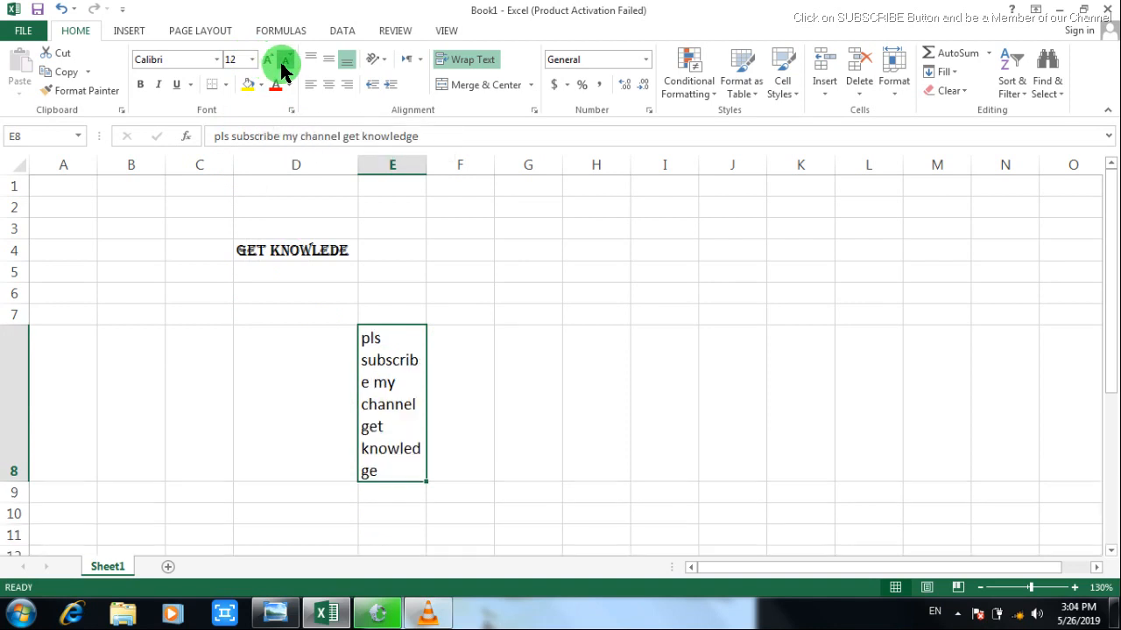
left_click(269, 72)
left_click(269, 72)
left_click(282, 72)
left_click(271, 67)
left_click(270, 66)
left_click(283, 63)
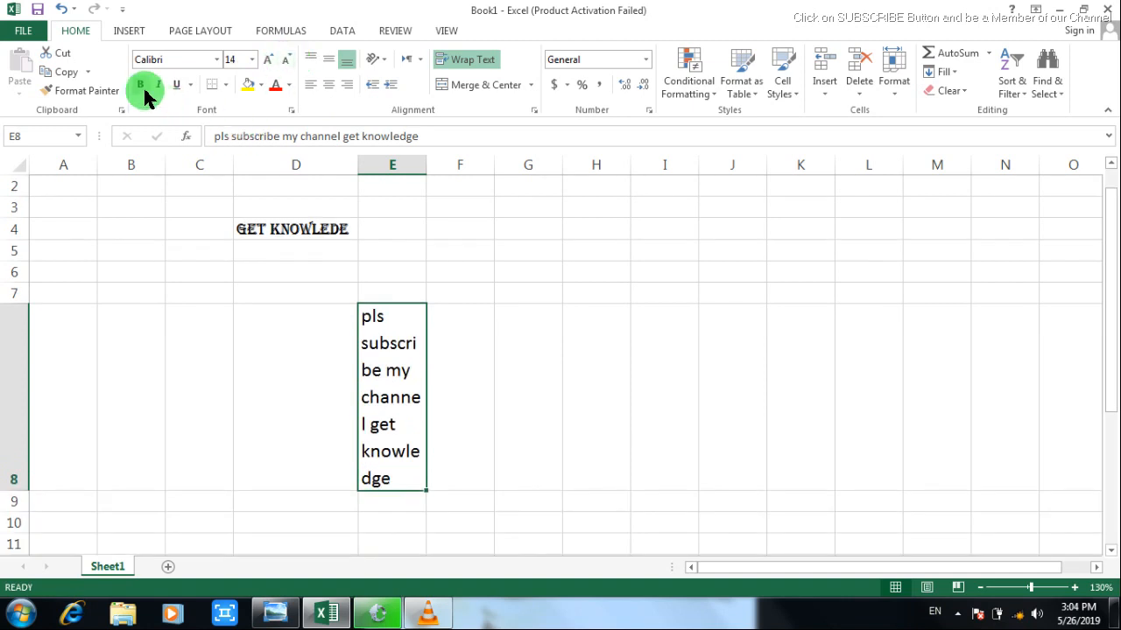
- Enter the sample text "hhdskhf" in cell E5
left_click(437, 380)
left_click(418, 248)
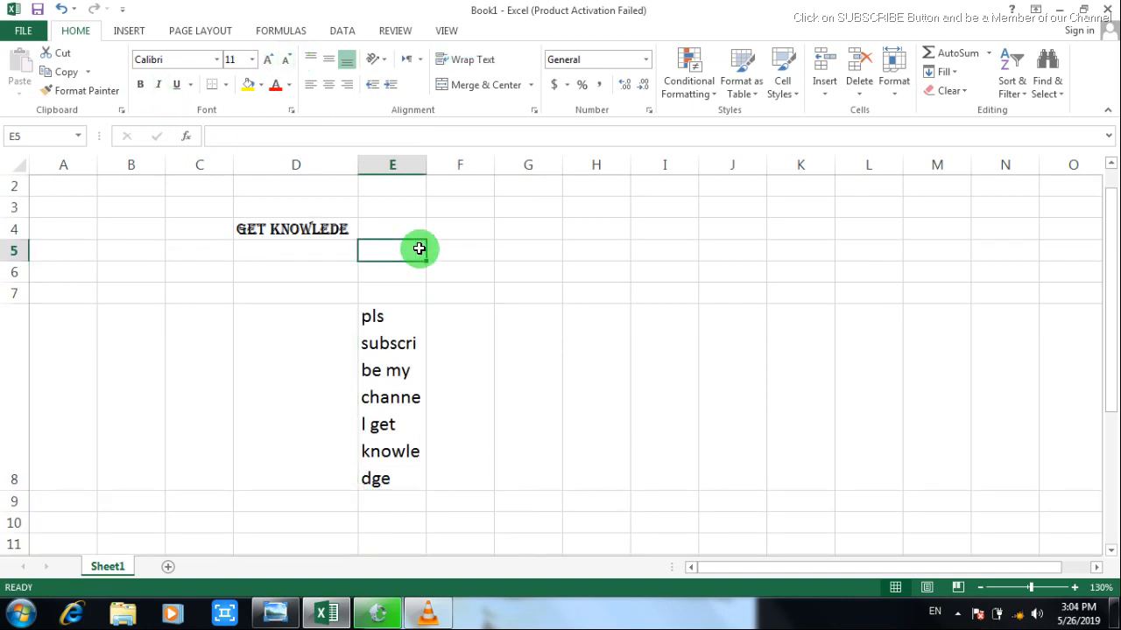
type("hhdskhf")
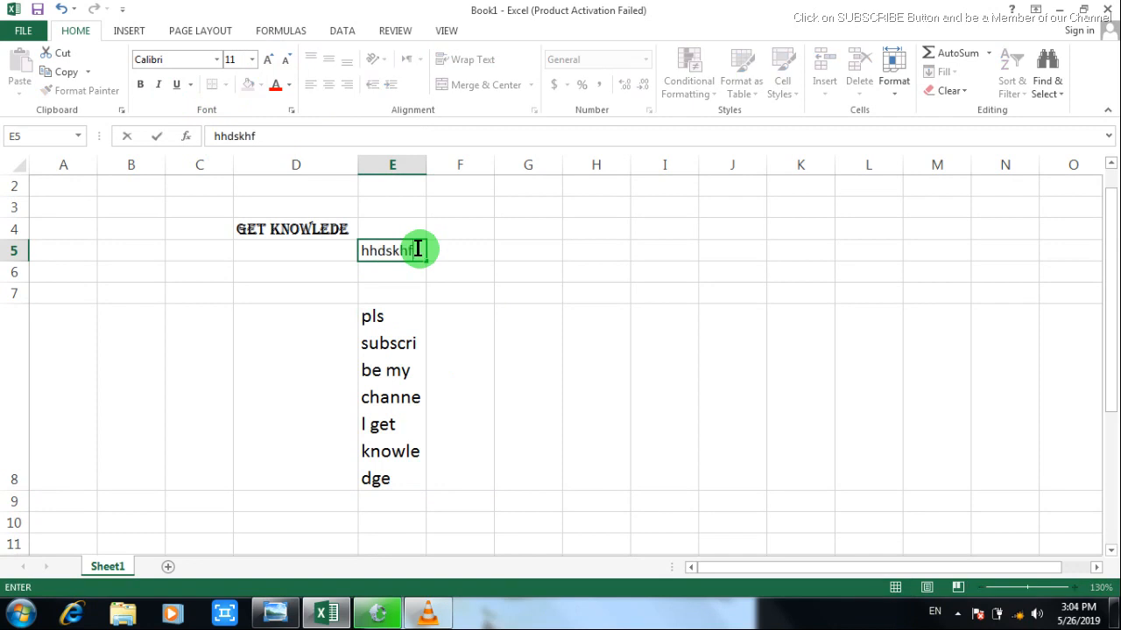
left_click(543, 207)
- Format the text in cell E5 as bold, italic and underlined
left_click(383, 252)
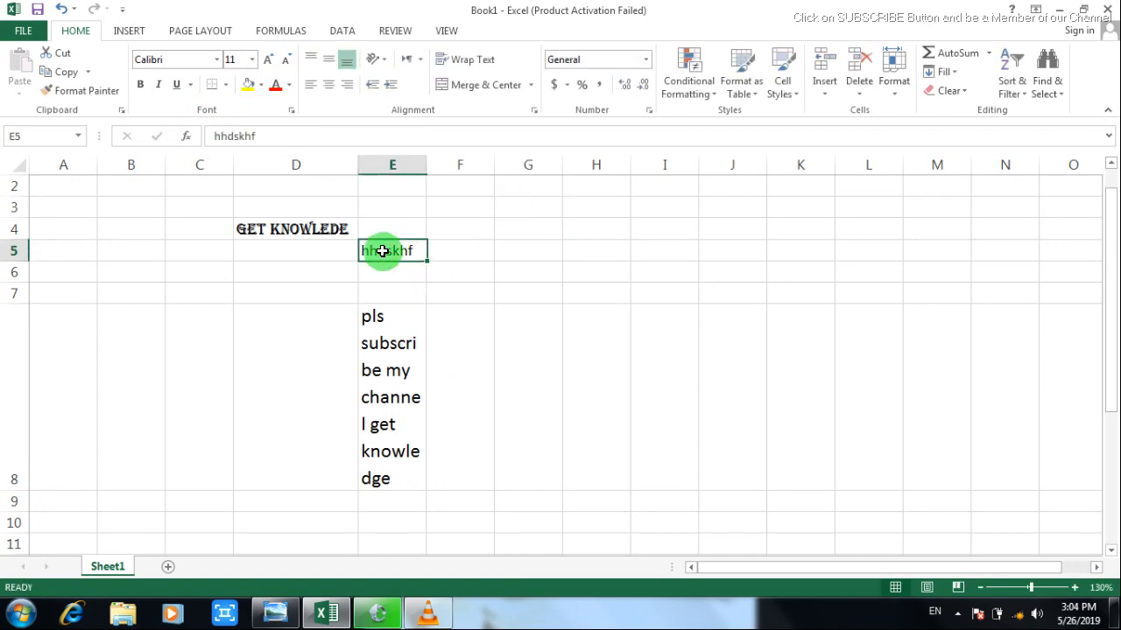
left_click(142, 84)
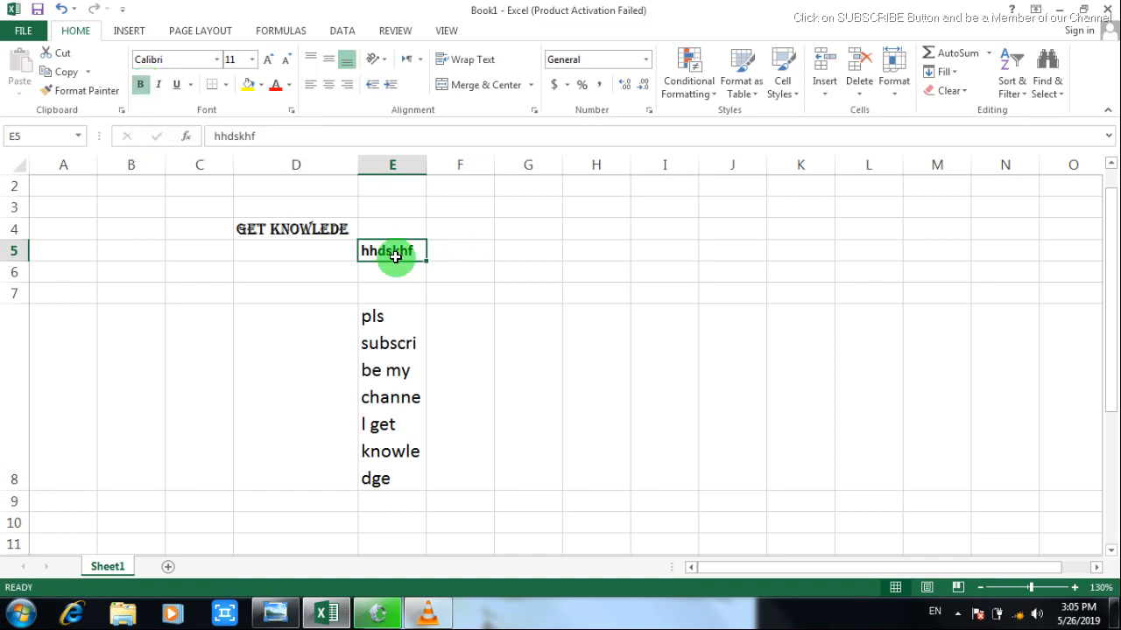
left_click(157, 84)
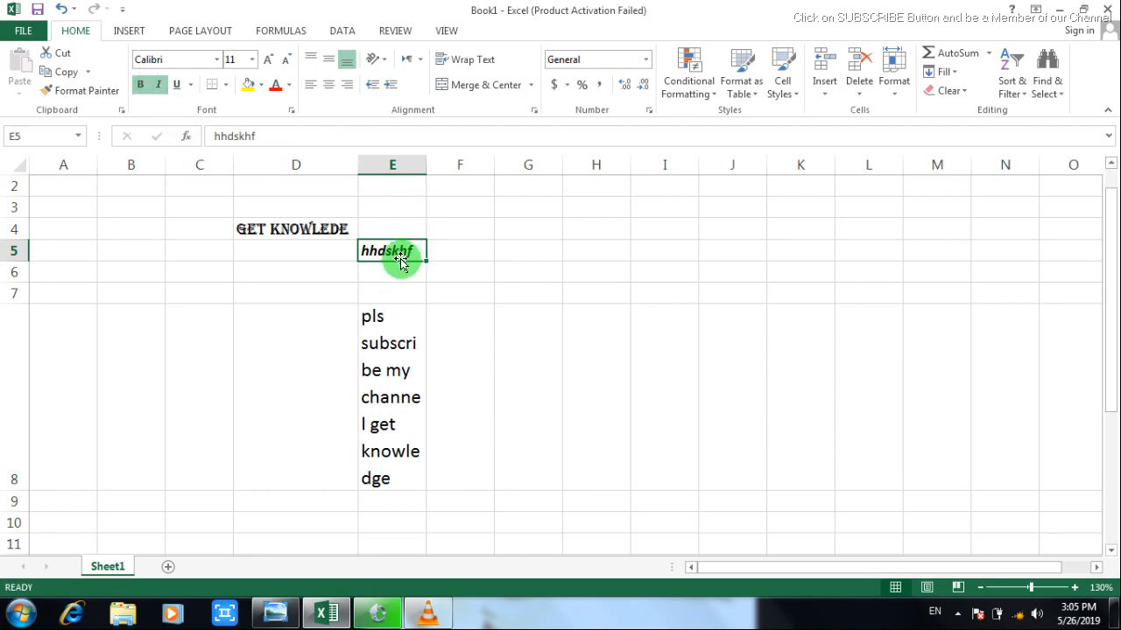
left_click(176, 85)
left_click(525, 291)
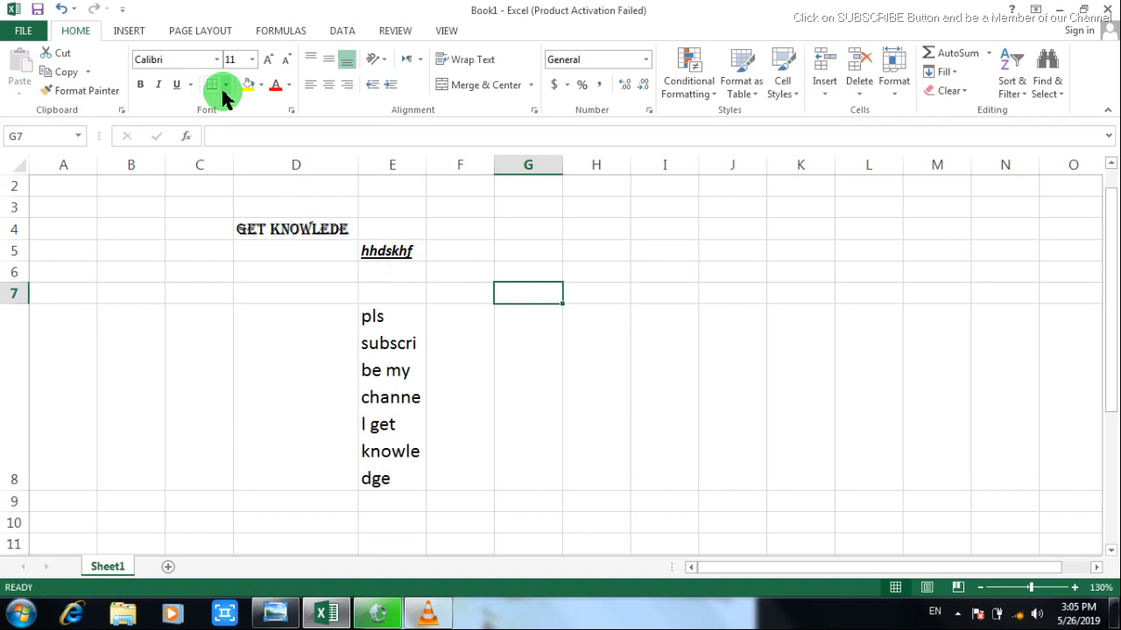
- Check in the print preview how the sheet prints without cell borders, and return to the worksheet
left_click(273, 228)
left_click(1111, 162)
left_click(465, 227)
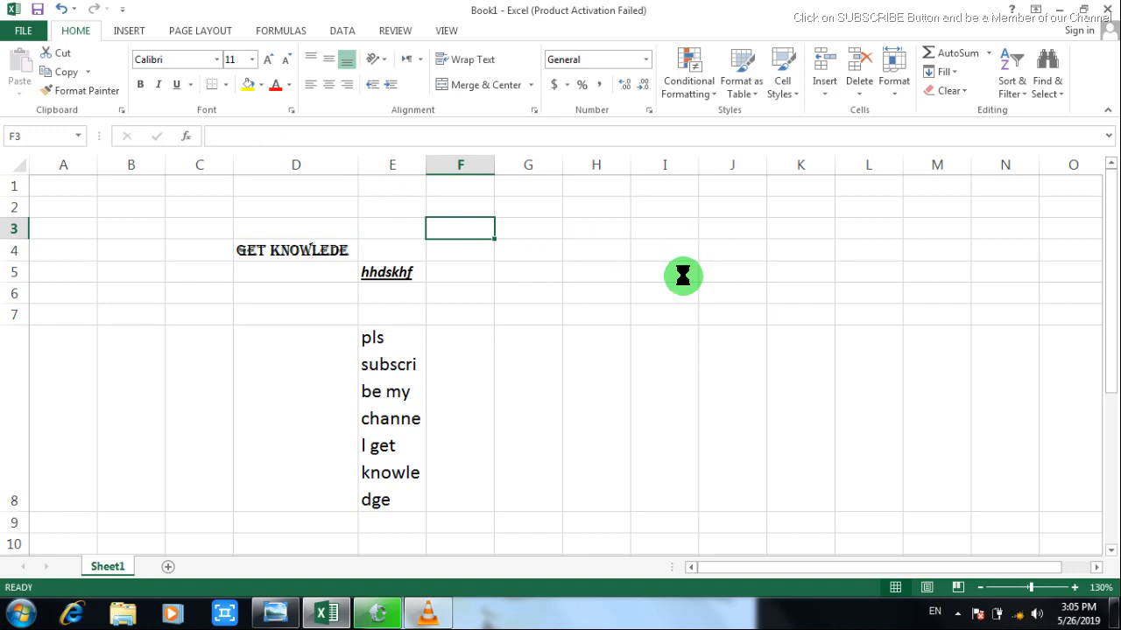
key("ctrl+p")
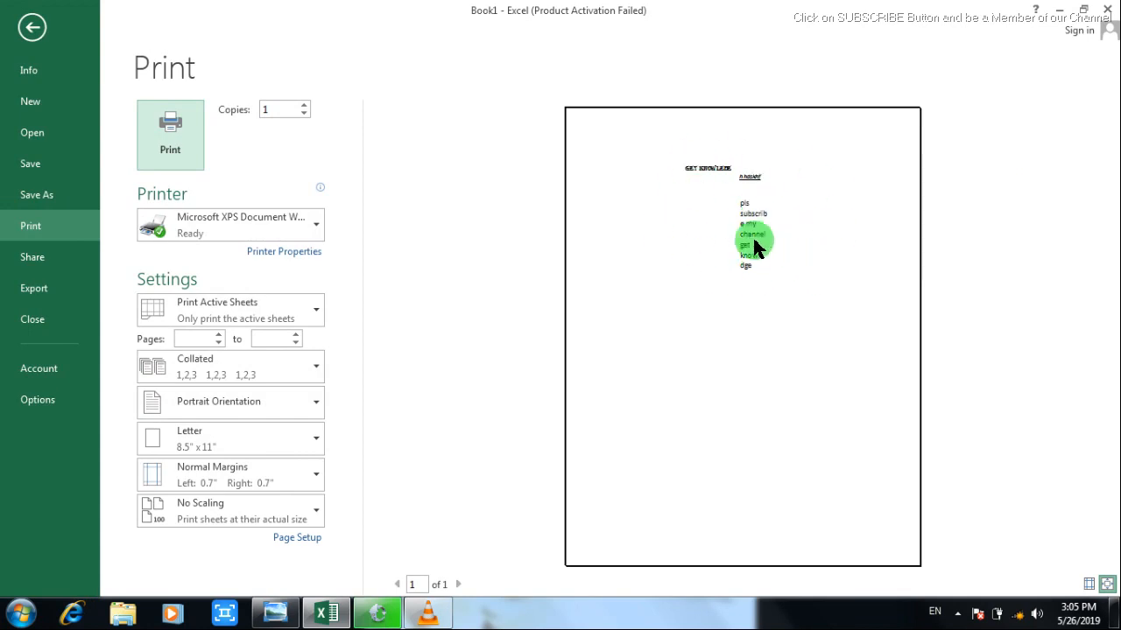
key("Escape")
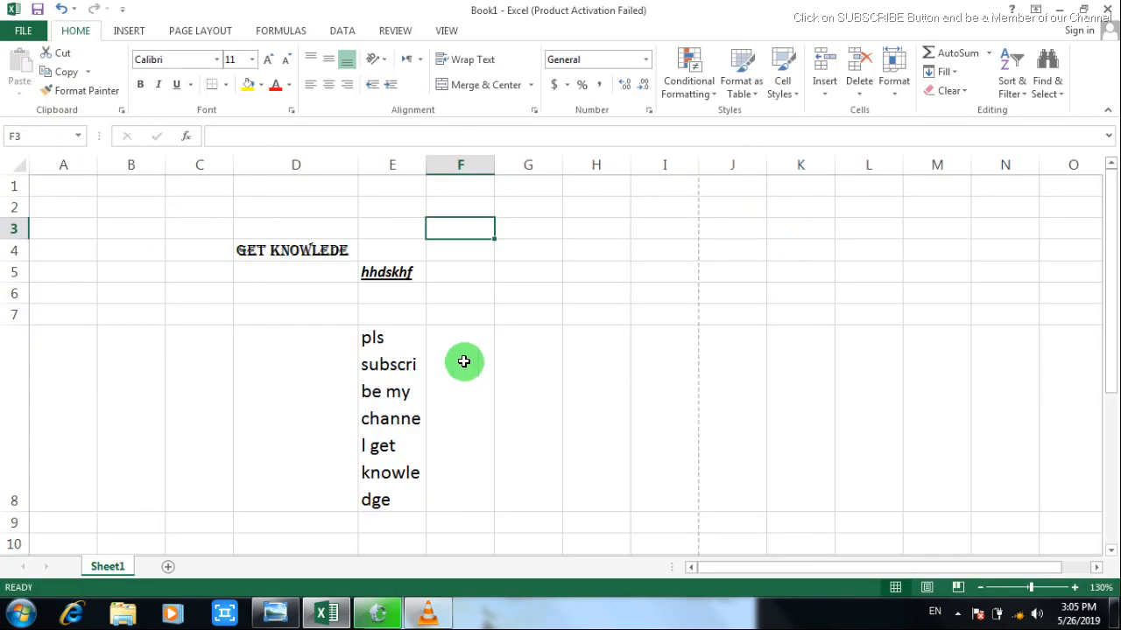
- Apply All Borders to the cell range D4:E6
left_click_drag(476, 230, 303, 292)
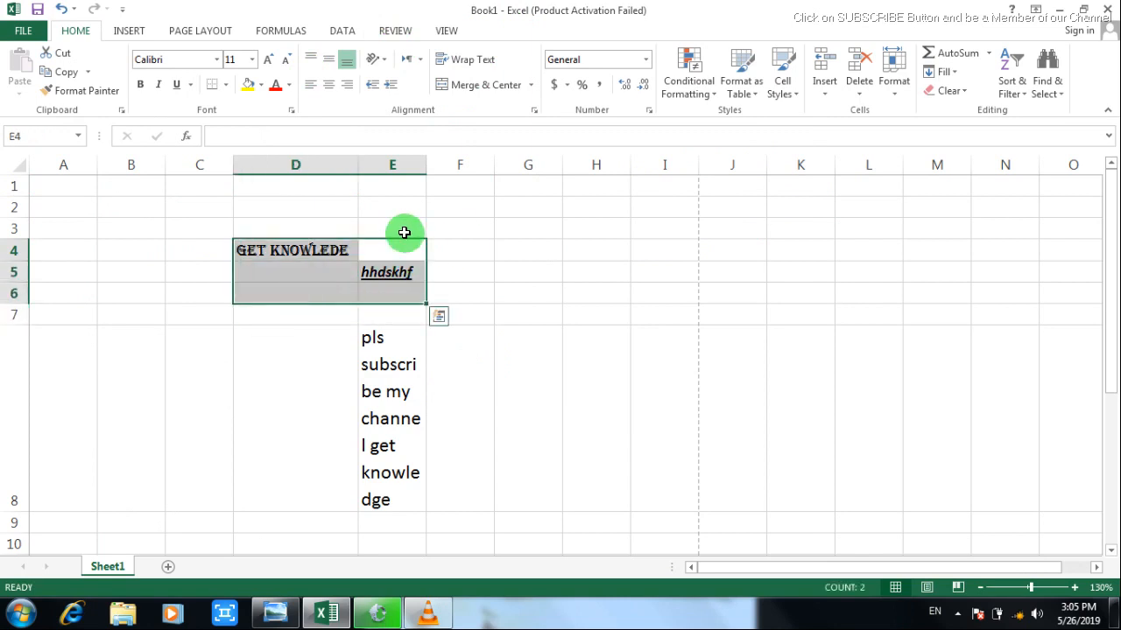
left_click(225, 85)
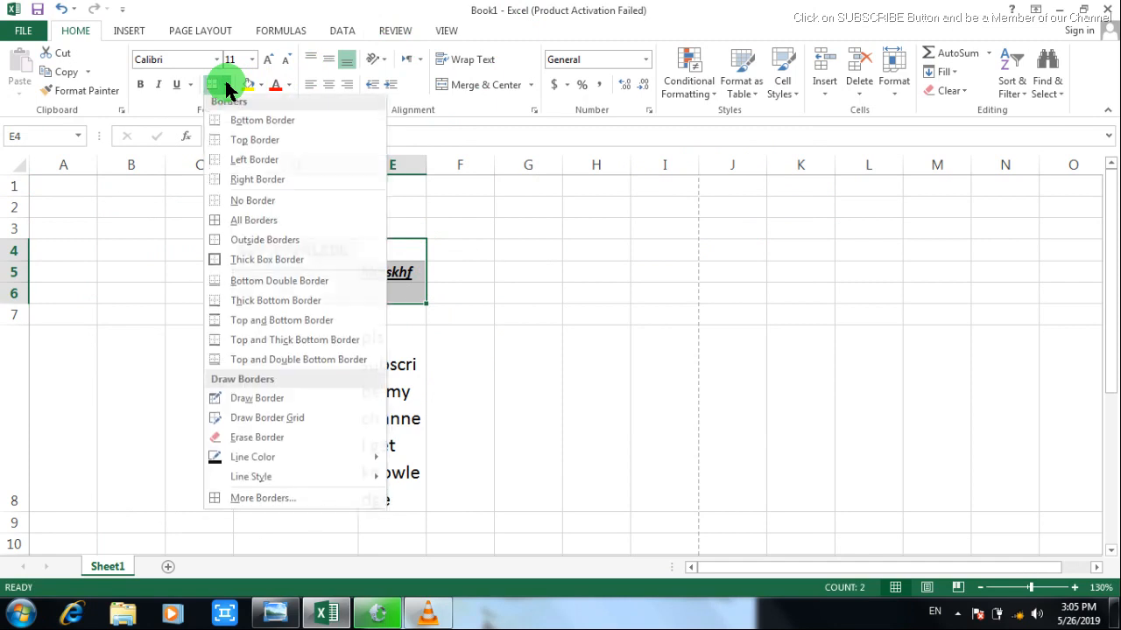
left_click(240, 225)
left_click(390, 333)
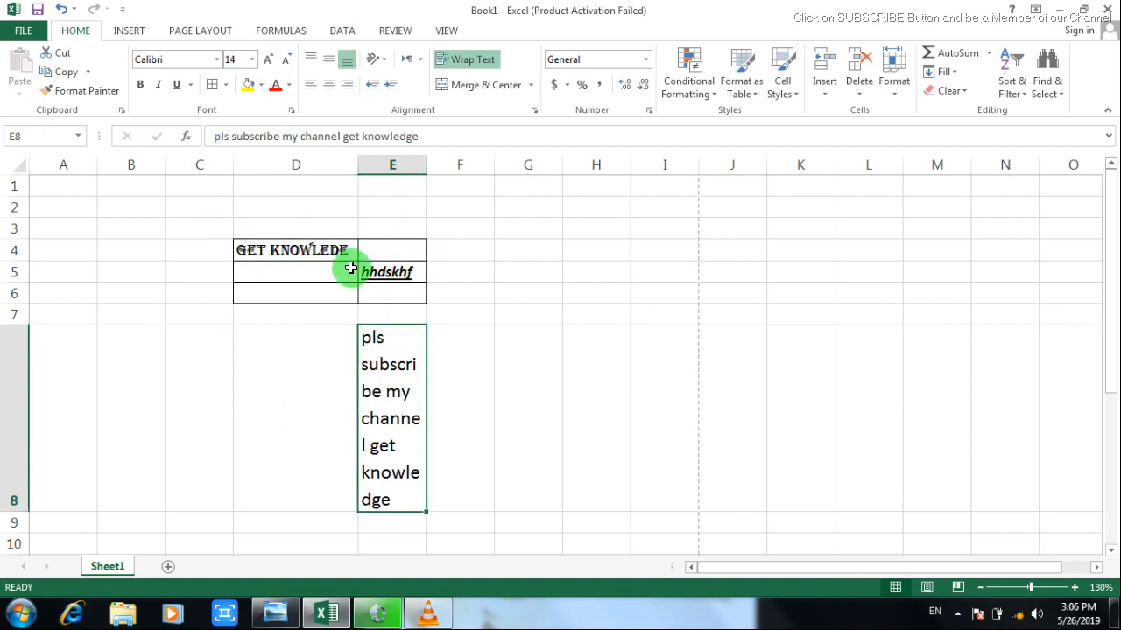
- Examine the bordered range D4:E6 in the print preview and return to the worksheet
key("ctrl+p")
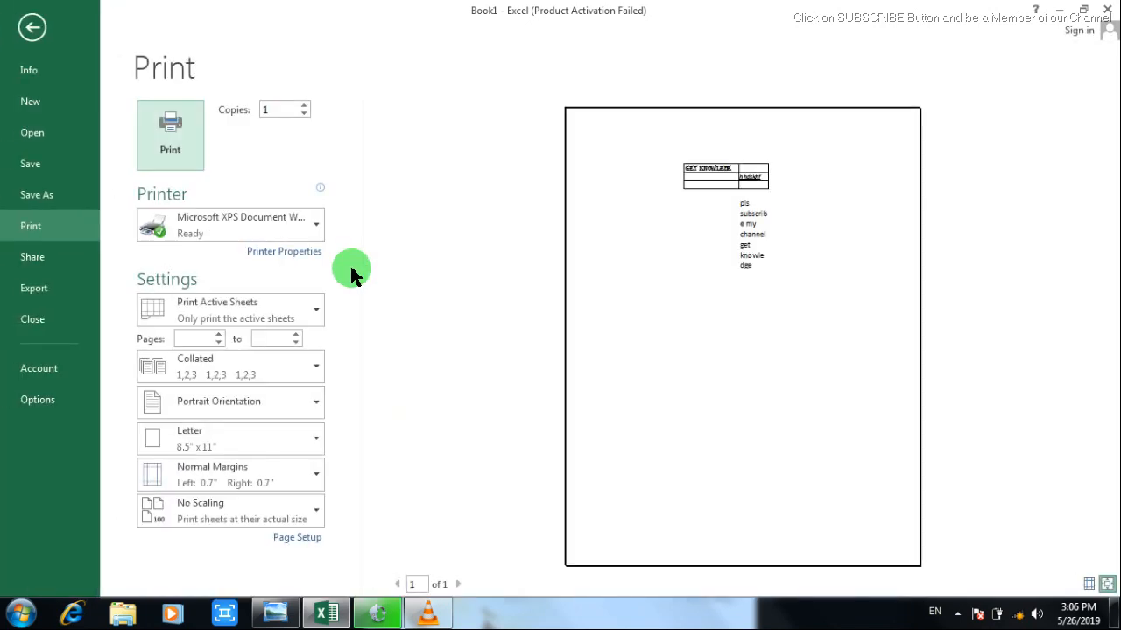
left_click(626, 359)
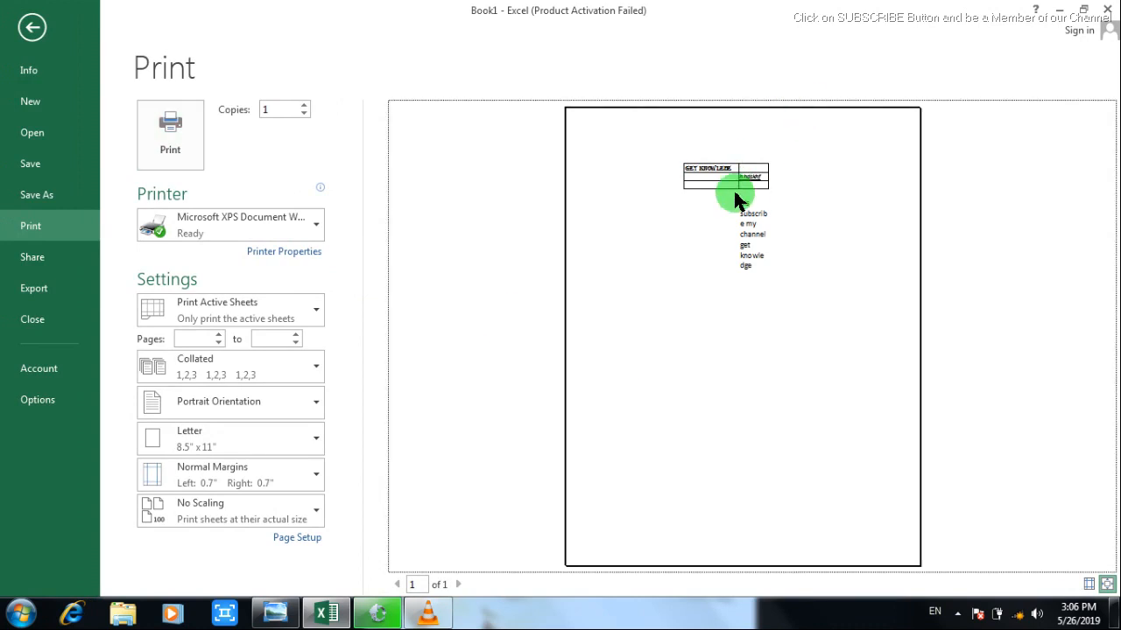
key("Escape")
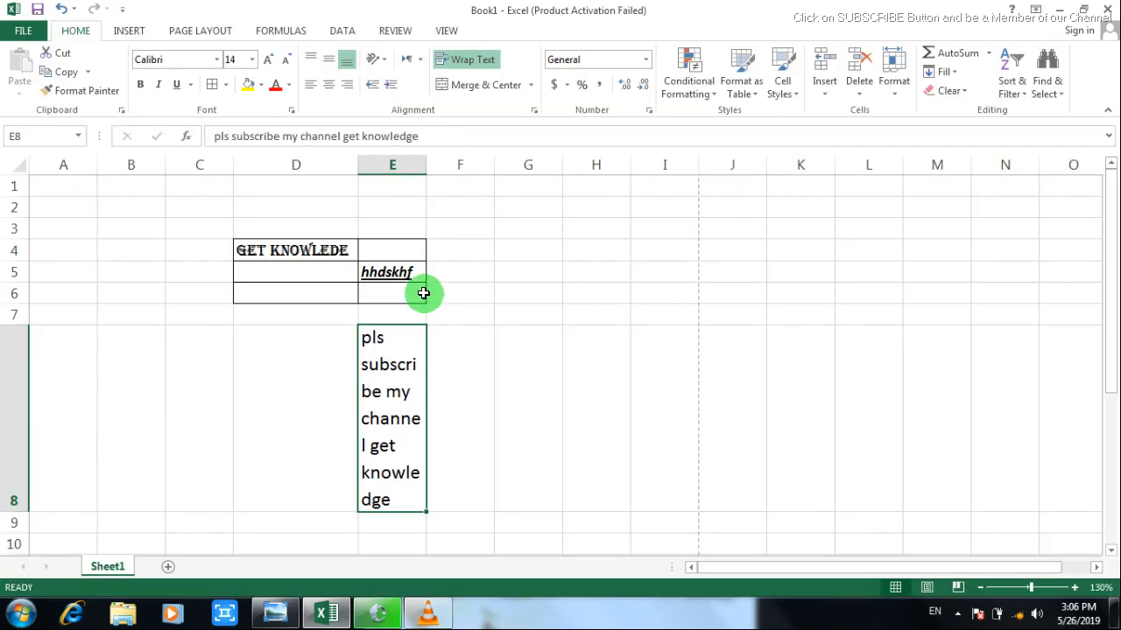
- Apply a bottom border to cell E8
left_click(226, 85)
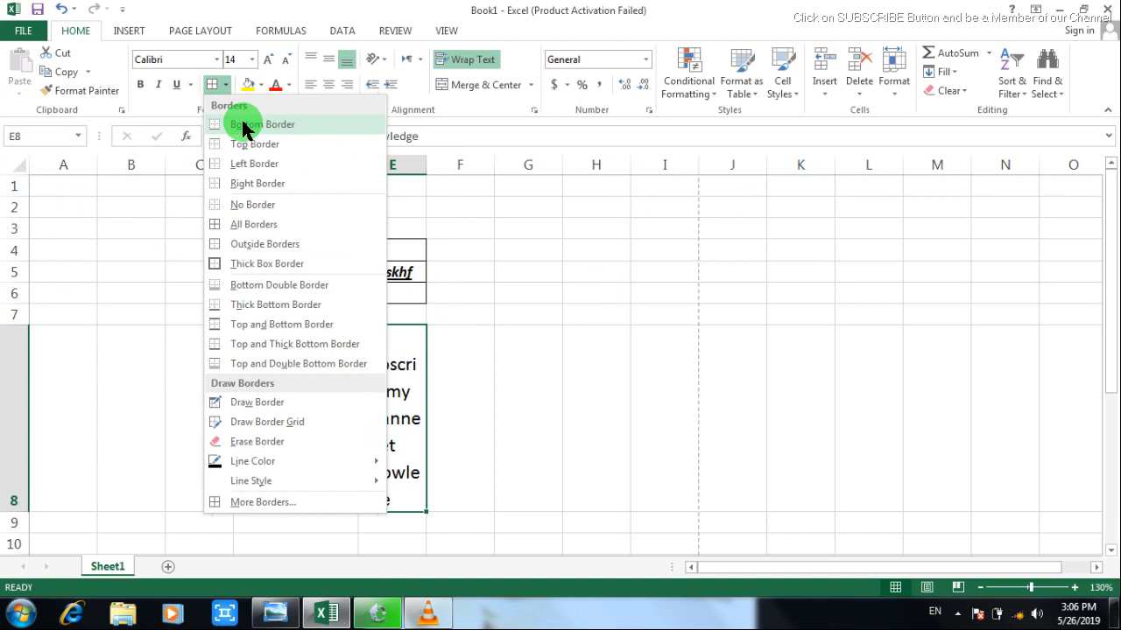
left_click(244, 127)
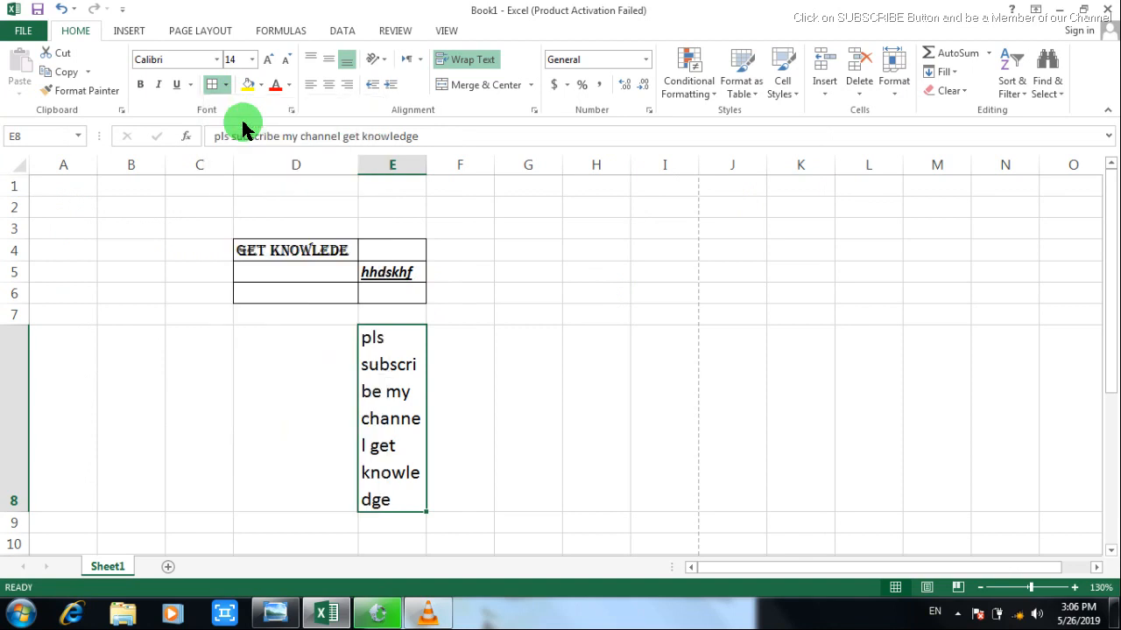
- Enter "pakistan" in cell G4
left_click(537, 251)
type("pakistan")
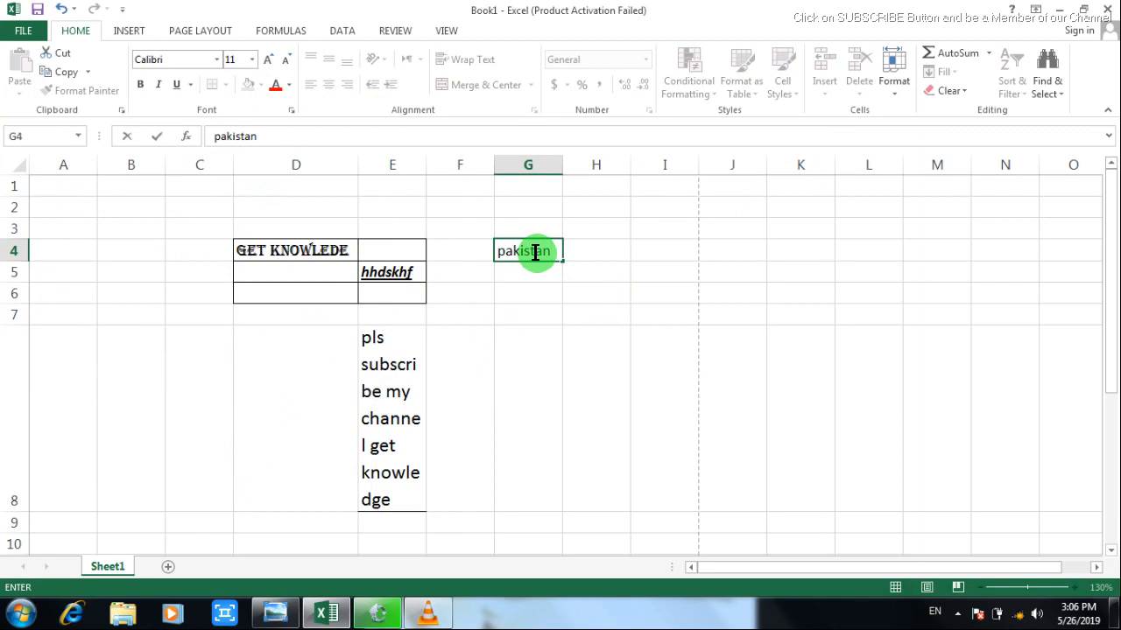
key("Return")
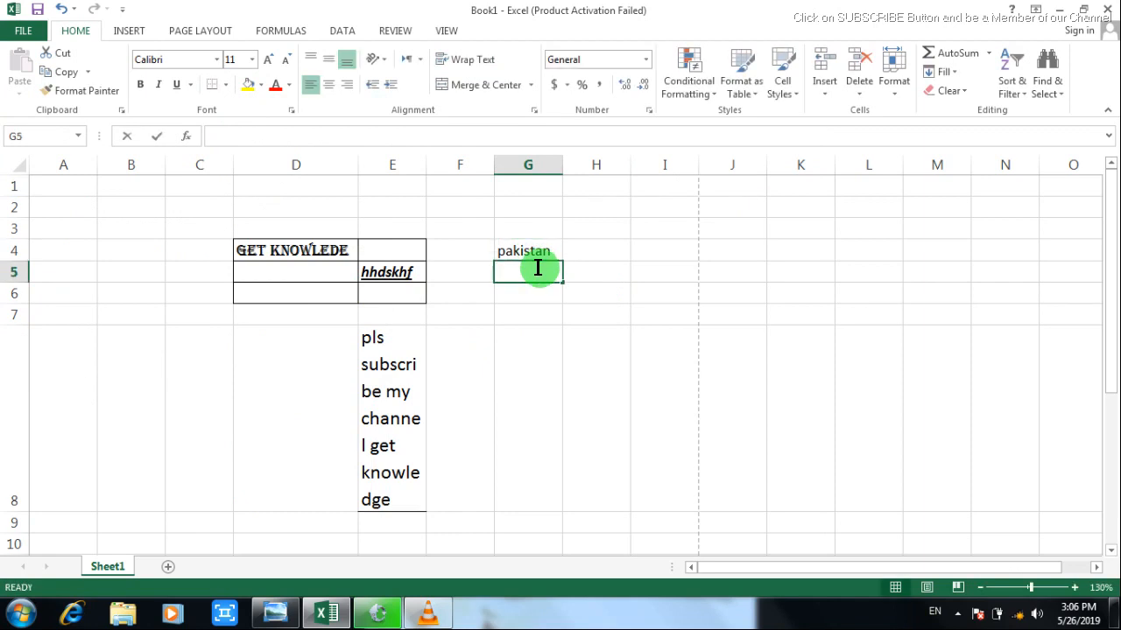
- Apply a bottom border to cell G4 containing "pakistan"
left_click(523, 242)
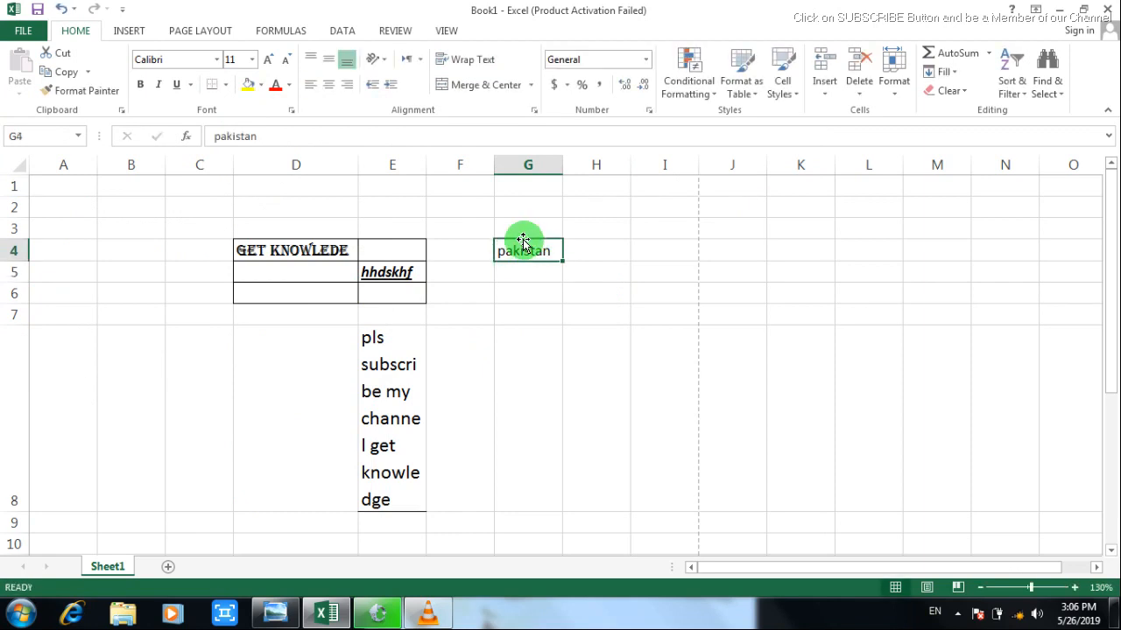
left_click(226, 84)
left_click(243, 125)
left_click(596, 315)
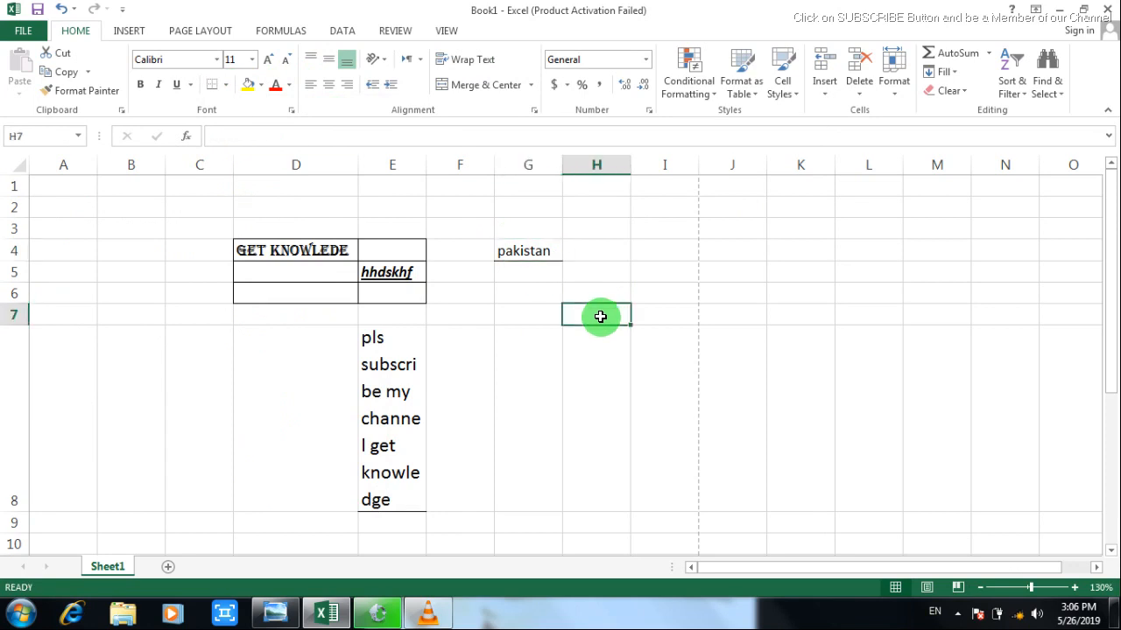
- Apply a right border to cell G4
left_click(517, 251)
left_click(227, 84)
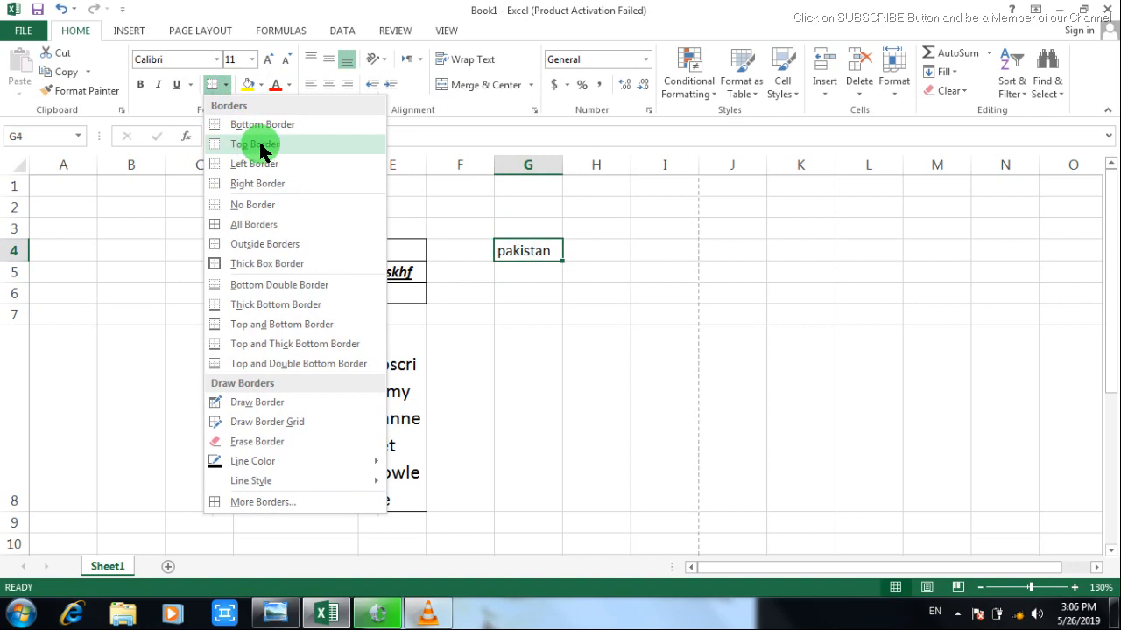
left_click(263, 190)
left_click(610, 346)
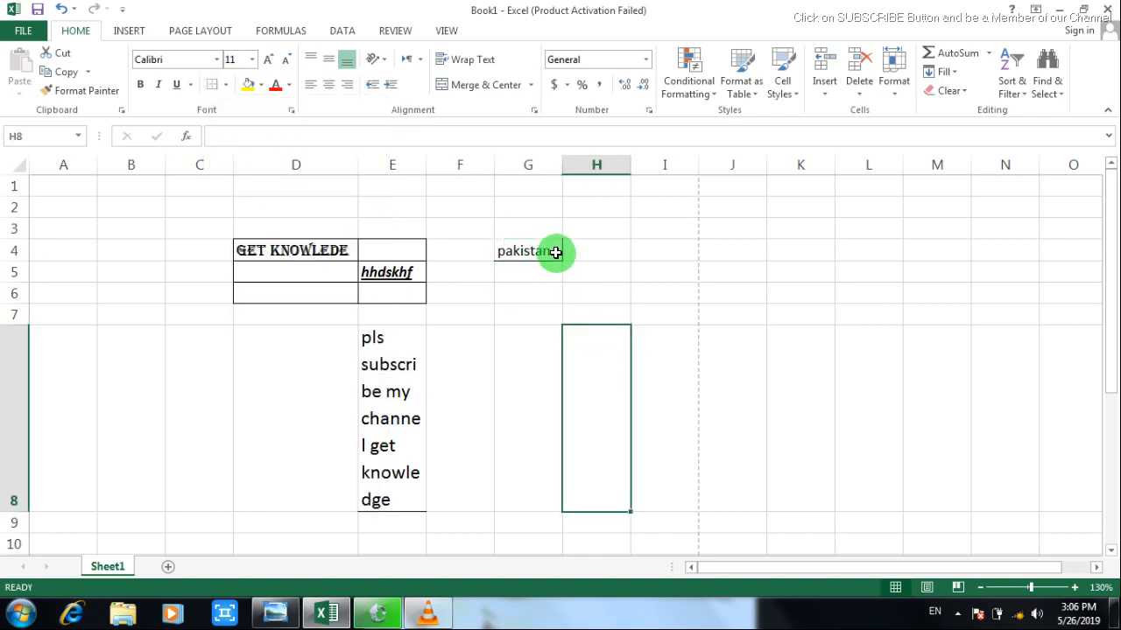
left_click(526, 251)
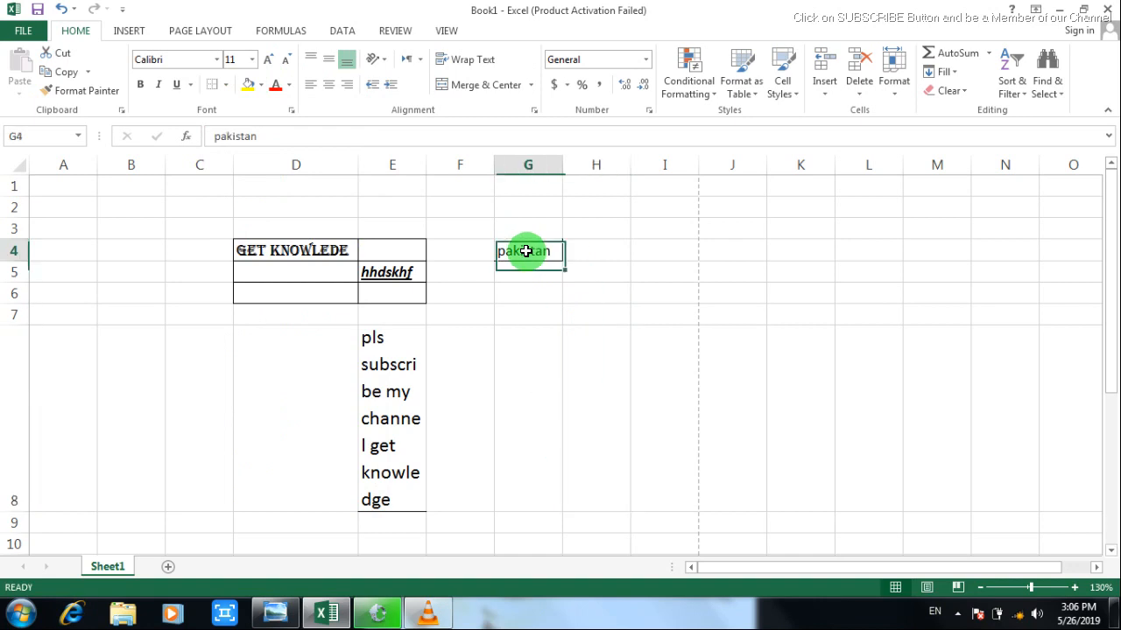
left_click(227, 86)
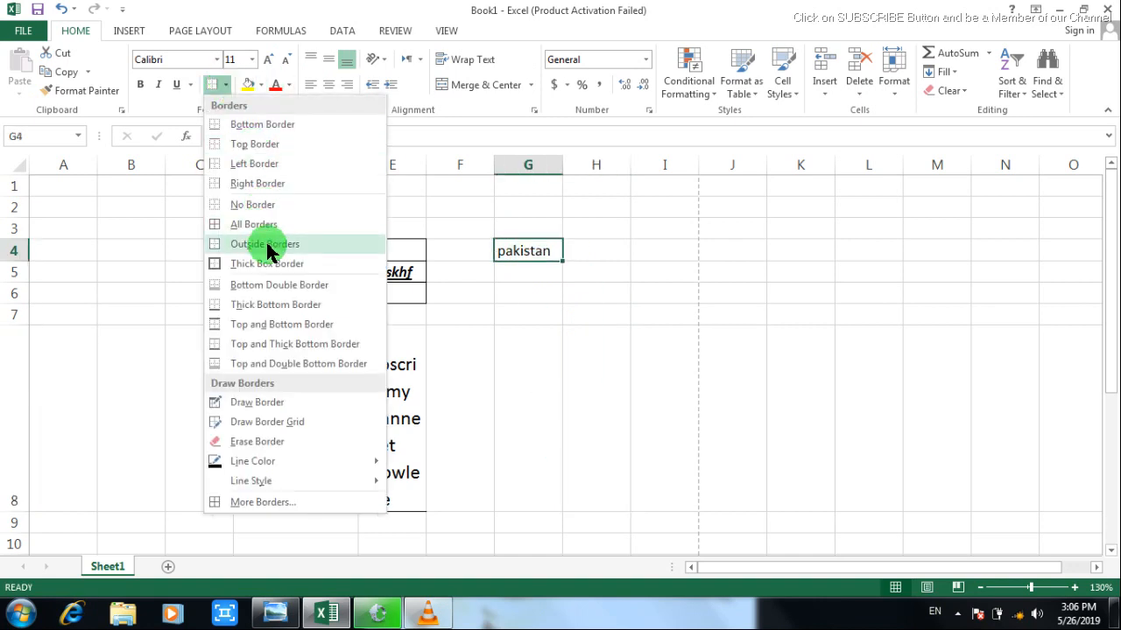
left_click(563, 278)
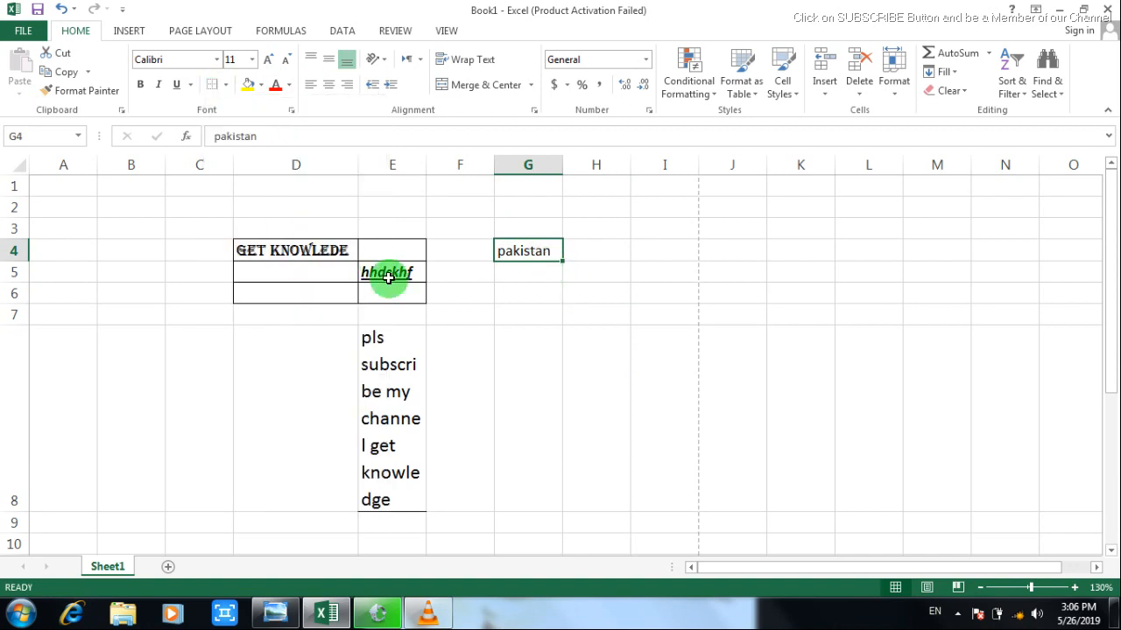
left_click(383, 382)
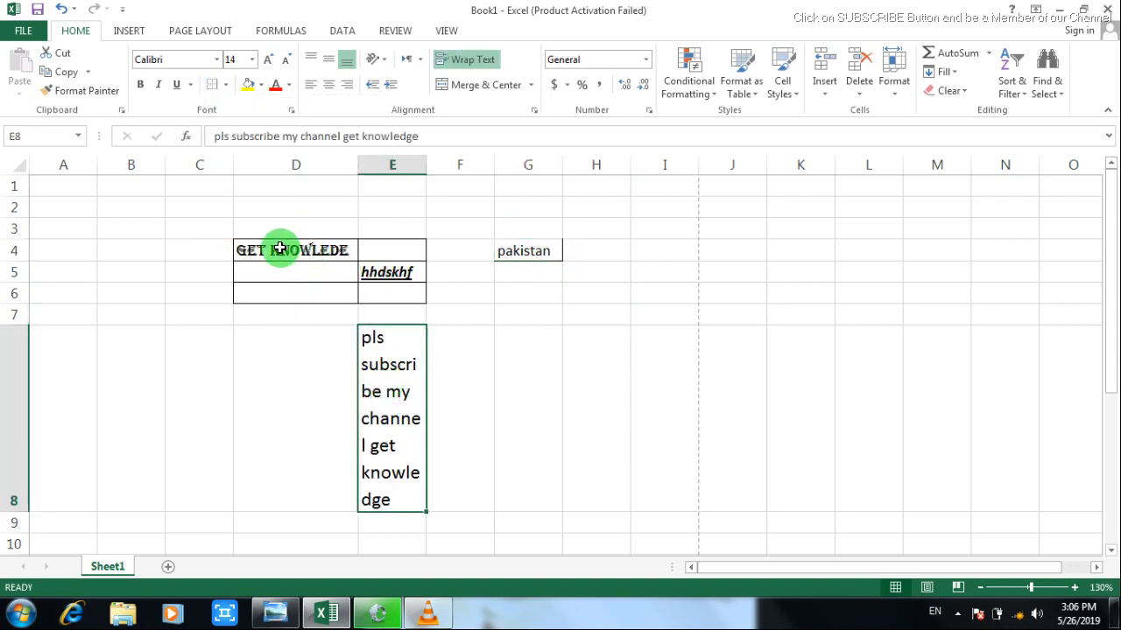
- Remove all borders from the cell range D4:E6 with No Border
left_click_drag(279, 248, 386, 289)
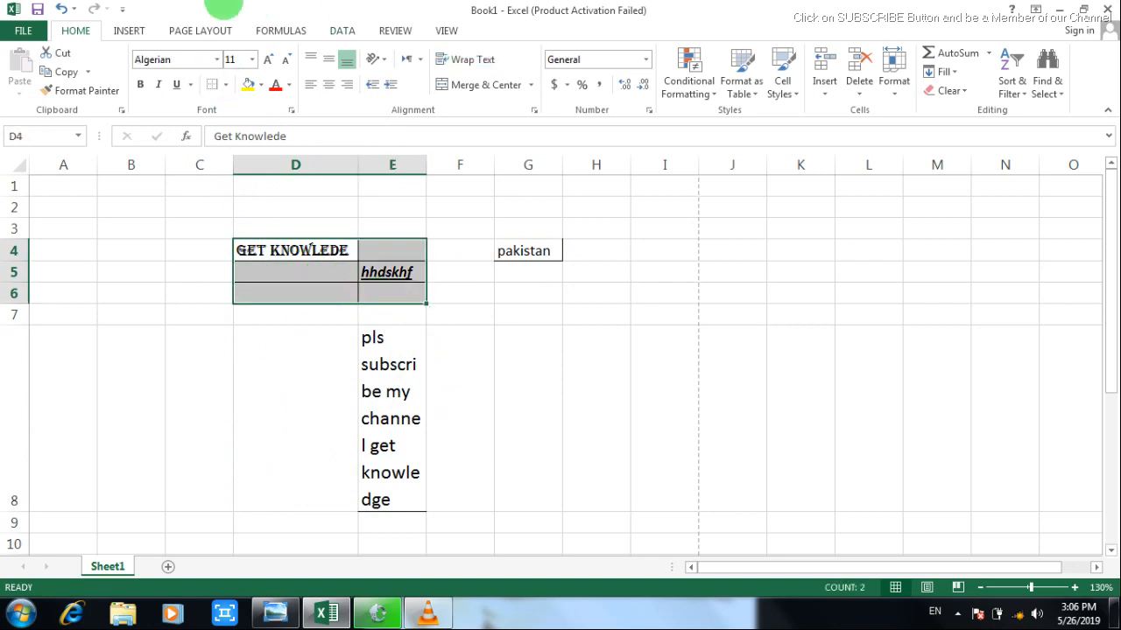
left_click(226, 84)
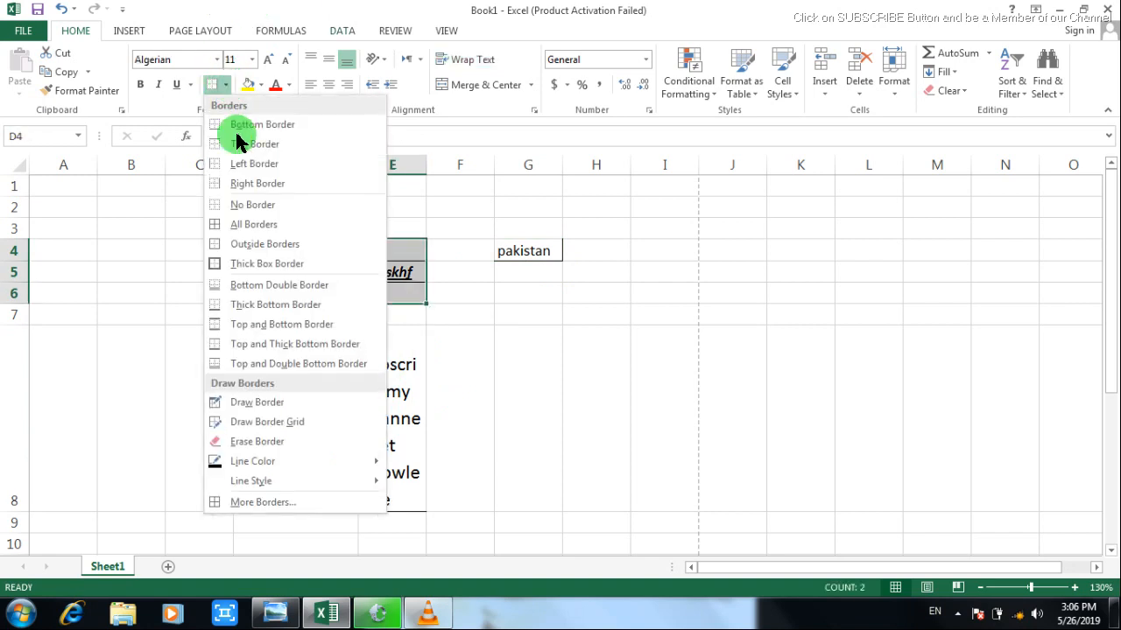
left_click(249, 203)
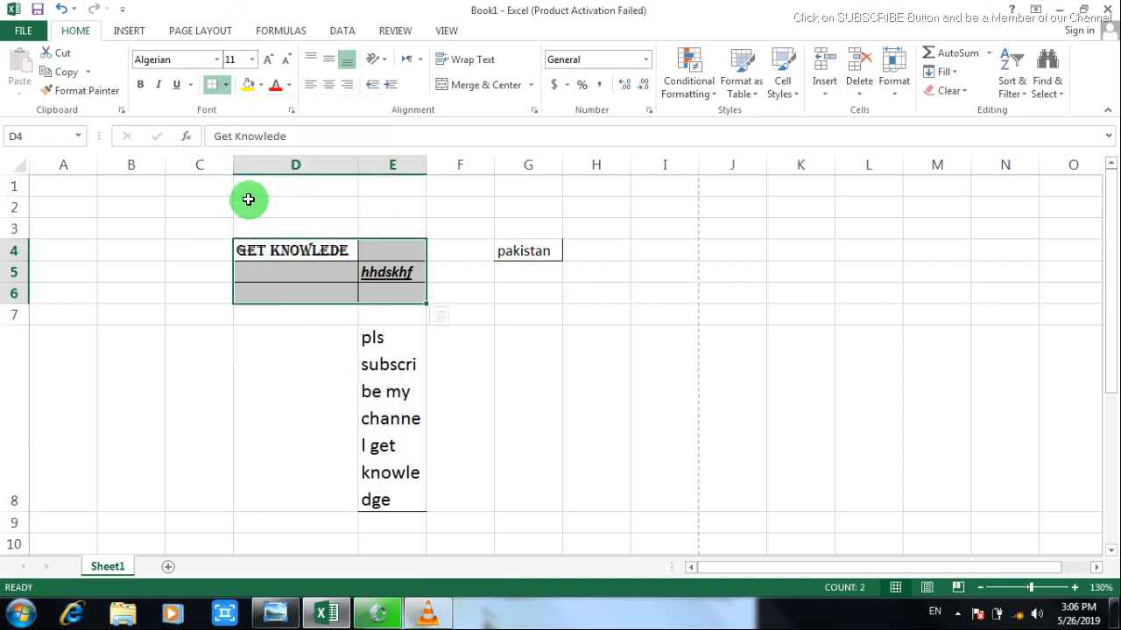
left_click(319, 264)
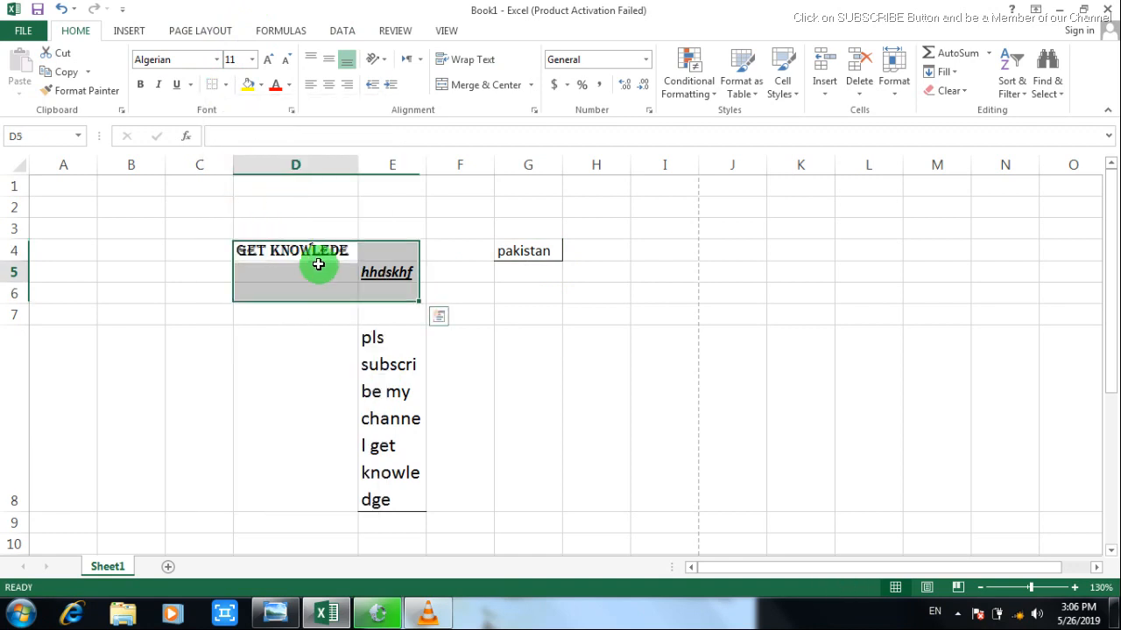
- Apply a Thick Box Border around the cell range D4:E6
left_click(246, 250)
left_click_drag(246, 251, 399, 300)
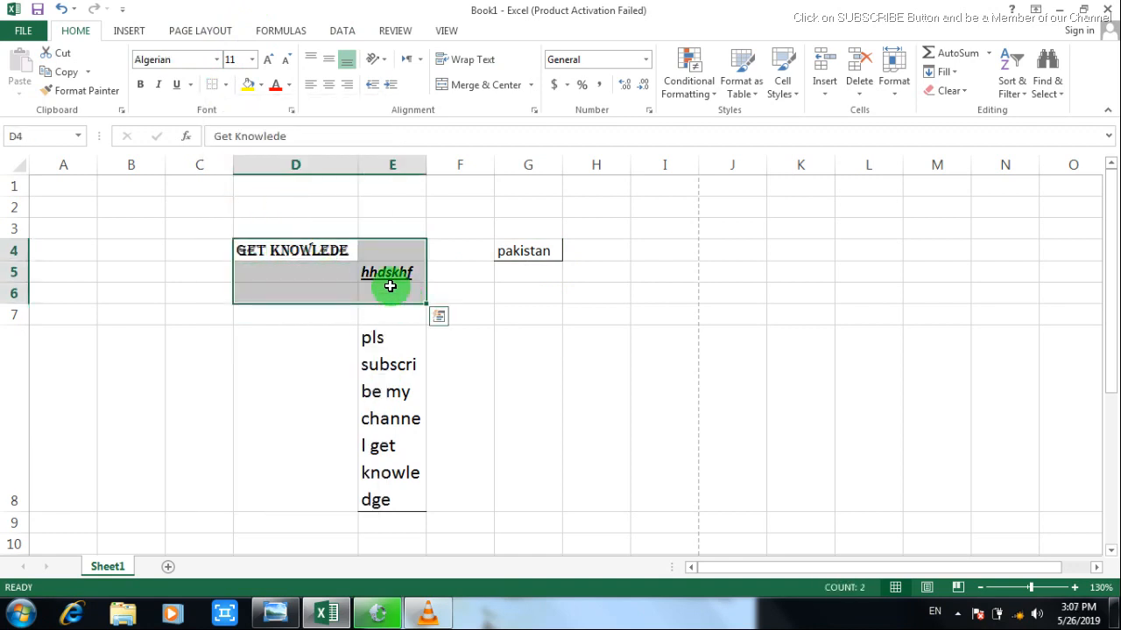
left_click(226, 83)
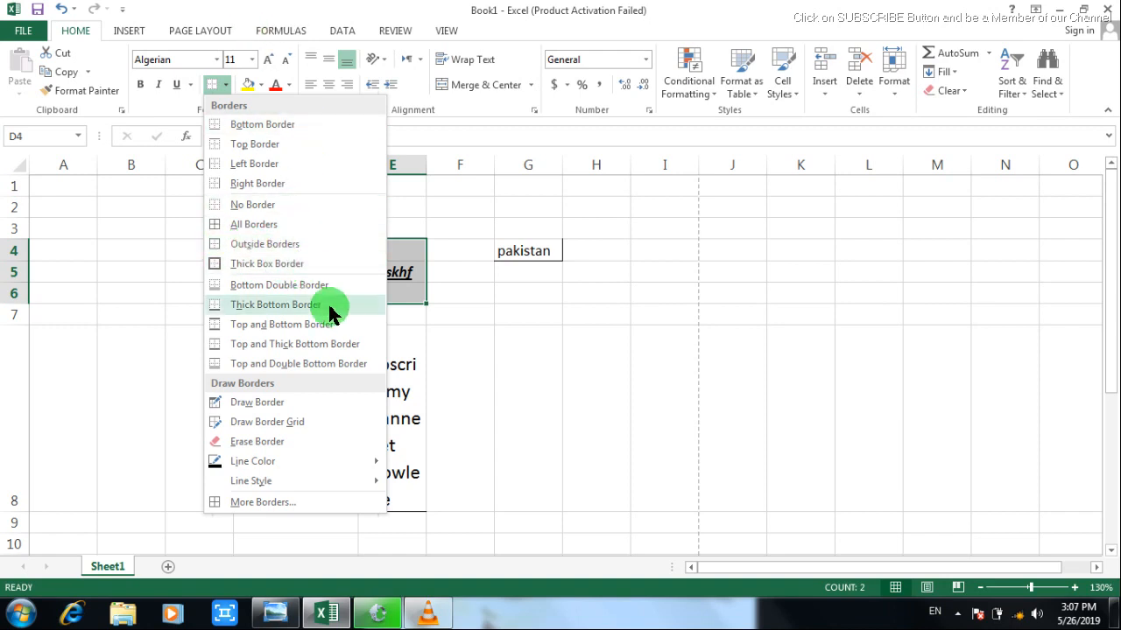
left_click(285, 275)
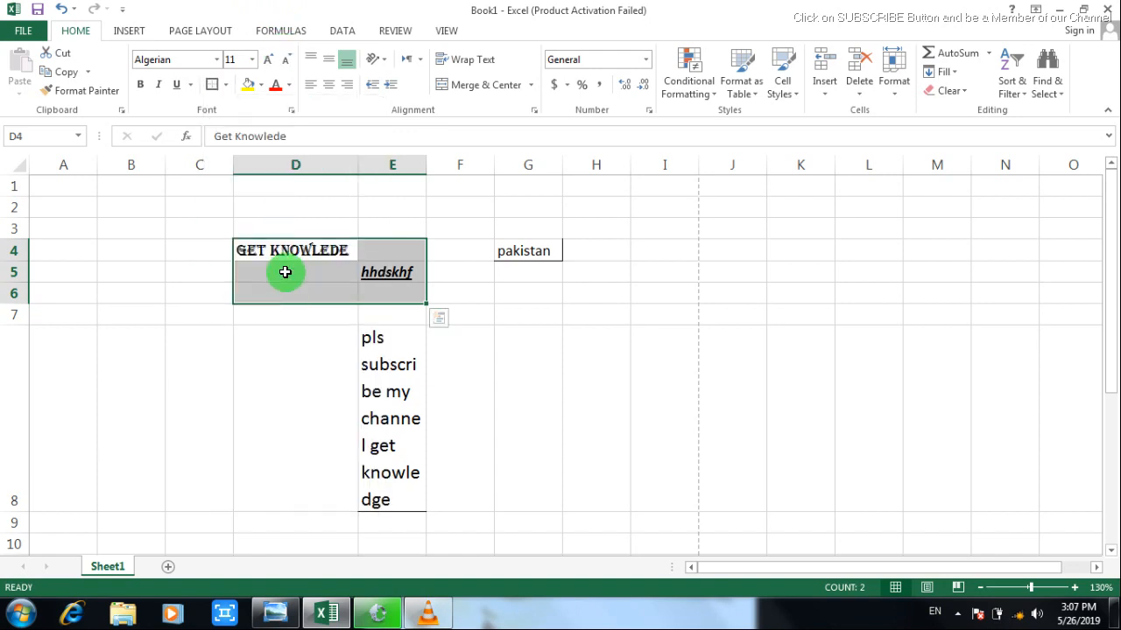
left_click(493, 350)
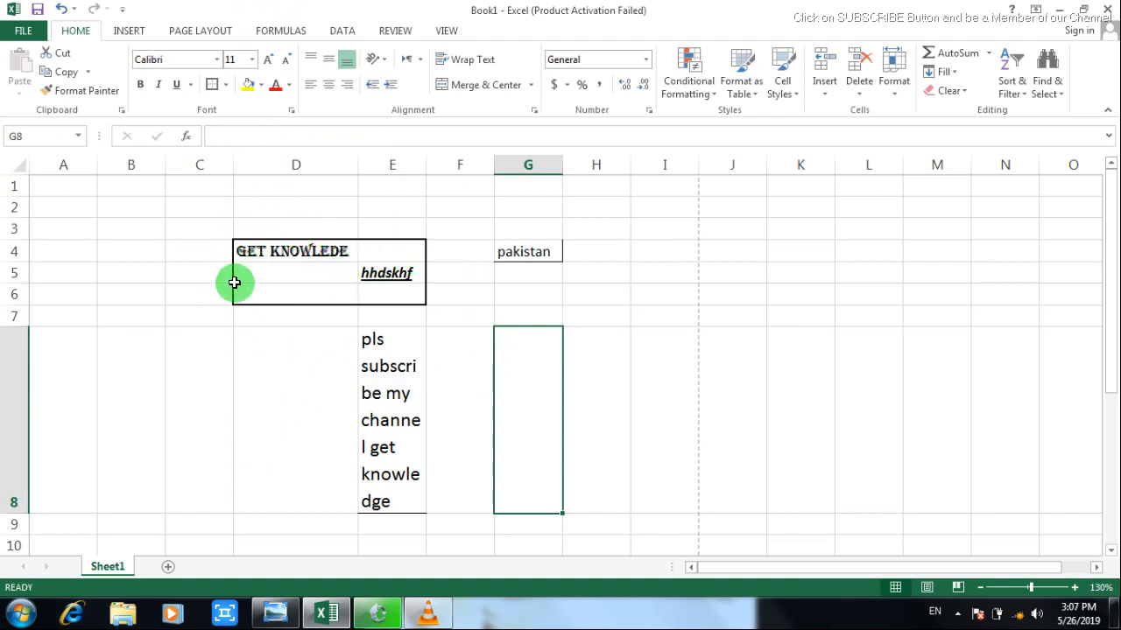
- Apply a Bottom Double Border to cell G4
left_click(226, 85)
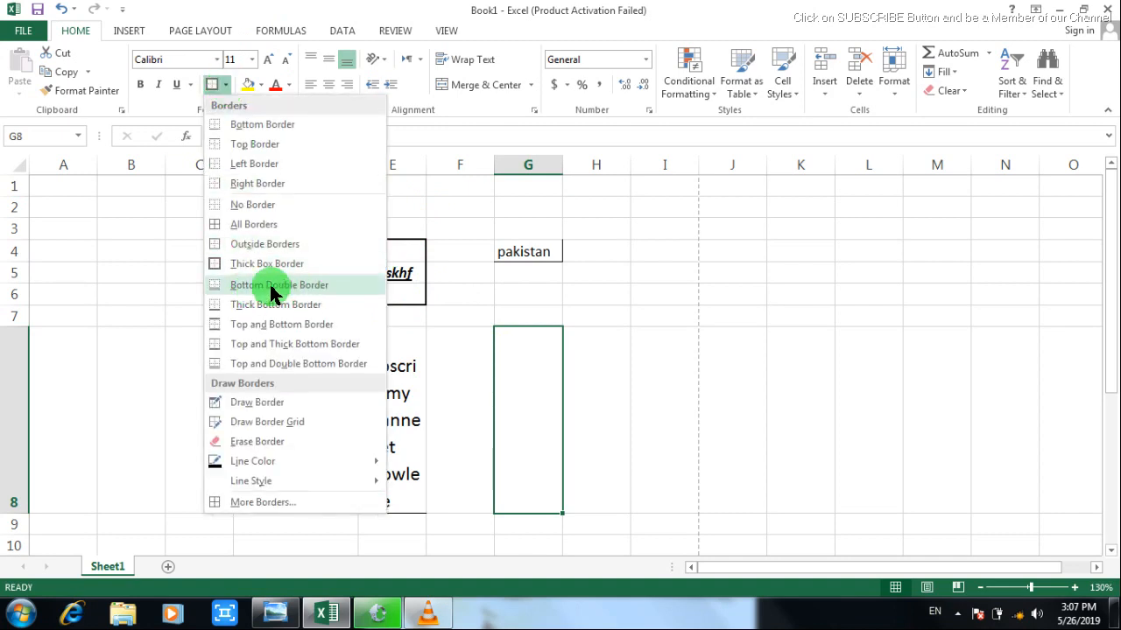
left_click(544, 252)
left_click(543, 251)
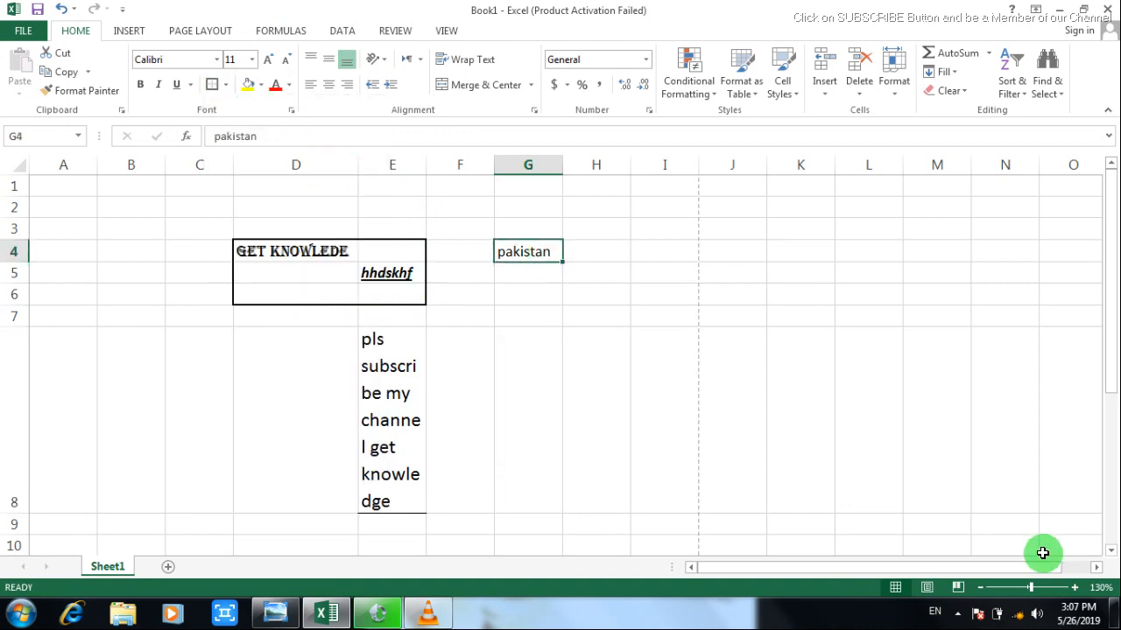
left_click(1073, 586)
left_click(1073, 587)
left_click(1074, 586)
left_click(1074, 587)
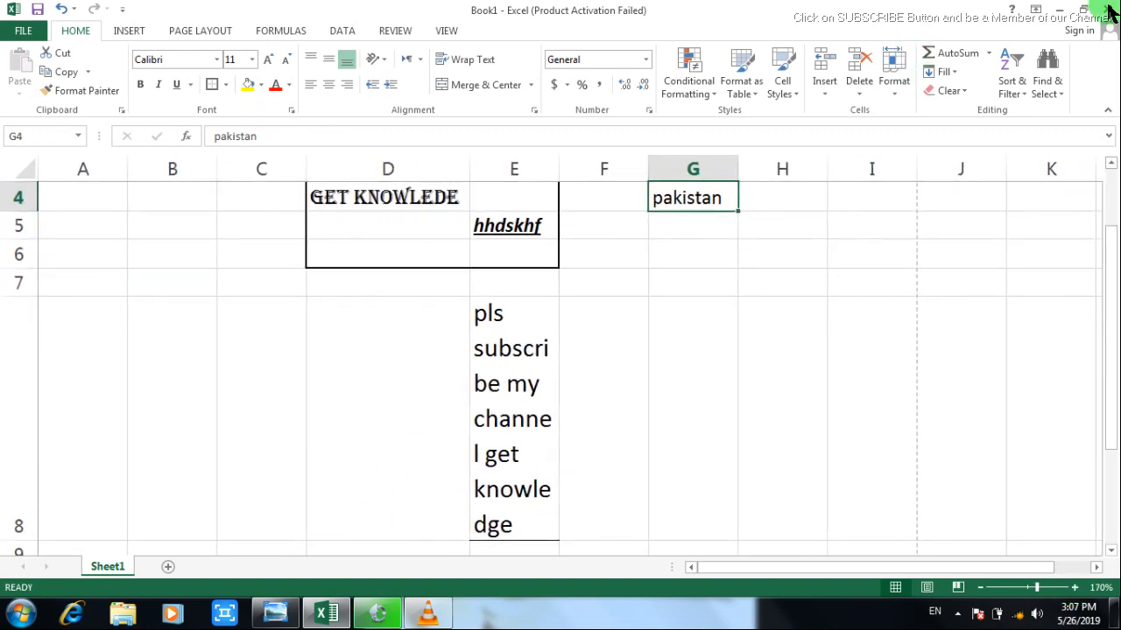
left_click(1110, 164)
left_click(1110, 164)
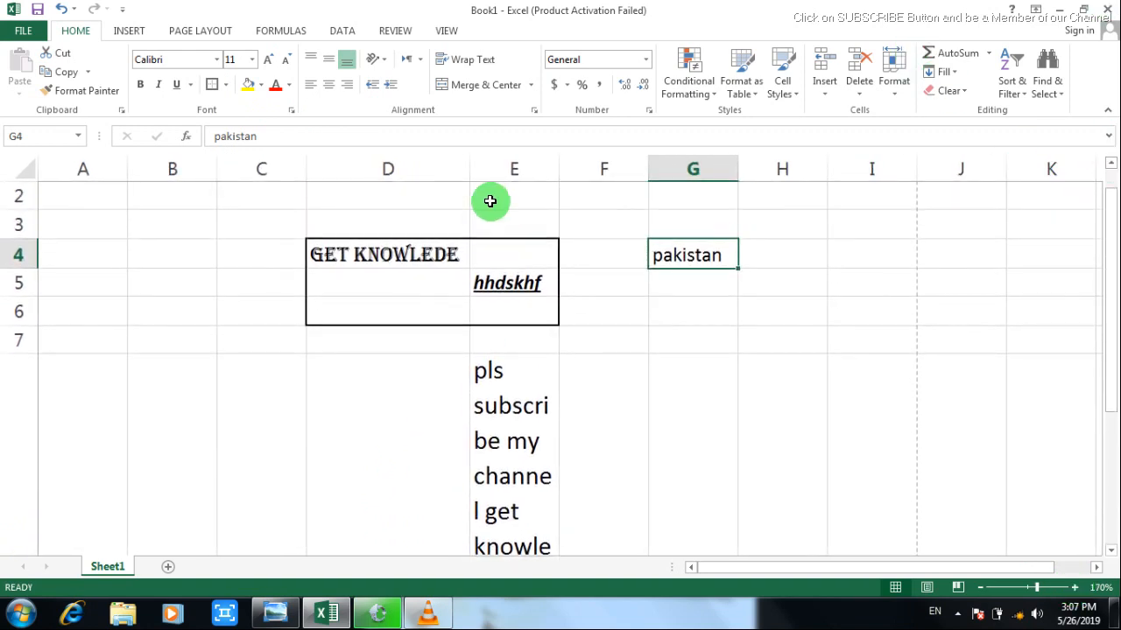
left_click(225, 84)
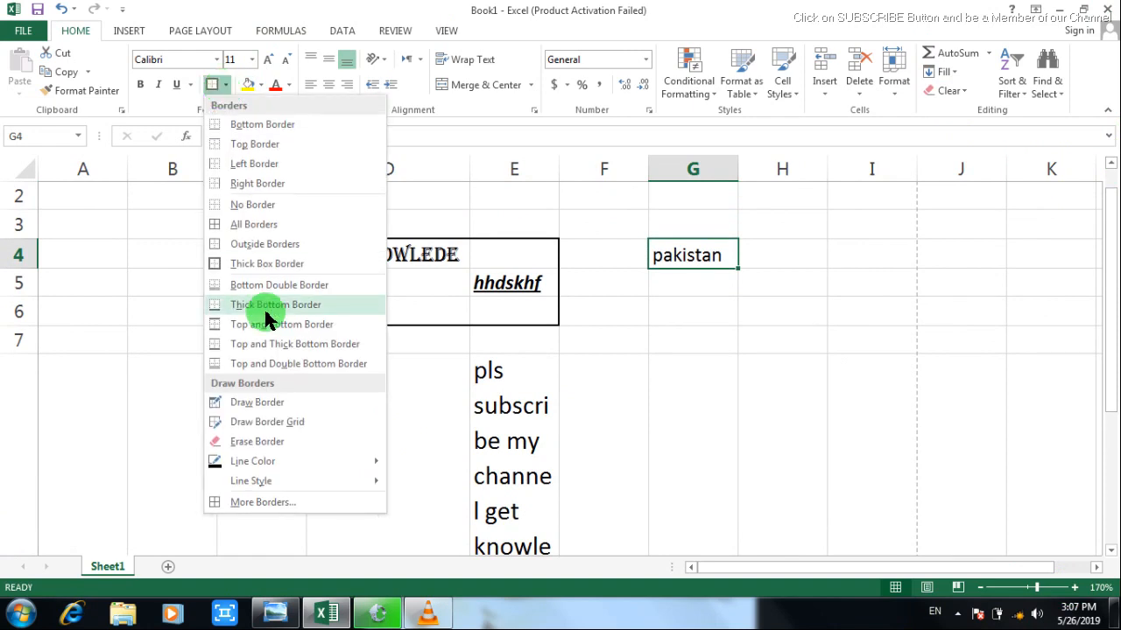
left_click(260, 288)
left_click(711, 308)
- Apply a Top and Double Bottom Border to cell G4
left_click(695, 263)
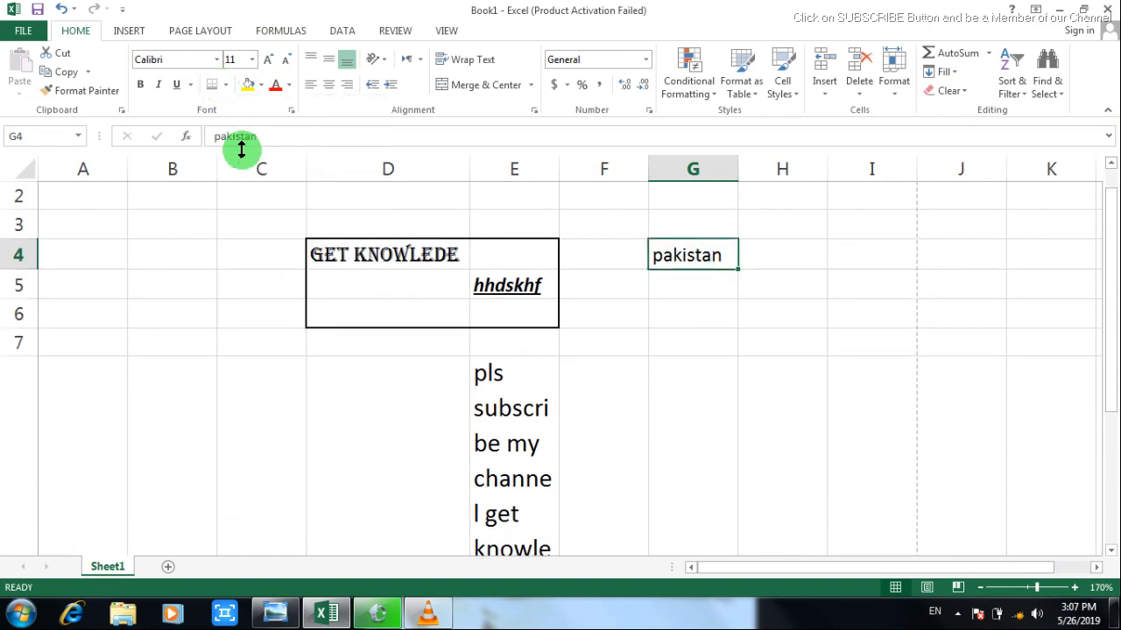
left_click(229, 86)
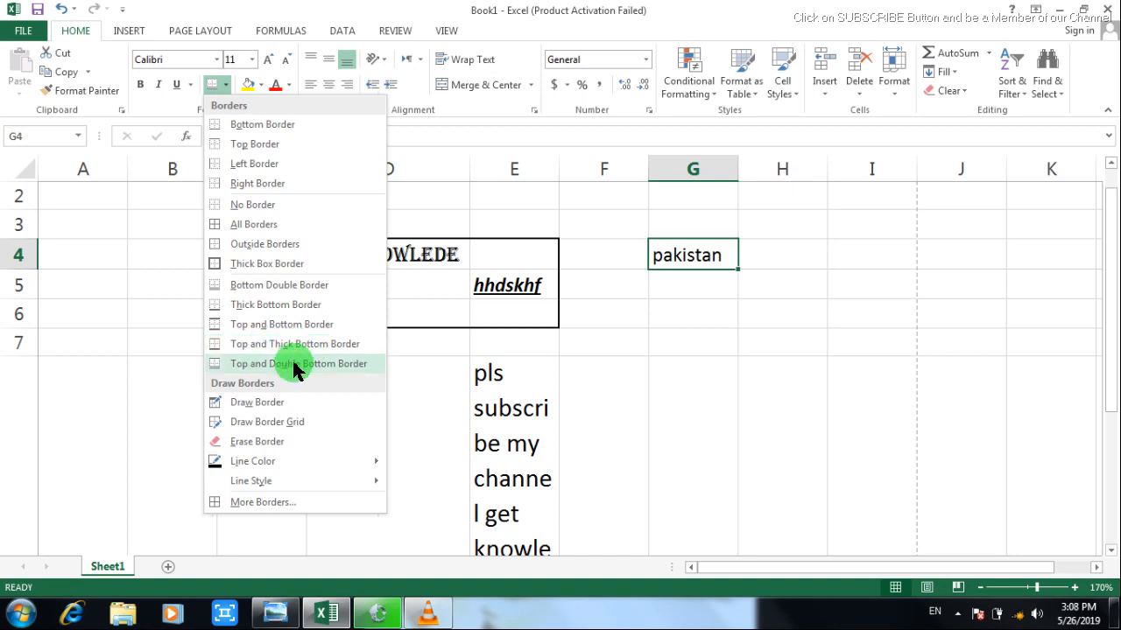
left_click(339, 364)
left_click(780, 317)
- Set the border line color to yellow and draw a border along the bottom edge of cell G4
left_click(703, 257)
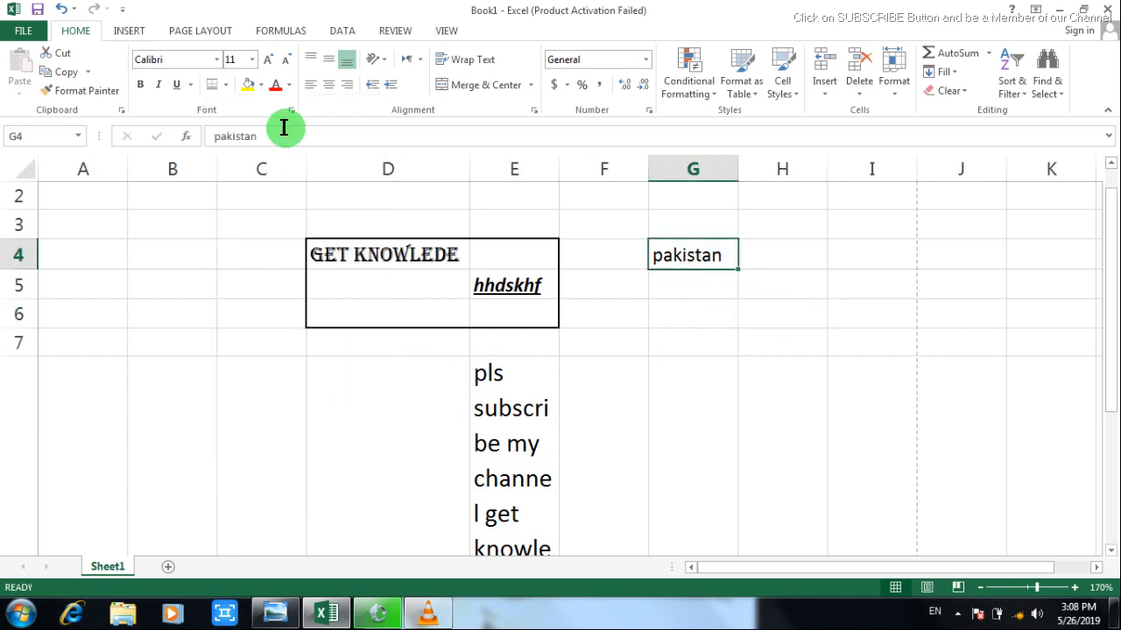
left_click(225, 86)
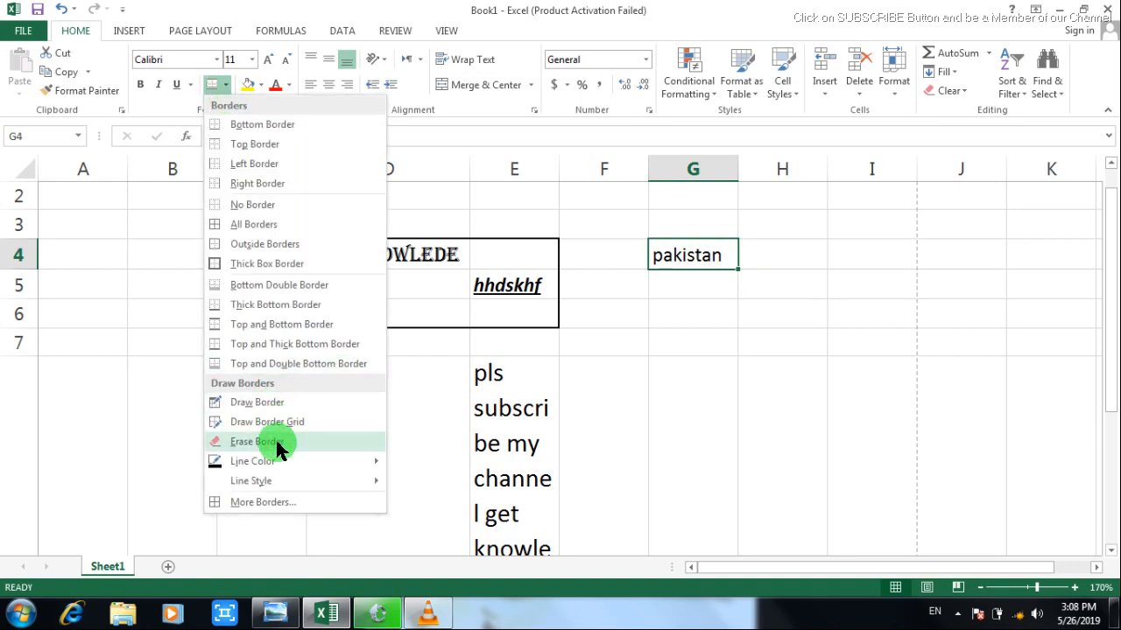
mouse_move(279, 471)
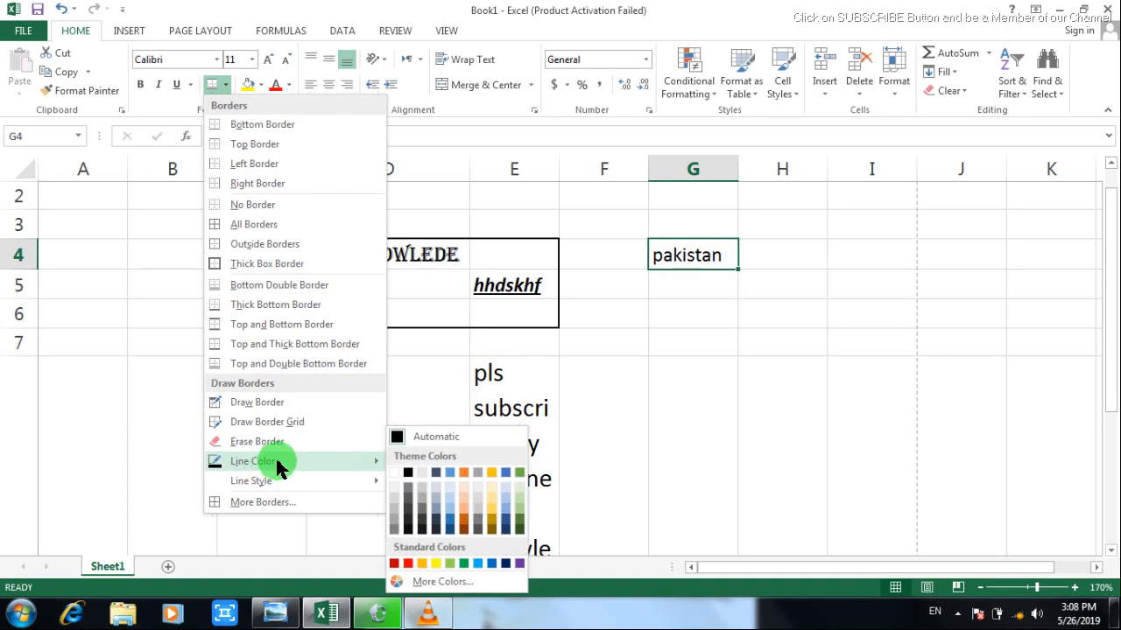
left_click(434, 565)
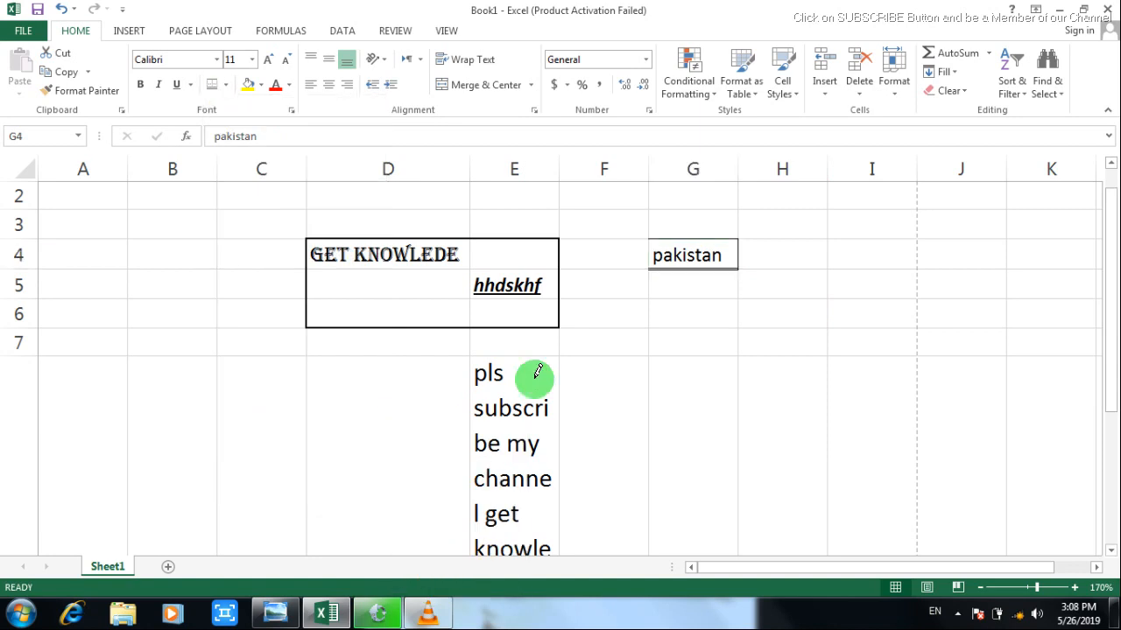
left_click(659, 272)
left_click(686, 85)
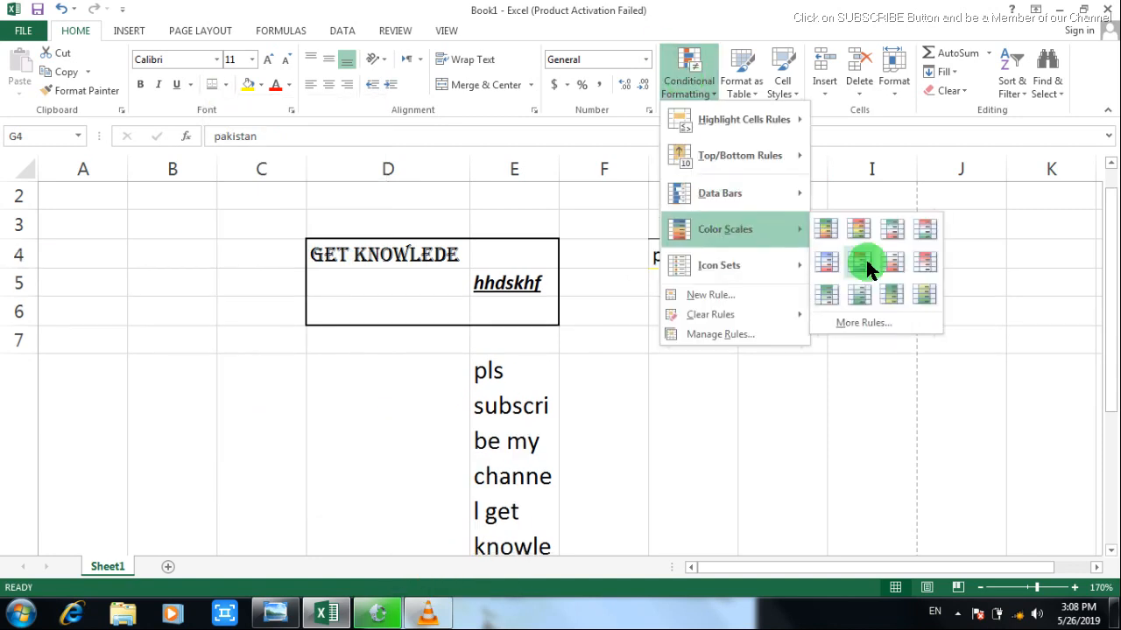
left_click(831, 357)
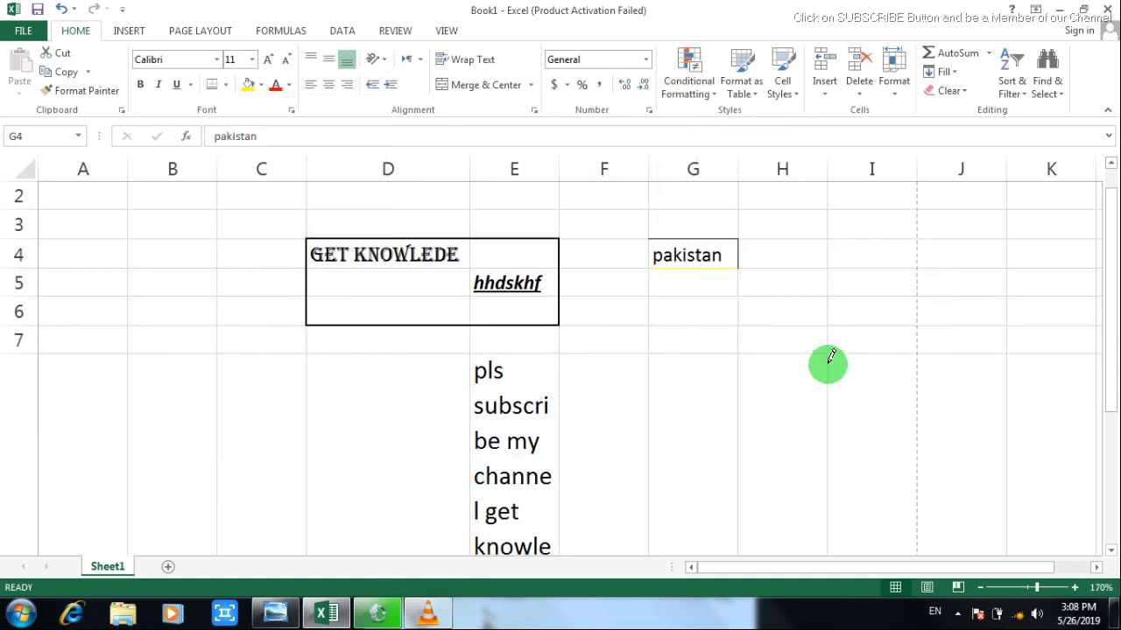
left_click(713, 259)
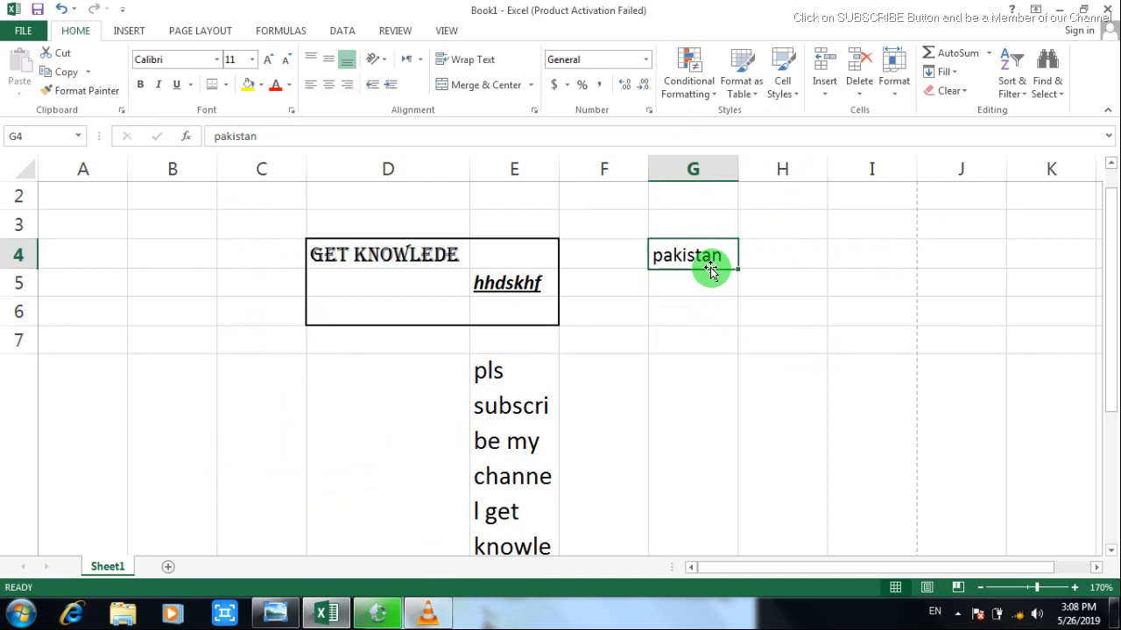
- Draw a yellow border along the right edge of cell E8 using Draw Border
left_click(225, 85)
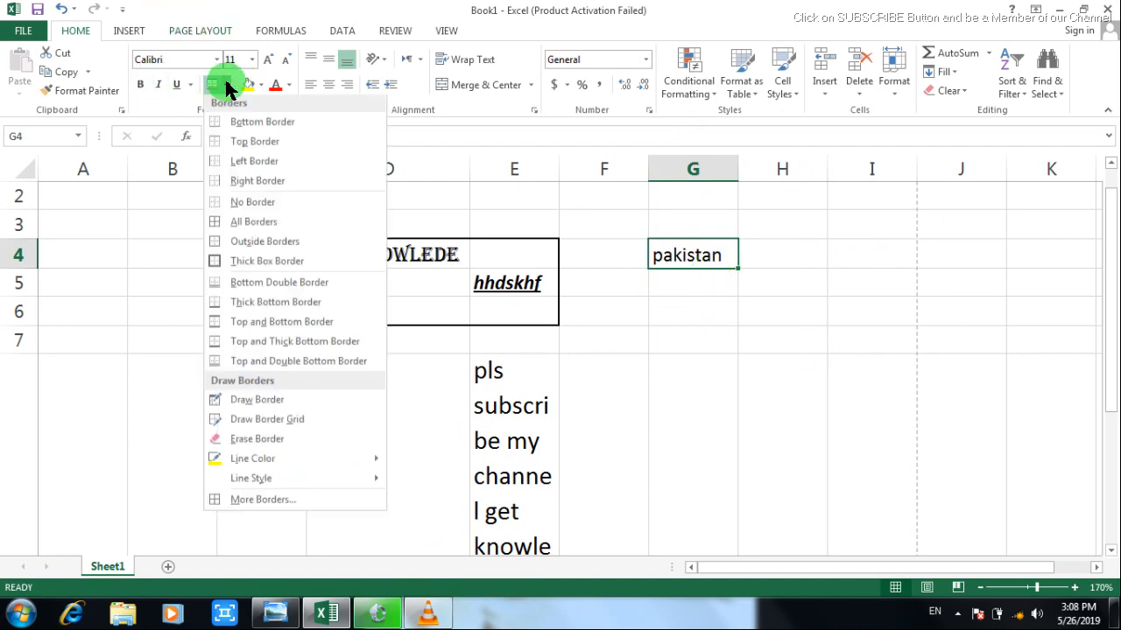
left_click(256, 400)
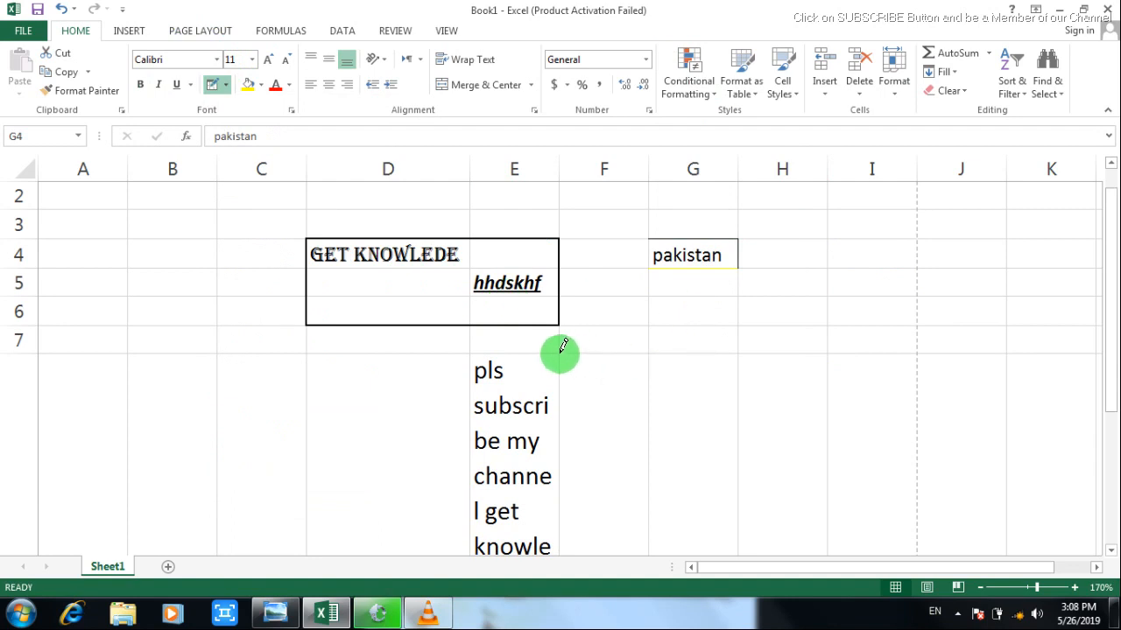
left_click_drag(563, 345, 561, 458)
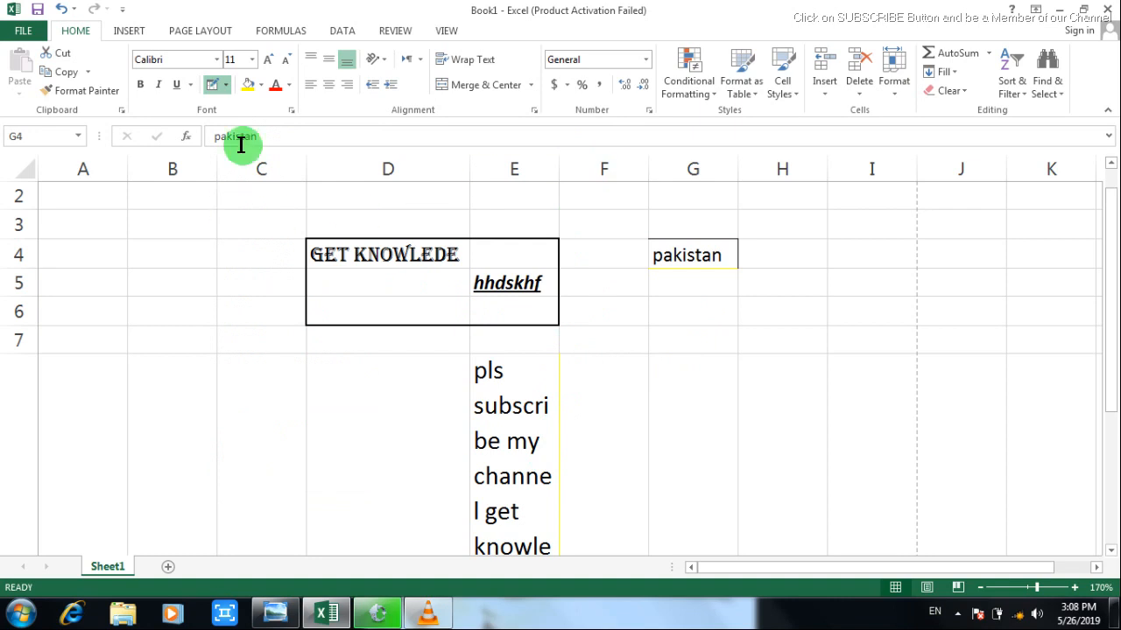
- Set the border line color to red and draw a border around all four sides of cell B3
left_click(261, 85)
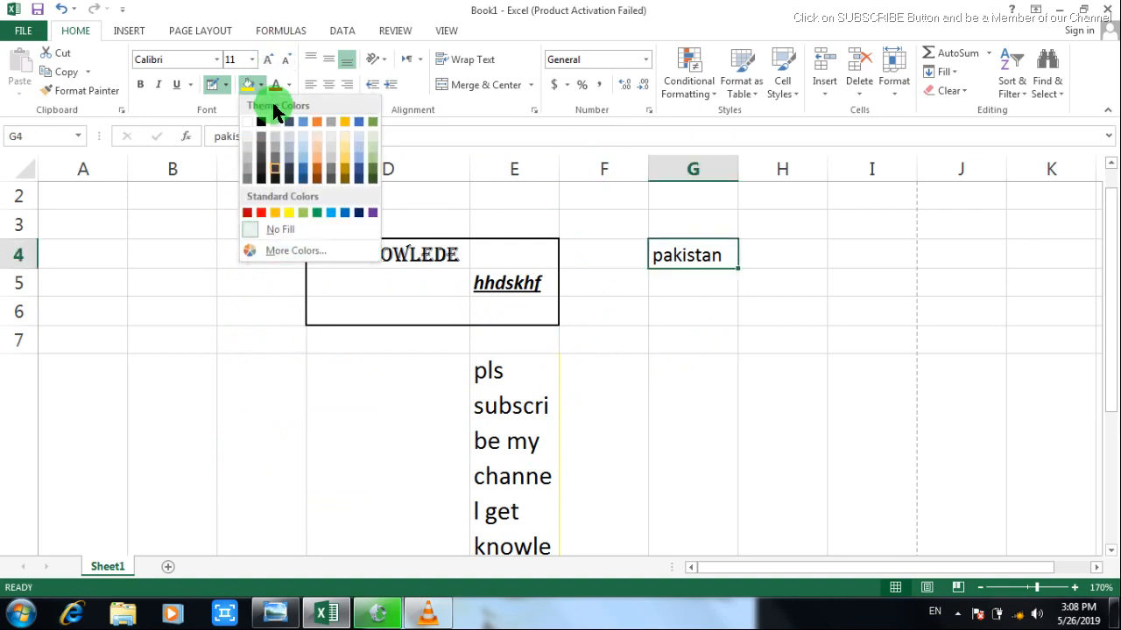
left_click(225, 84)
left_click(225, 84)
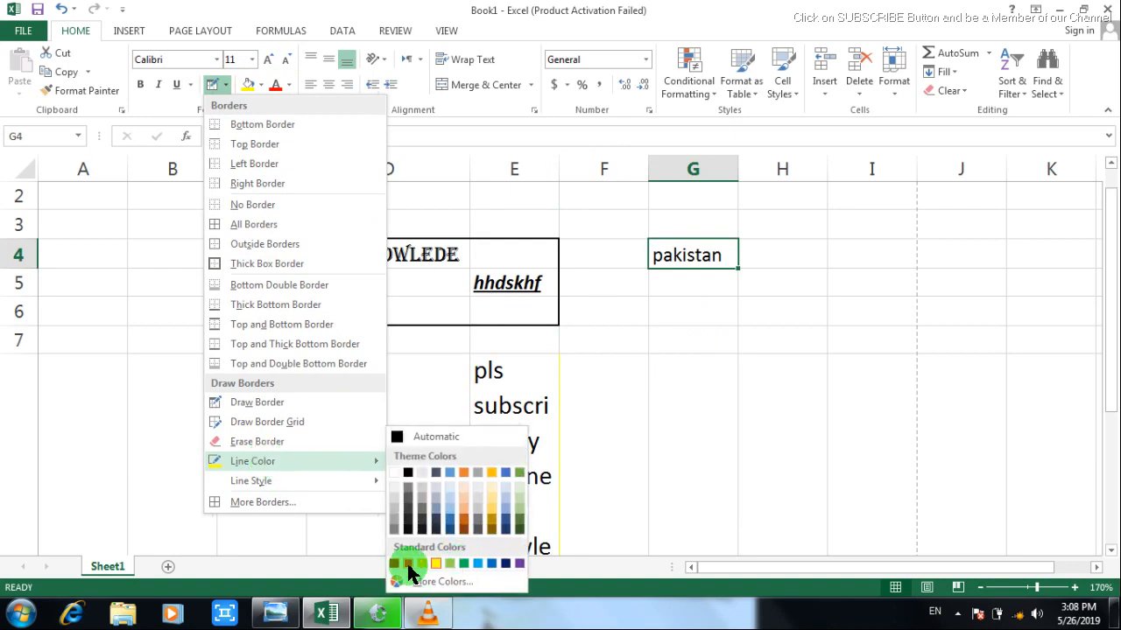
left_click(408, 565)
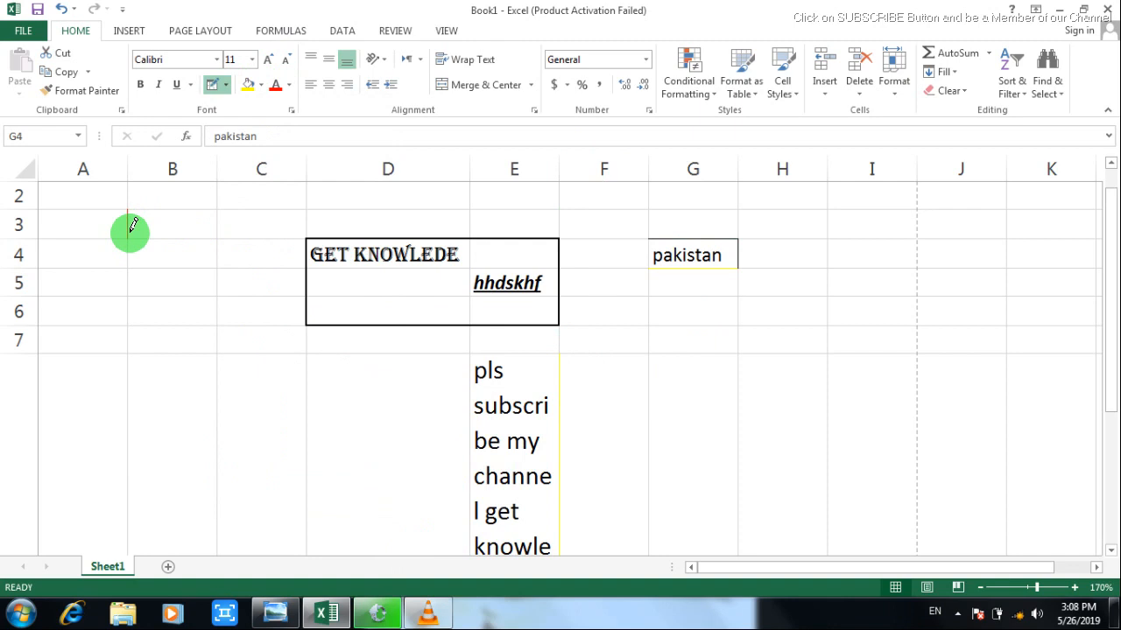
mouse_move(158, 201)
left_mouse_down()
mouse_move(218, 212)
mouse_move(218, 233)
mouse_move(199, 229)
left_mouse_up()
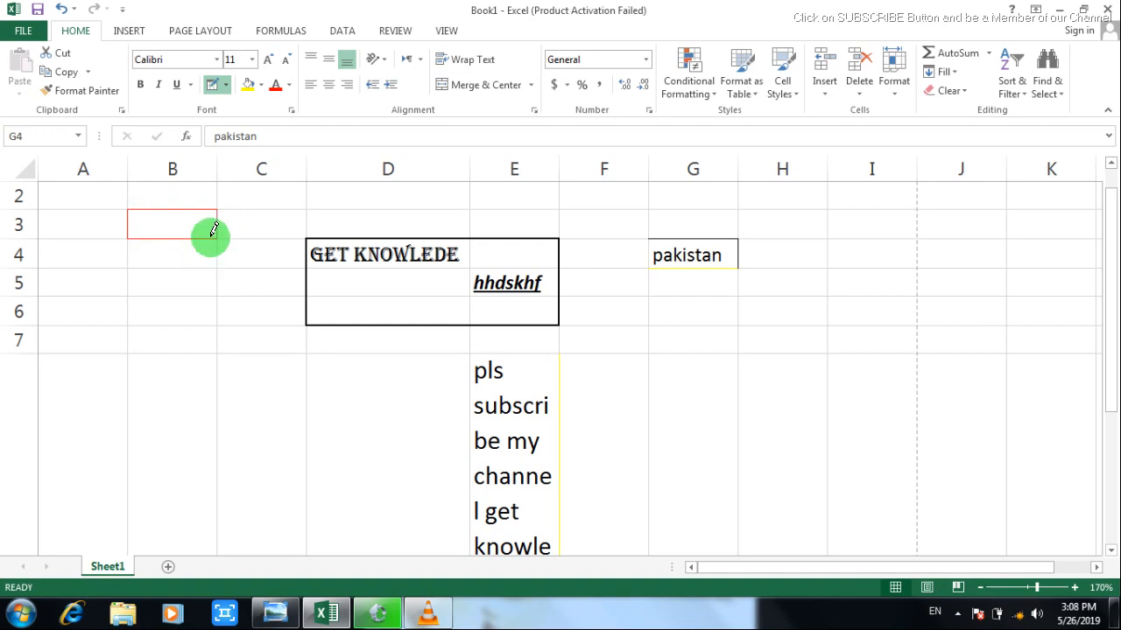
- Draw red borders on all four sides of cell B6 using Draw Border Grid, leaving the drawing mode when done
left_click(226, 85)
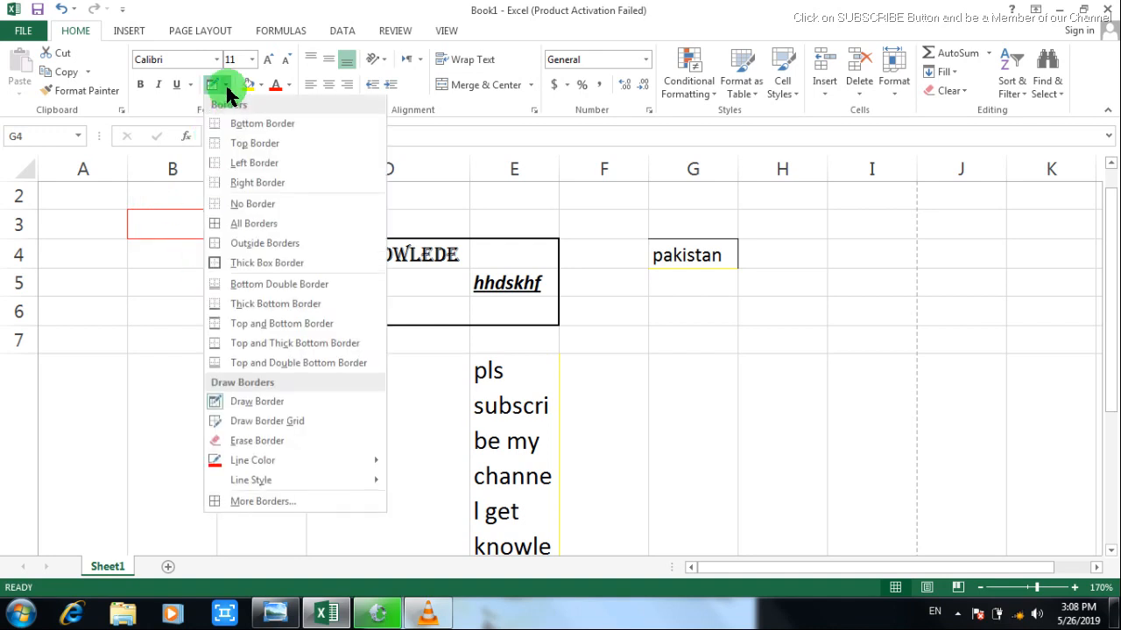
left_click(254, 425)
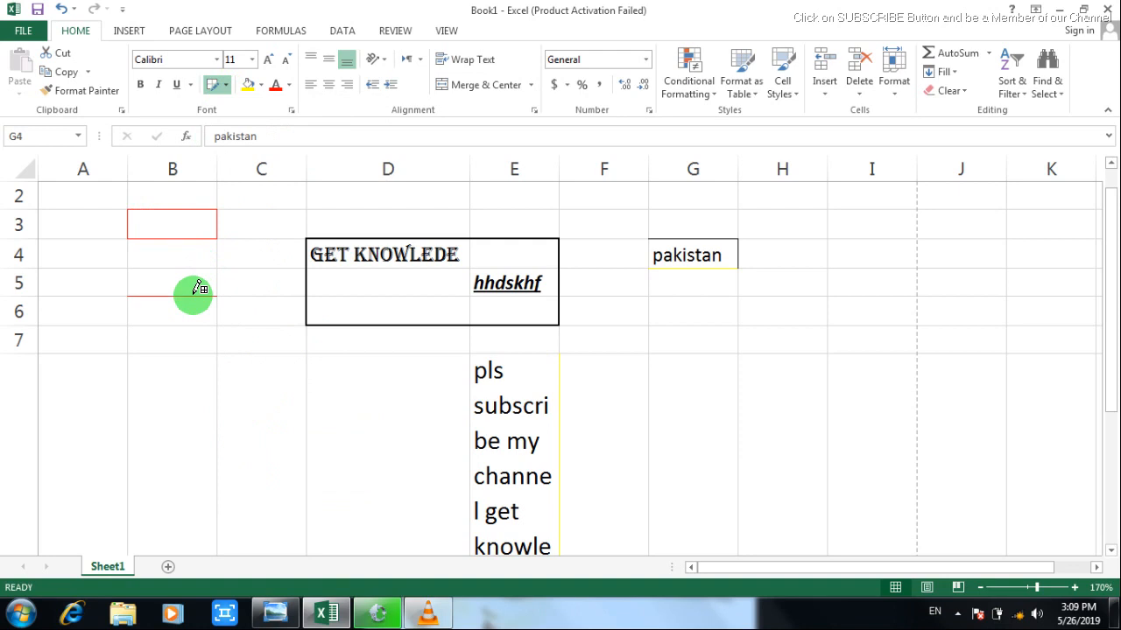
left_click(217, 309)
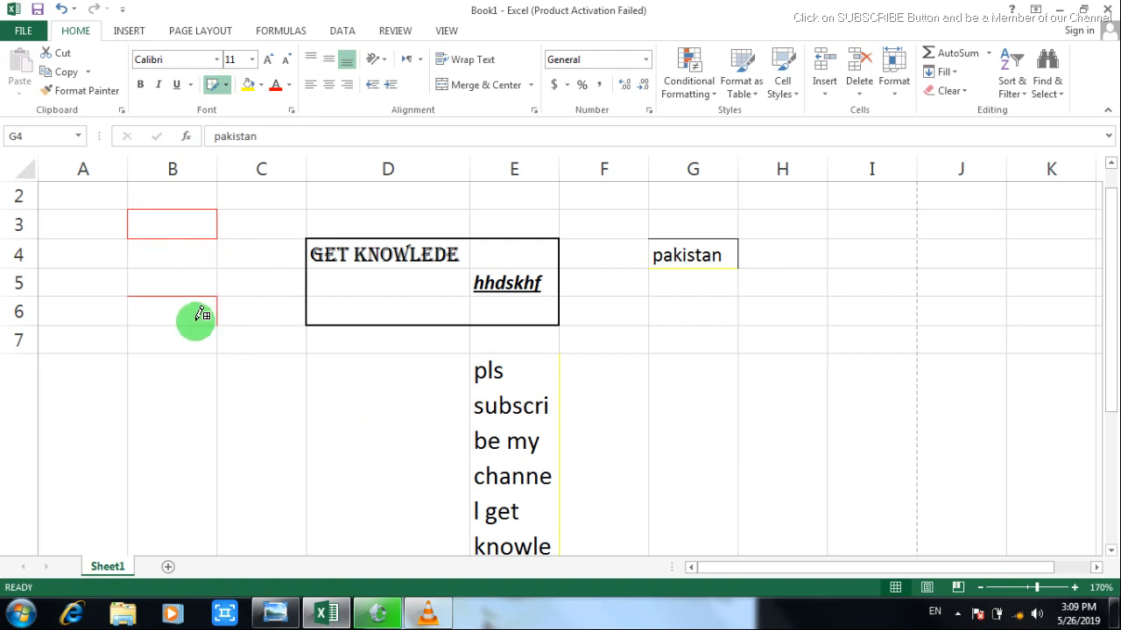
left_click(129, 301)
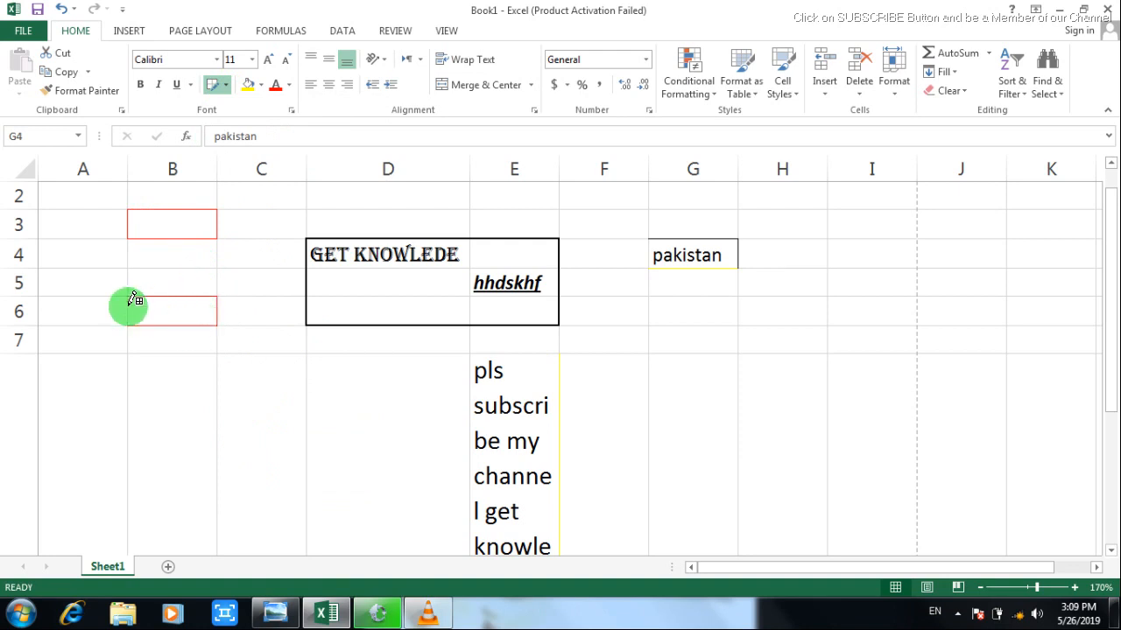
left_click(215, 85)
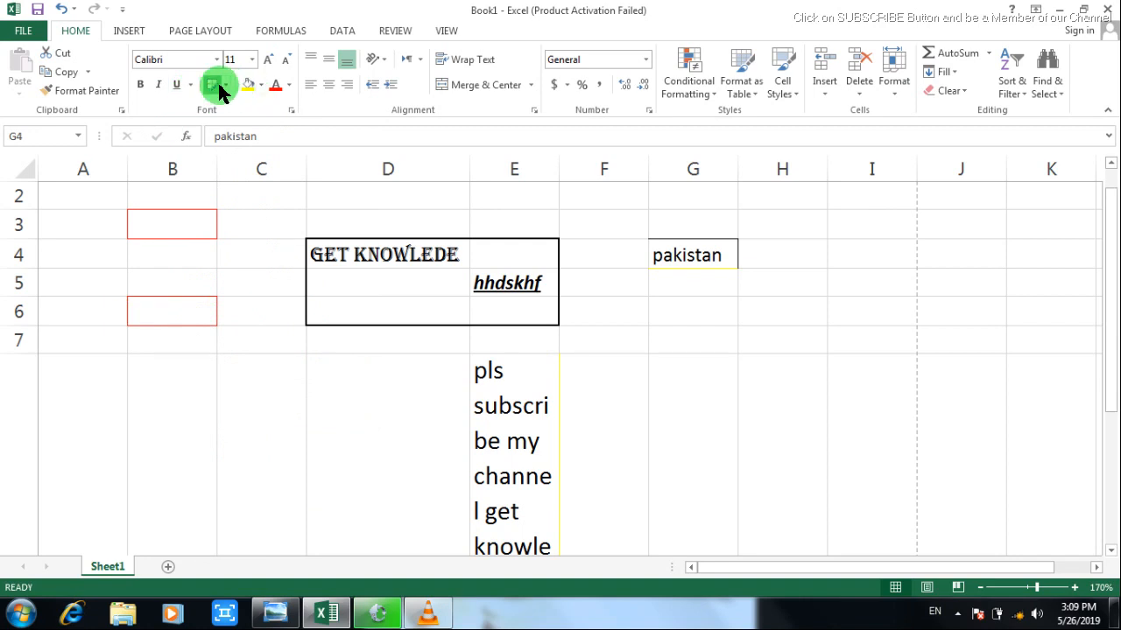
left_click(225, 85)
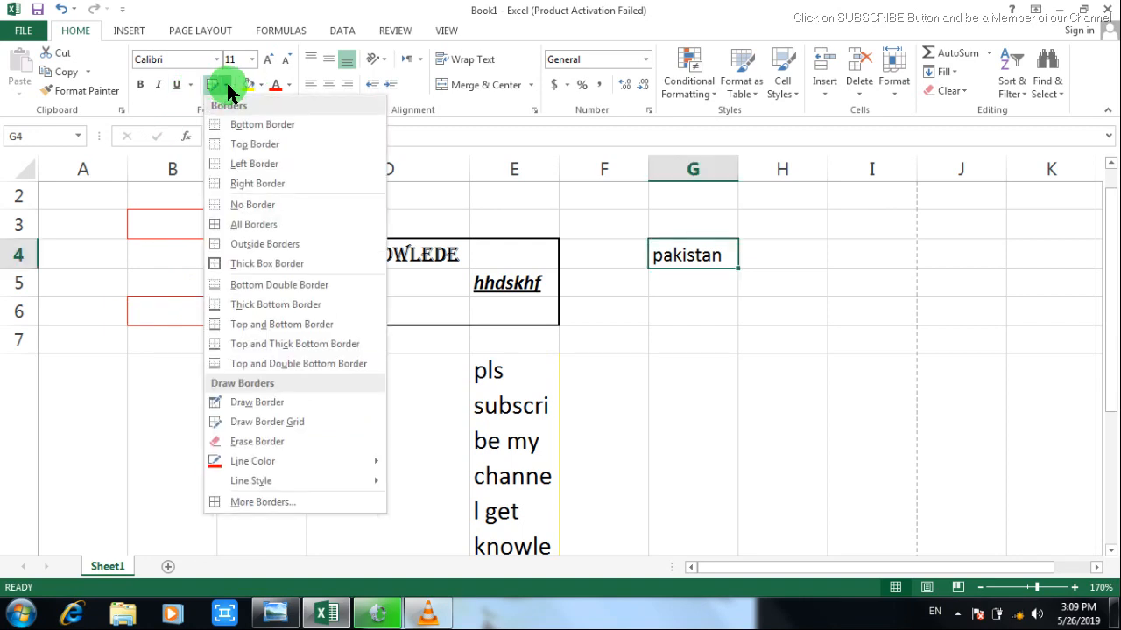
left_click(267, 491)
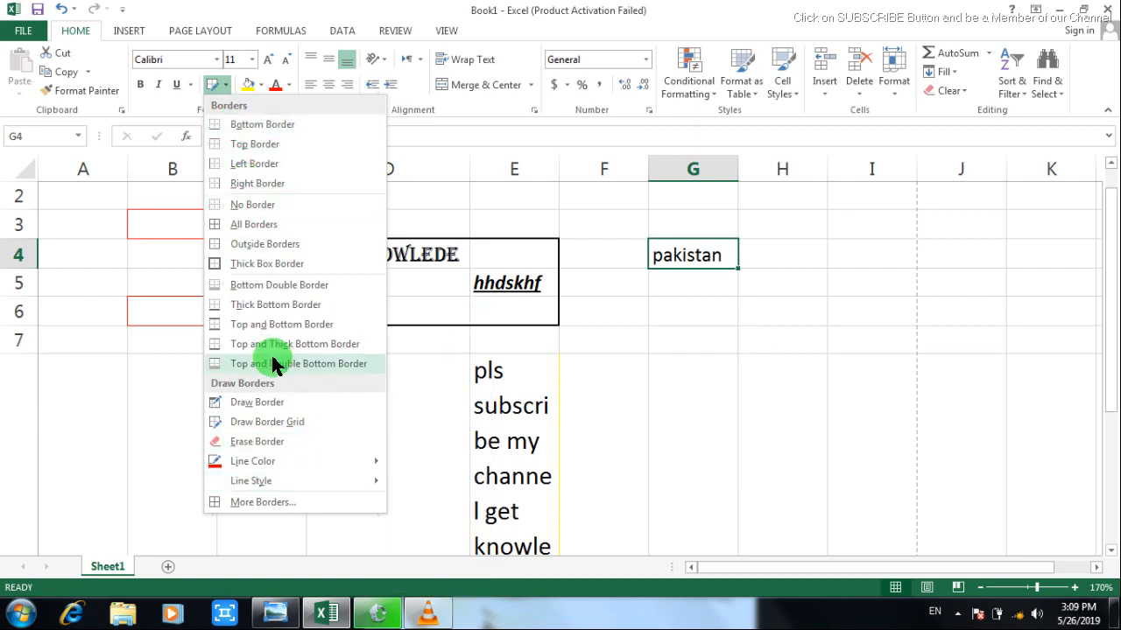
left_click(174, 298)
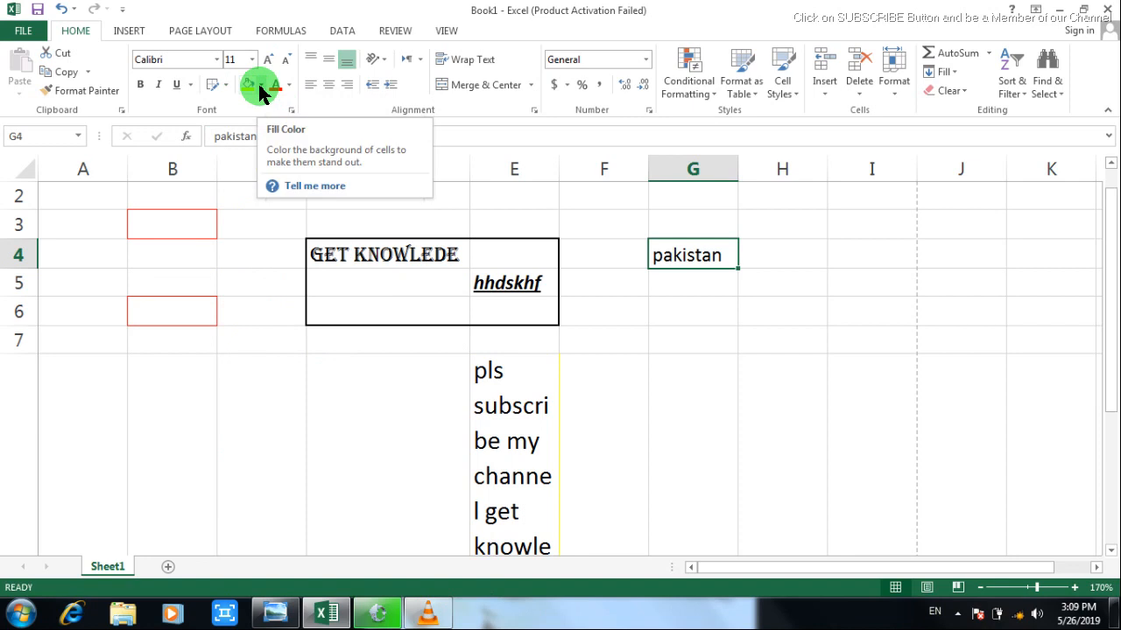
left_click(290, 330)
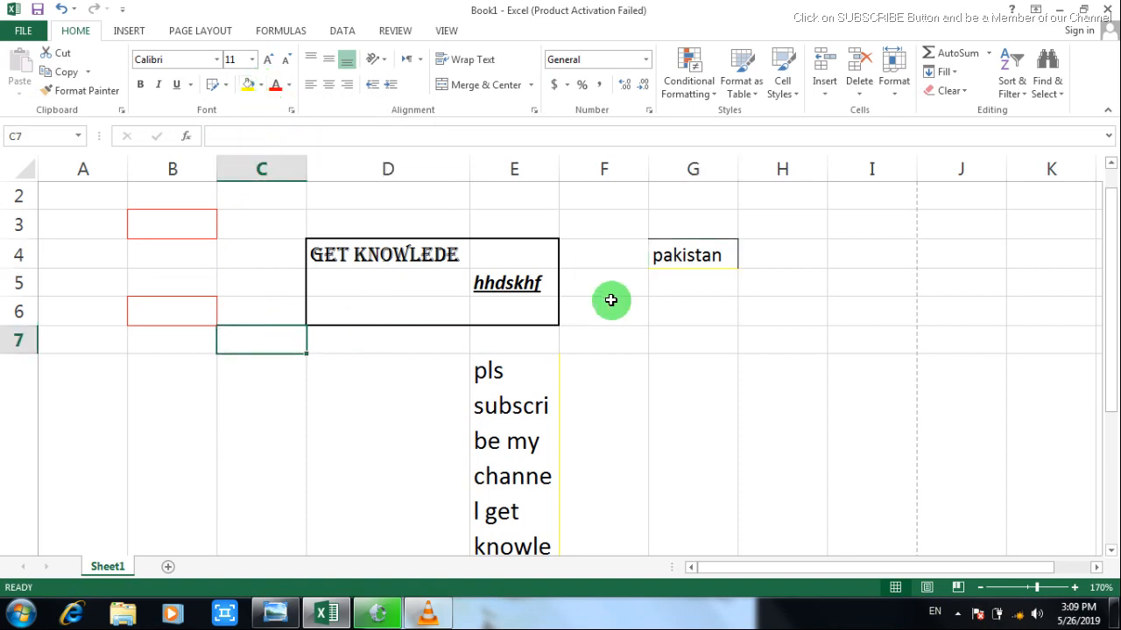
left_click(595, 196)
left_click(361, 191)
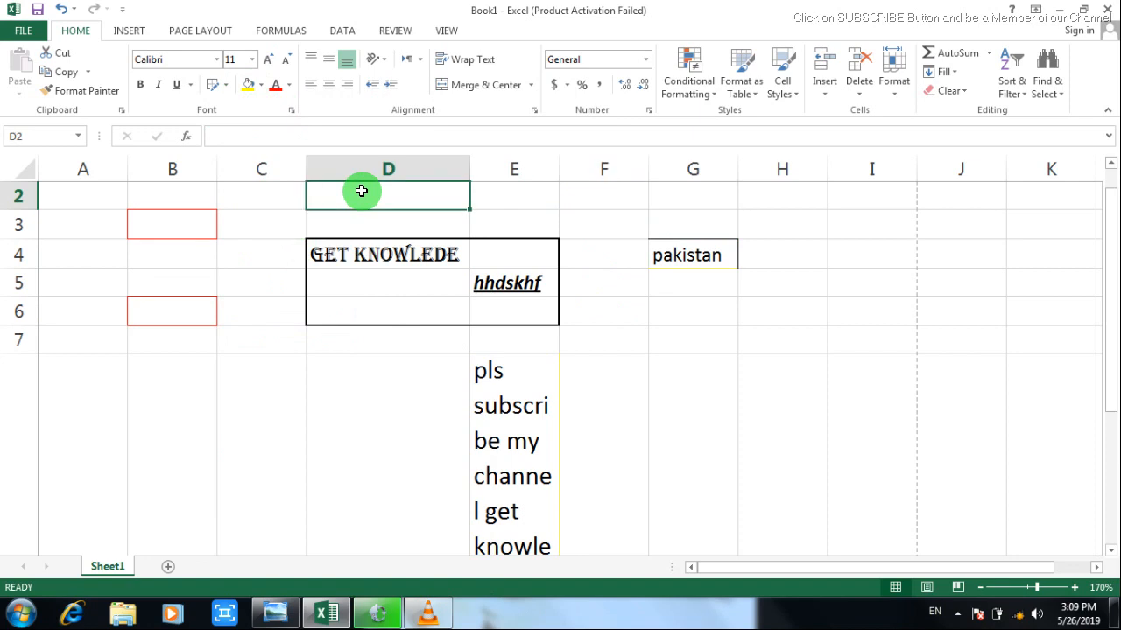
- Fill cell D4, containing the Get Knowlede text, with light green
left_click(376, 275)
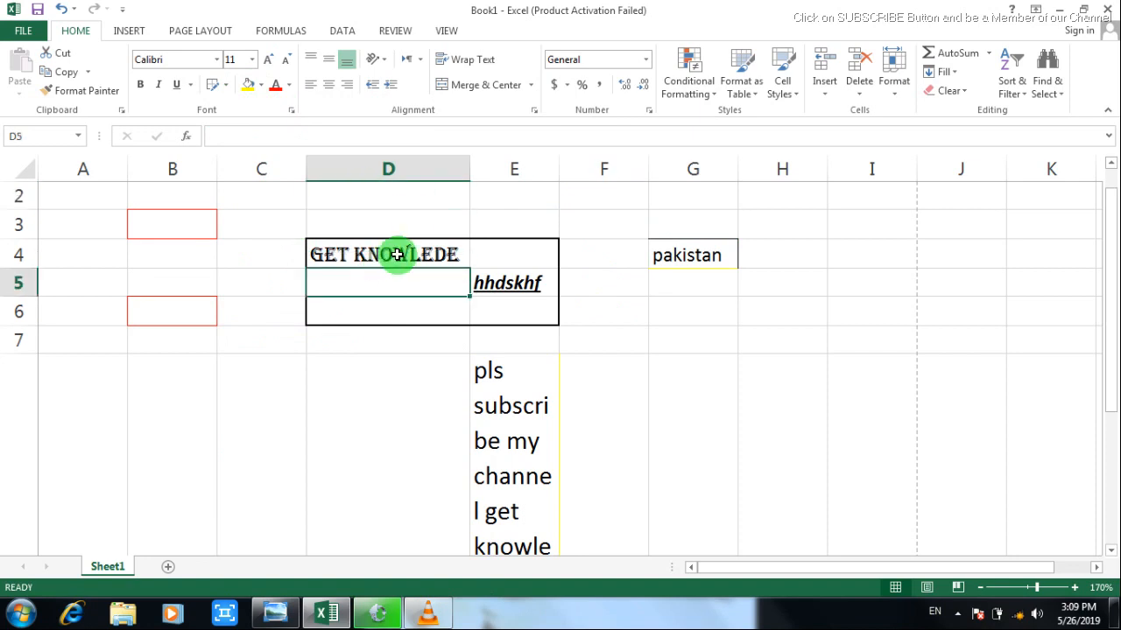
left_click(397, 254)
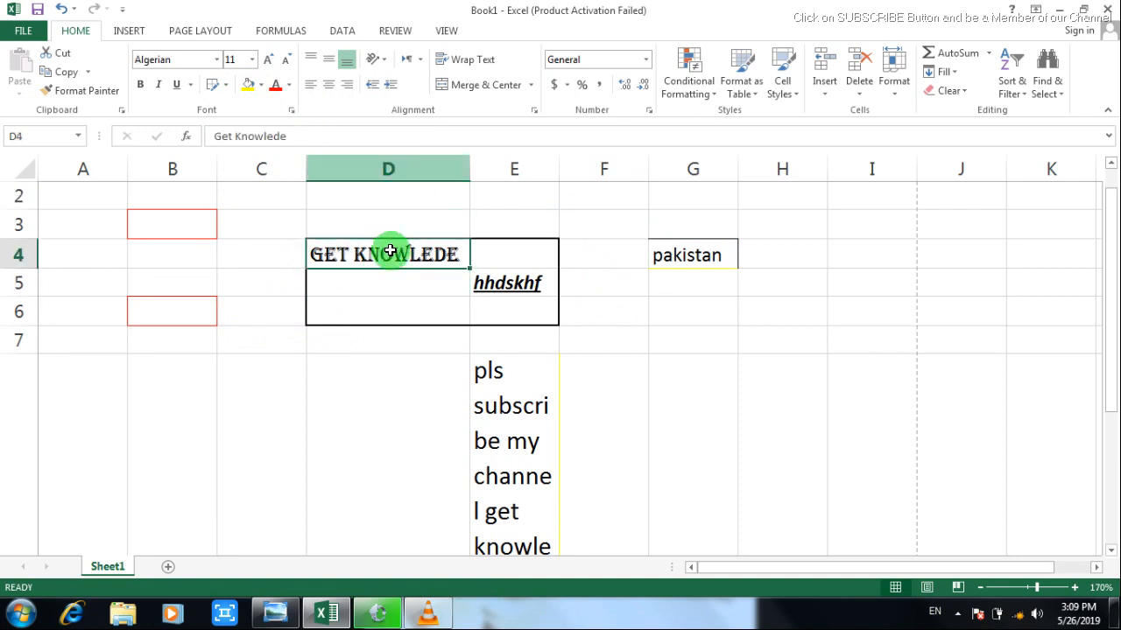
left_click(264, 89)
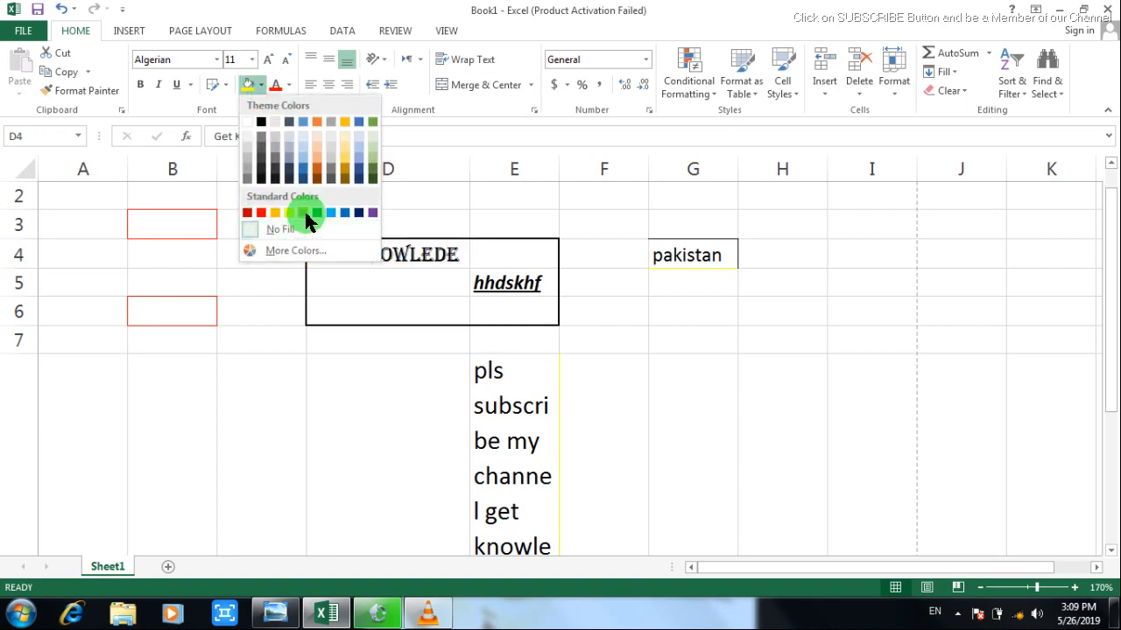
left_click(300, 218)
left_click(388, 302)
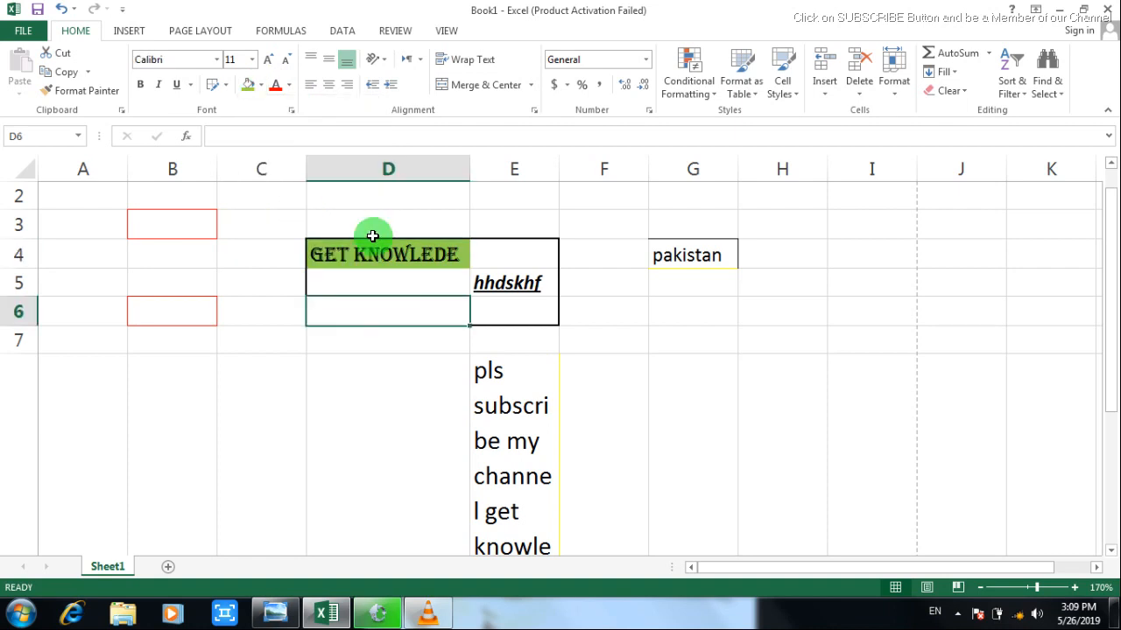
- Fill the tall empty cell C8 with standard purple
left_click(250, 430)
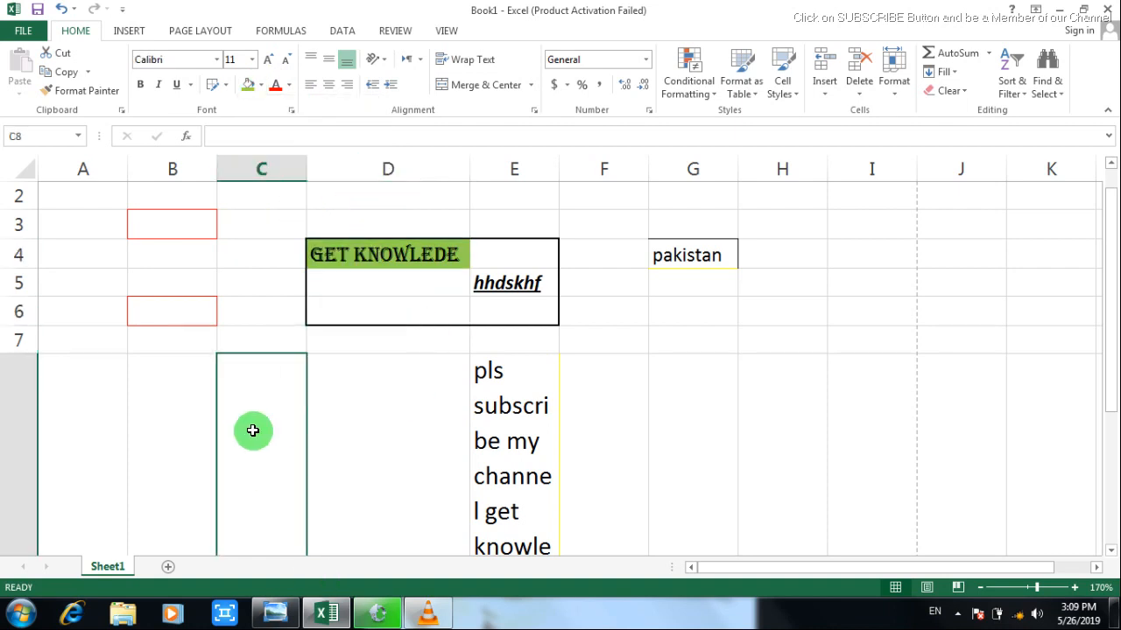
left_click(260, 86)
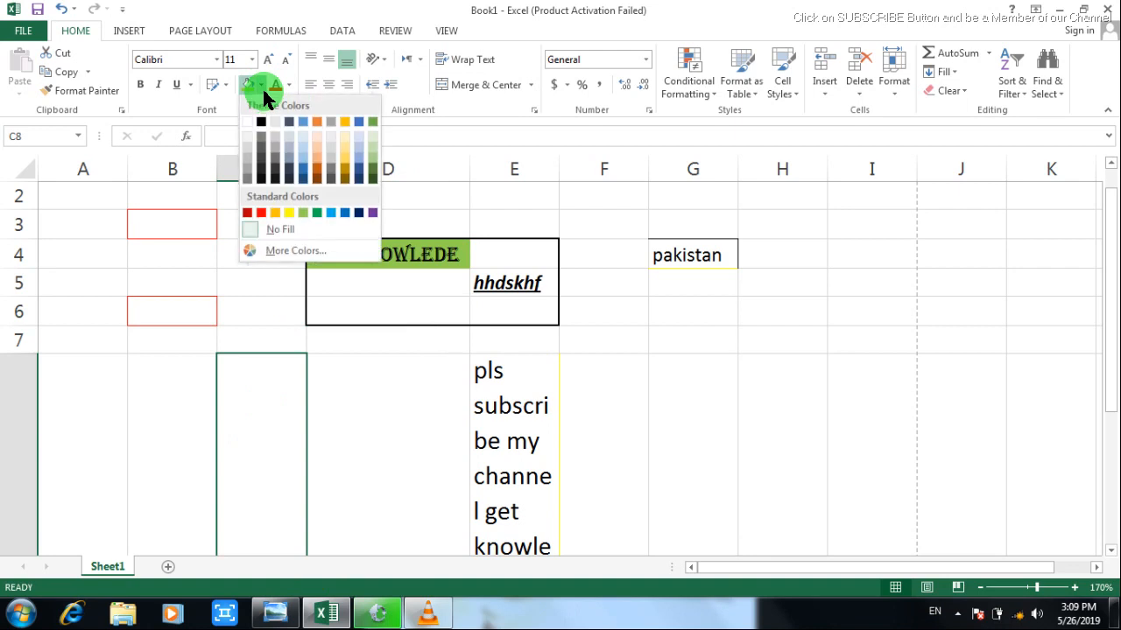
left_click(372, 213)
scroll(445, 363, "down", 1)
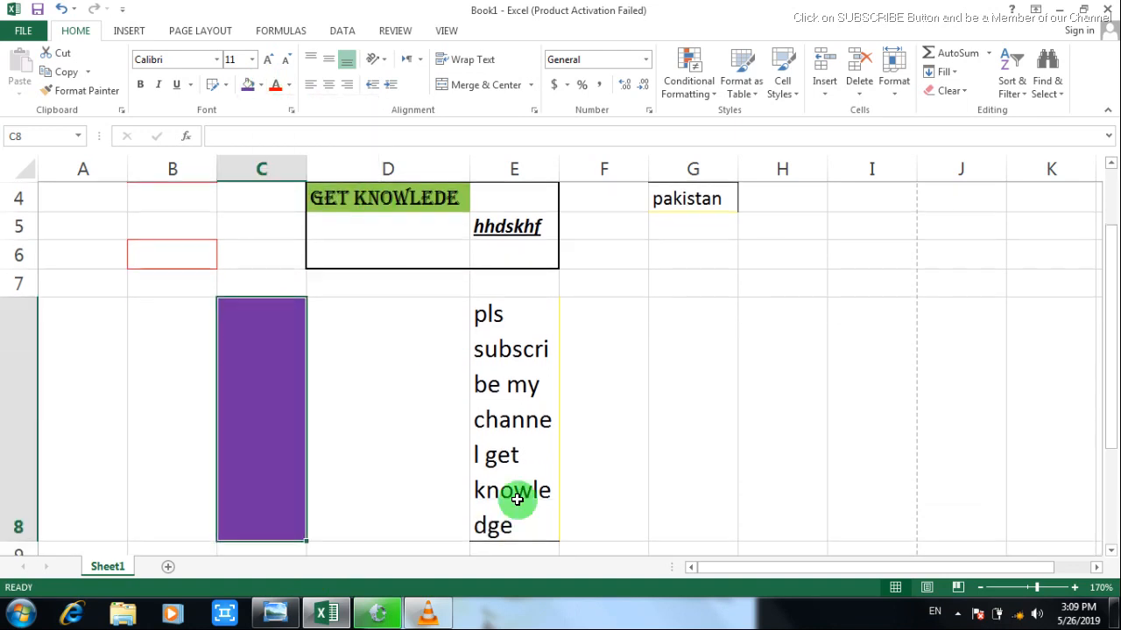
left_click(981, 588)
left_click(981, 589)
left_click(980, 588)
left_click(981, 588)
left_click(981, 589)
left_click(981, 589)
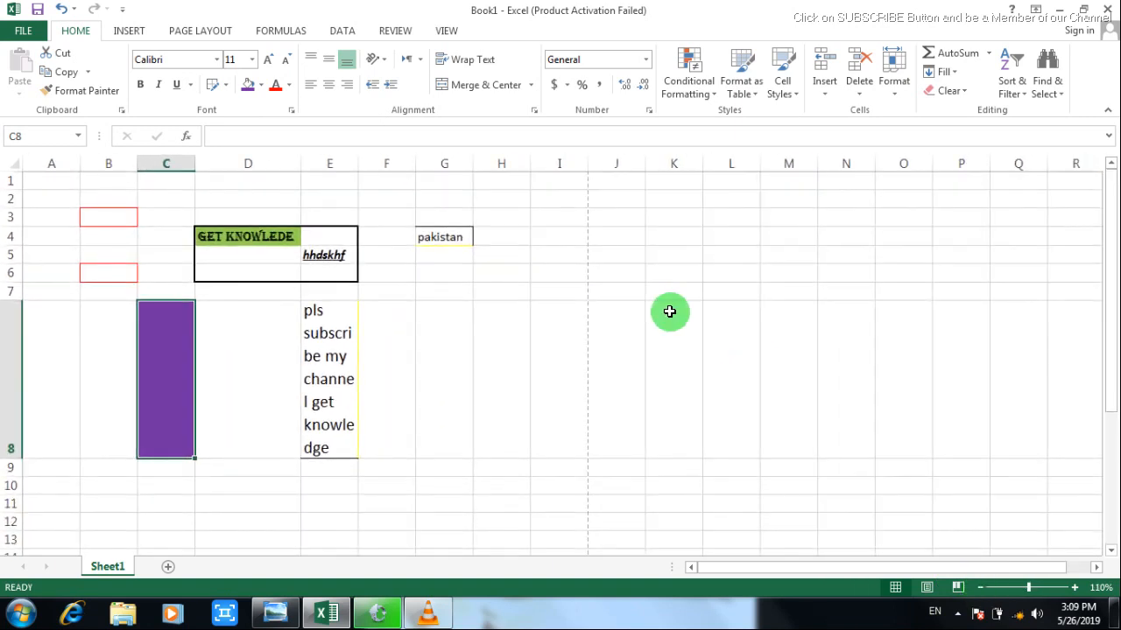
left_click(1076, 589)
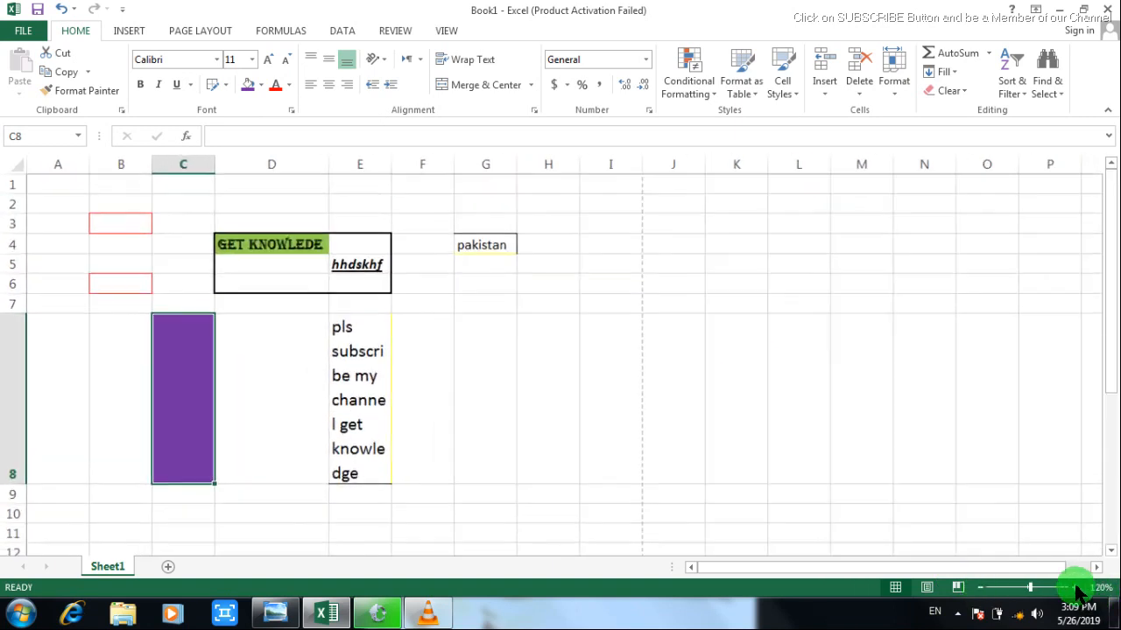
left_click(492, 246)
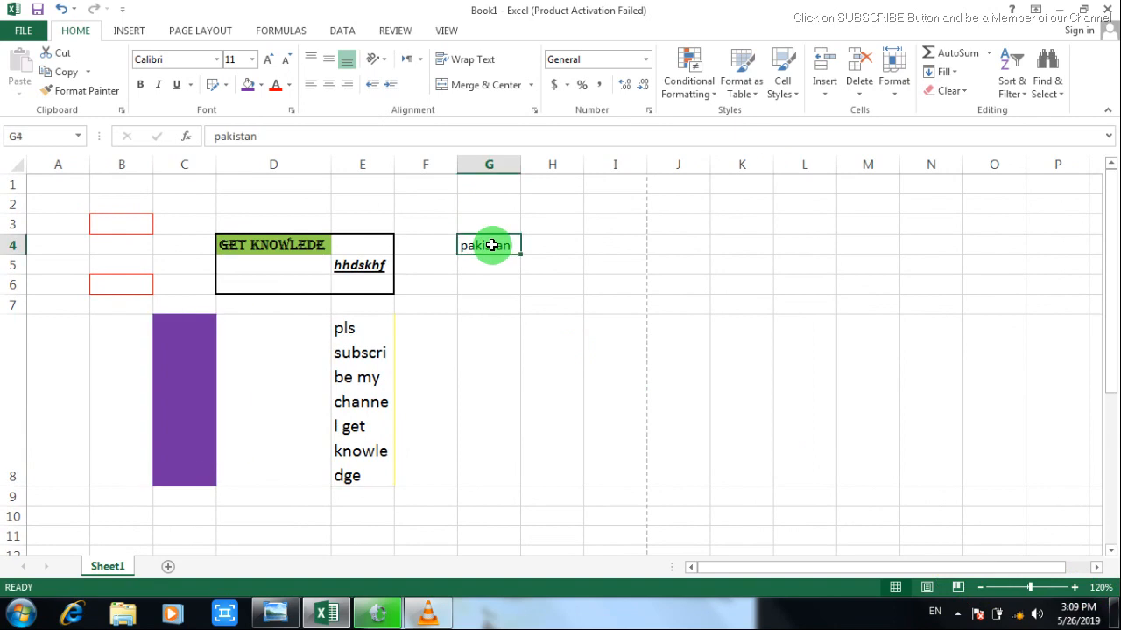
left_click(259, 85)
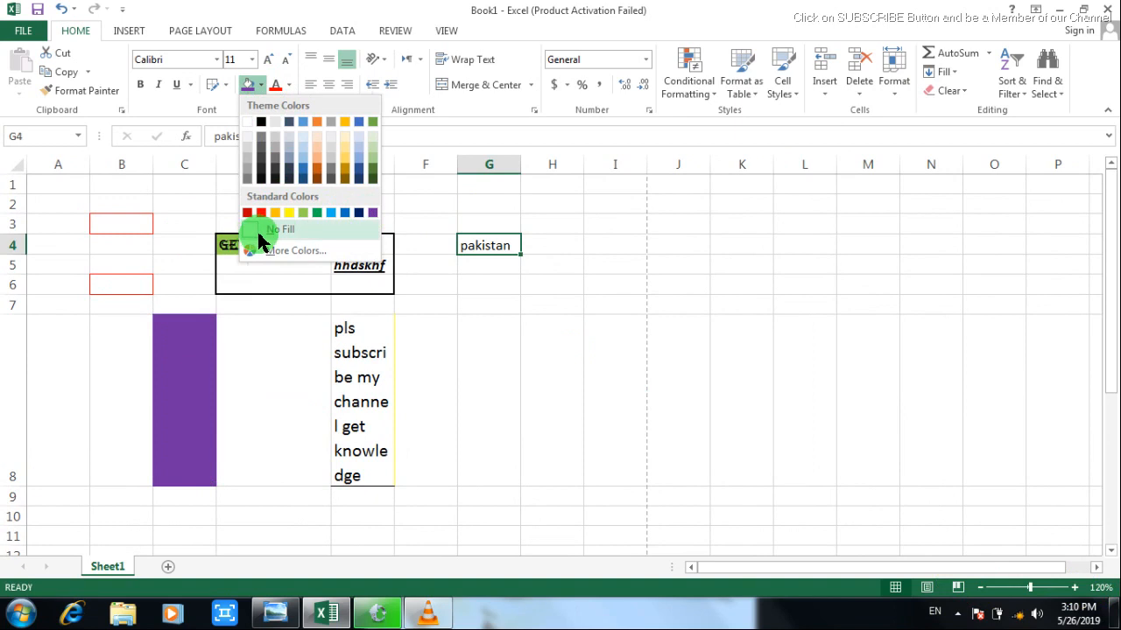
left_click(225, 352)
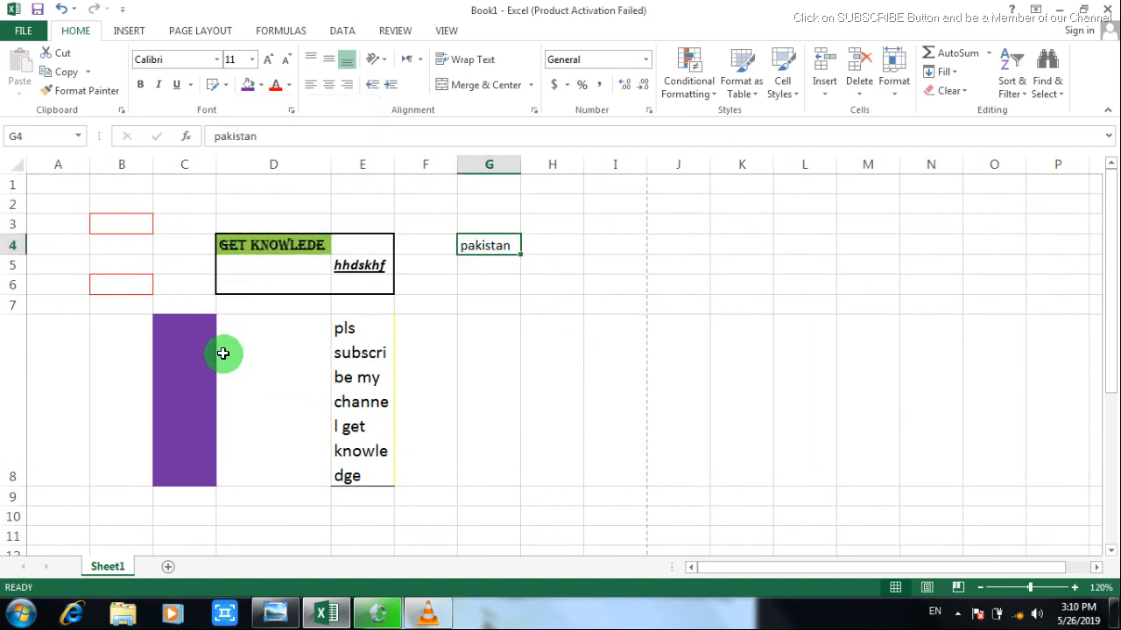
- Remove the background color from cell C8 by setting it to No Fill
left_click(197, 368)
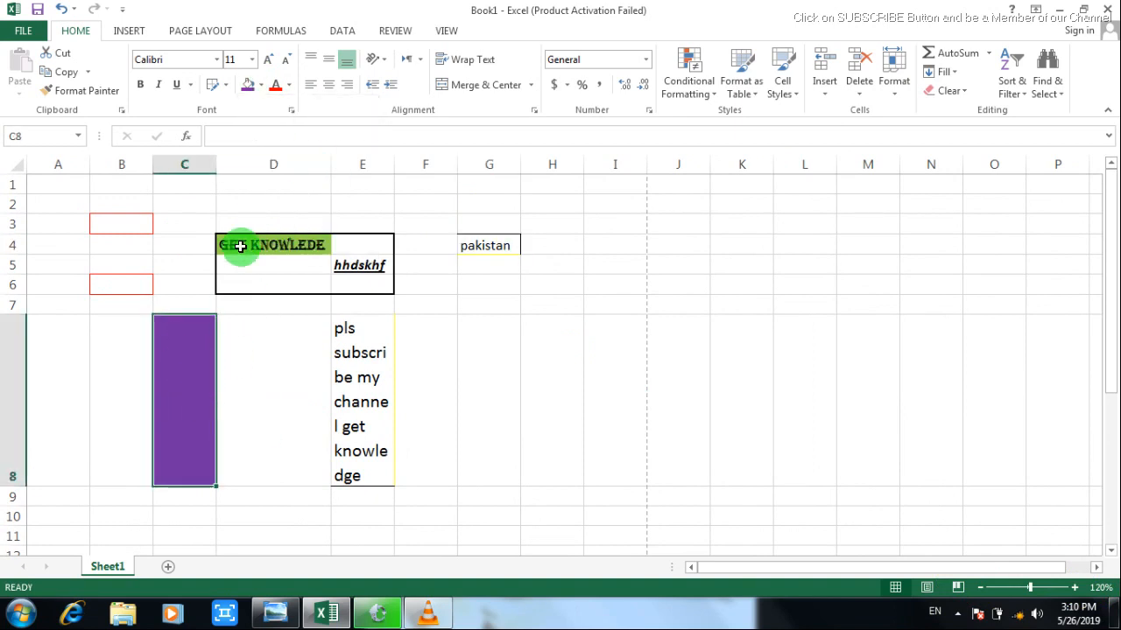
left_click(262, 91)
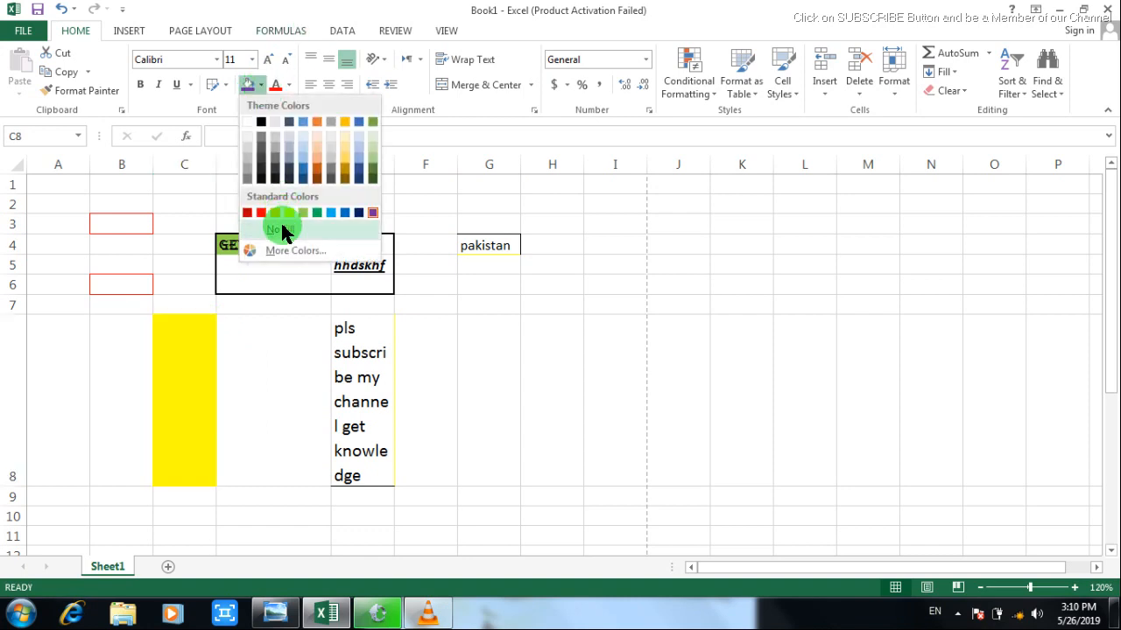
left_click(283, 225)
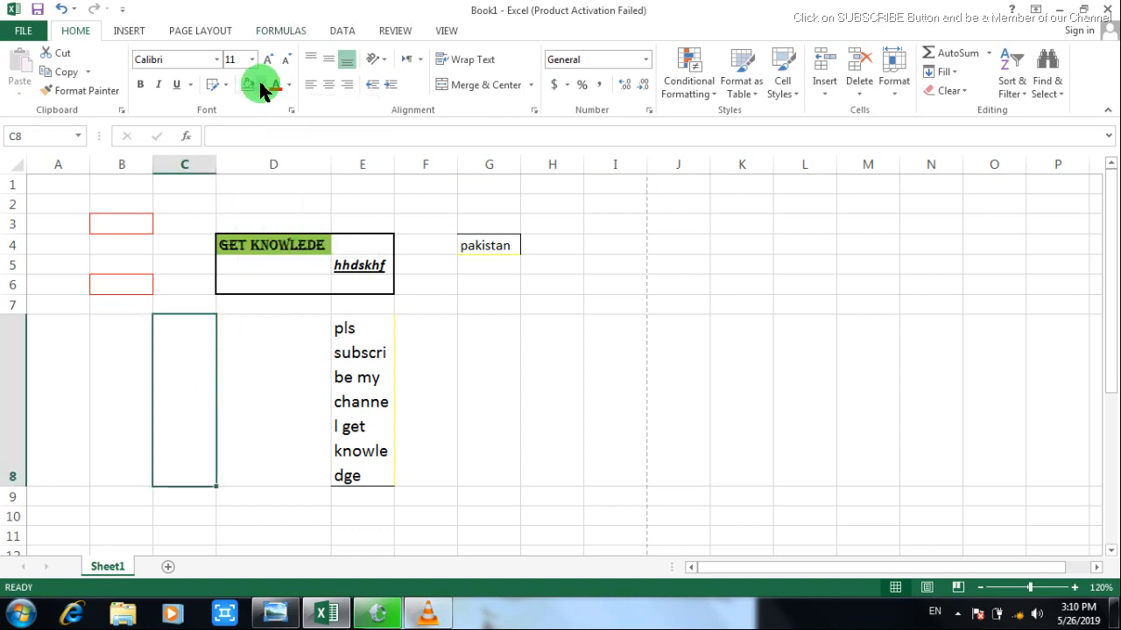
left_click(260, 88)
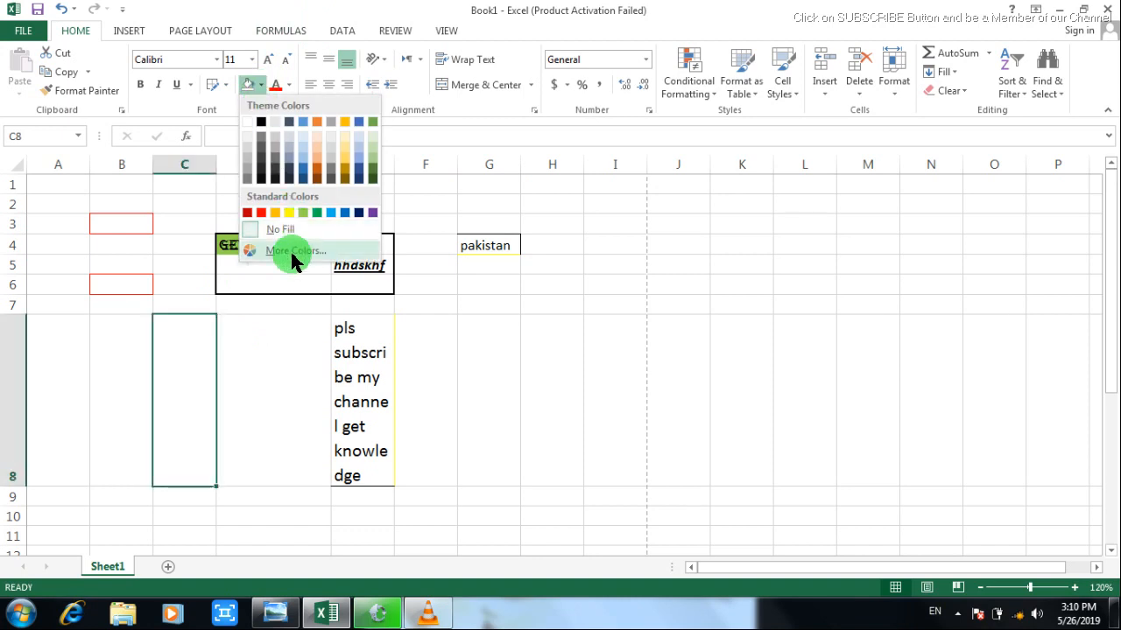
left_click(280, 294)
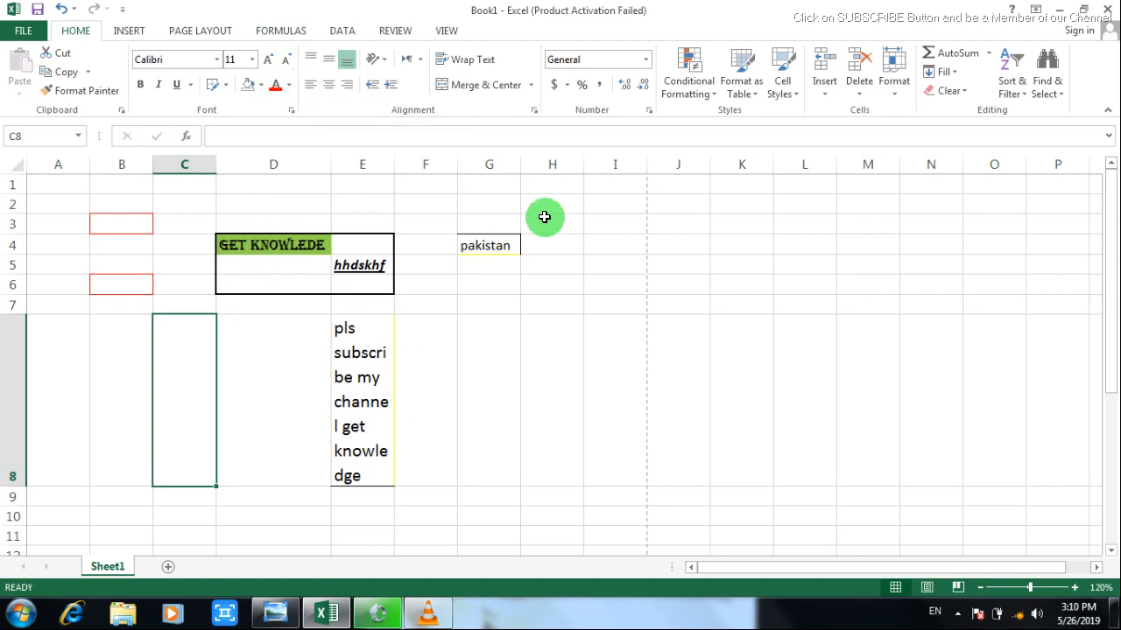
- Change the font color of the pakistan text in cell G4 to blue
left_click(492, 248)
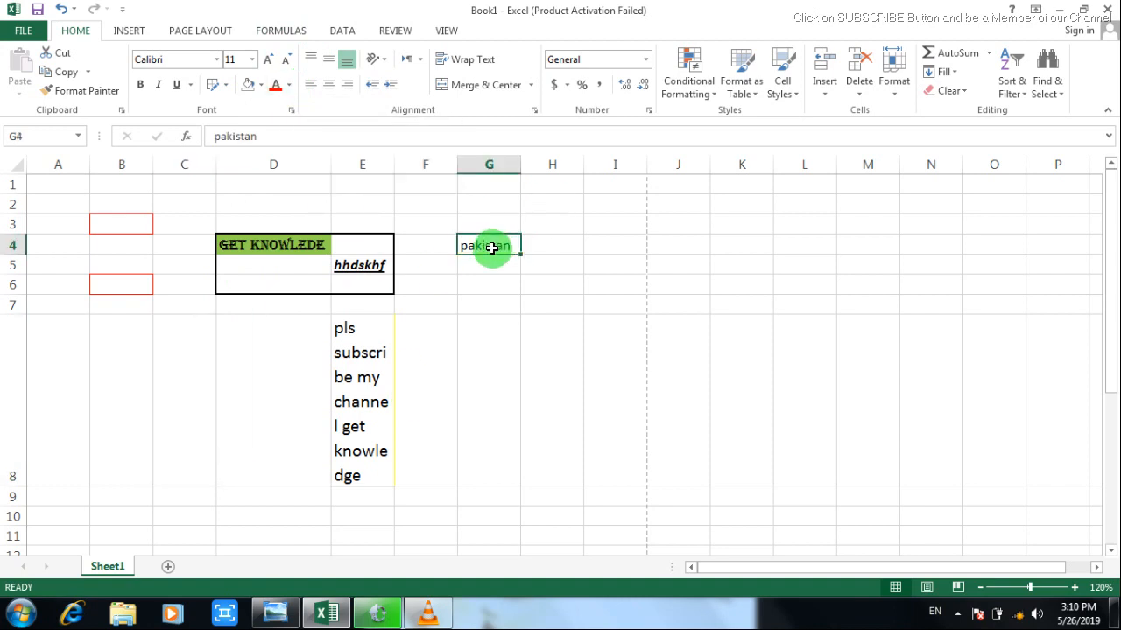
left_click(290, 86)
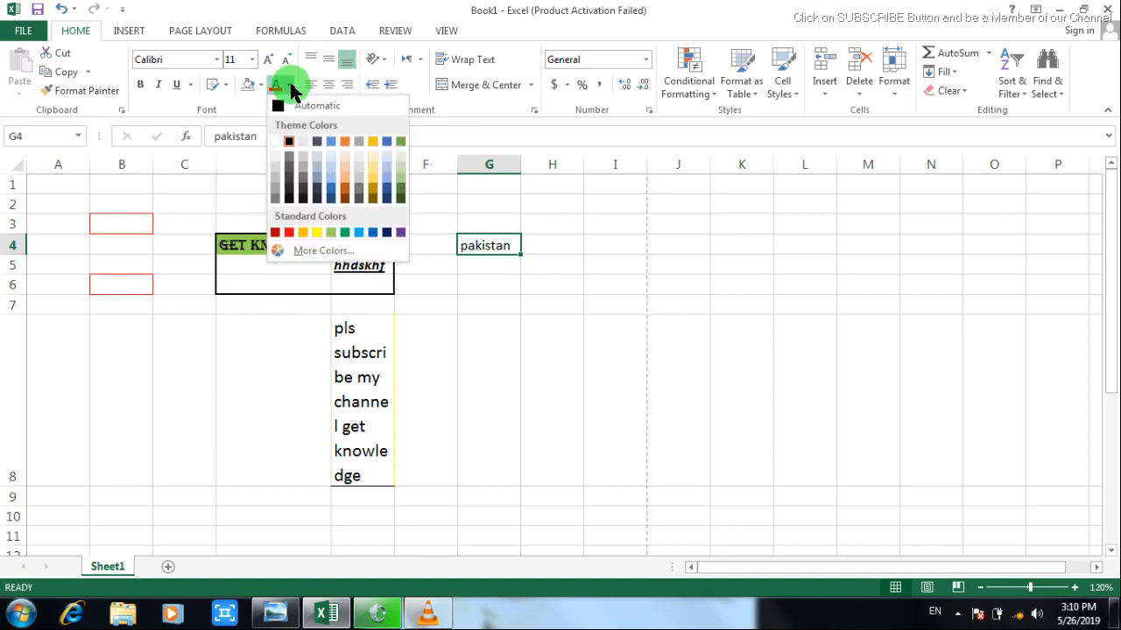
left_click(367, 227)
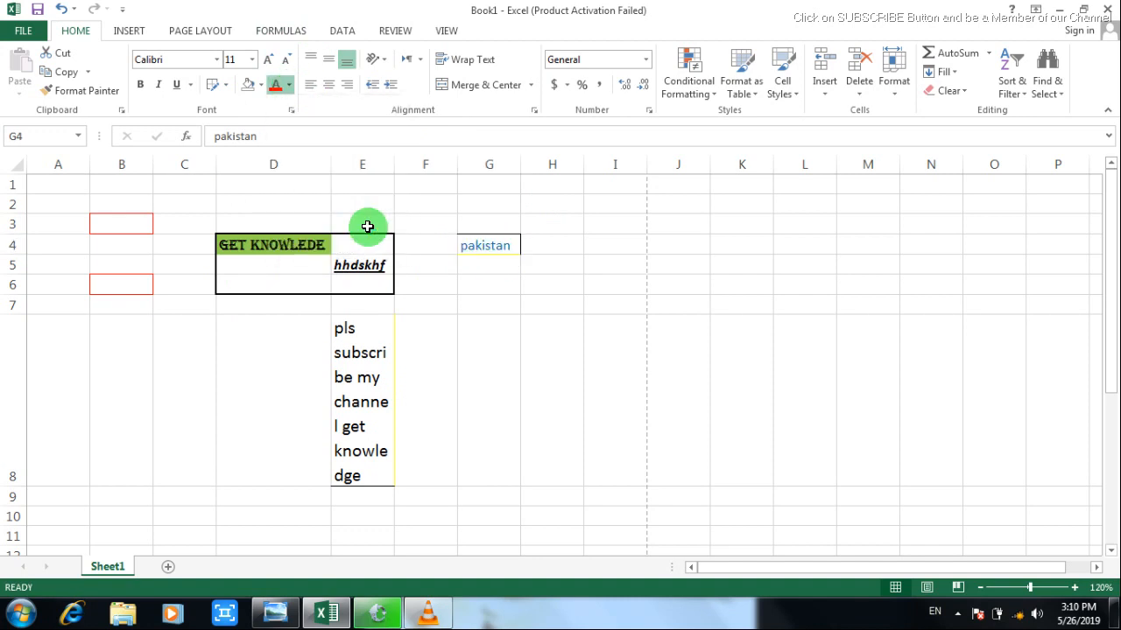
left_click(1076, 587)
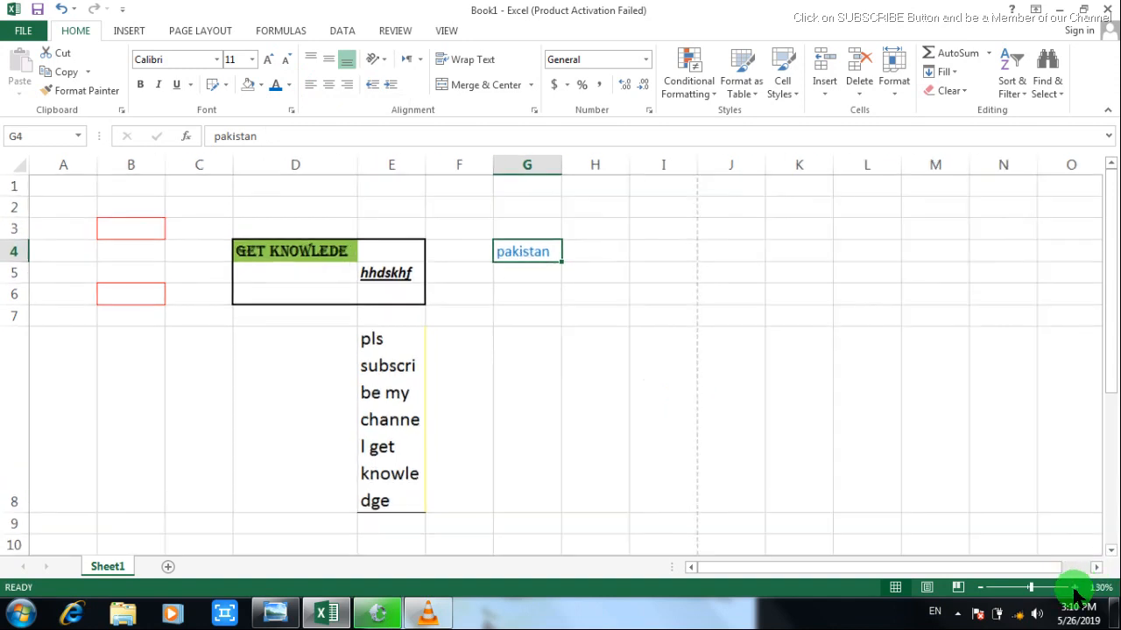
- Change the font color of the Get Knowlede text in cell D4 to standard red
left_click(1075, 588)
left_click(312, 265)
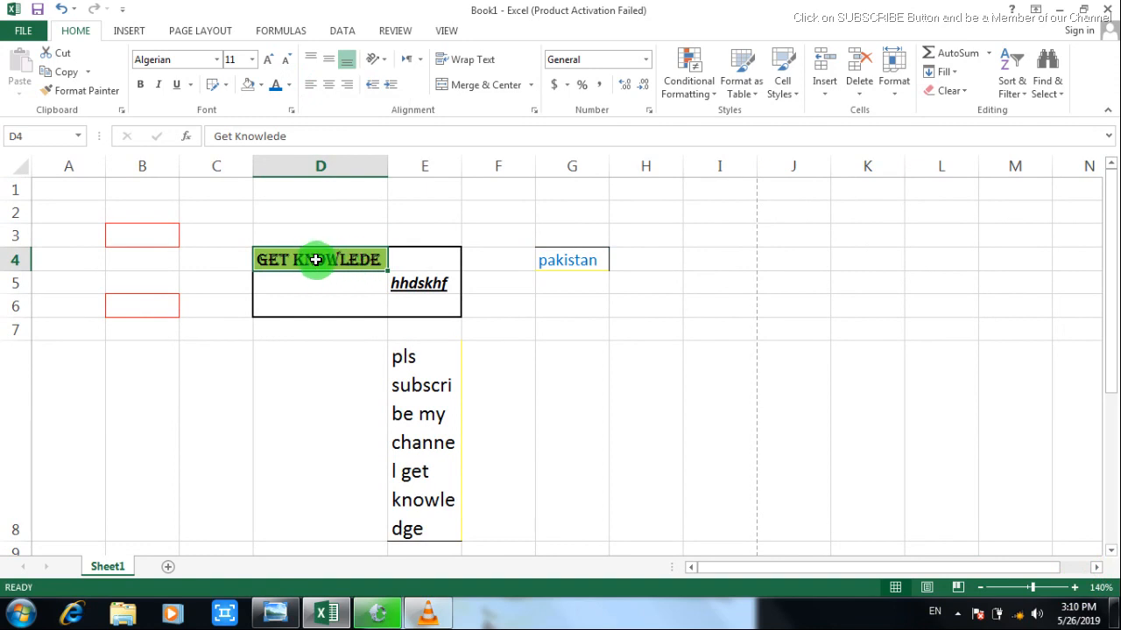
left_click(289, 87)
left_click(289, 231)
left_click(310, 307)
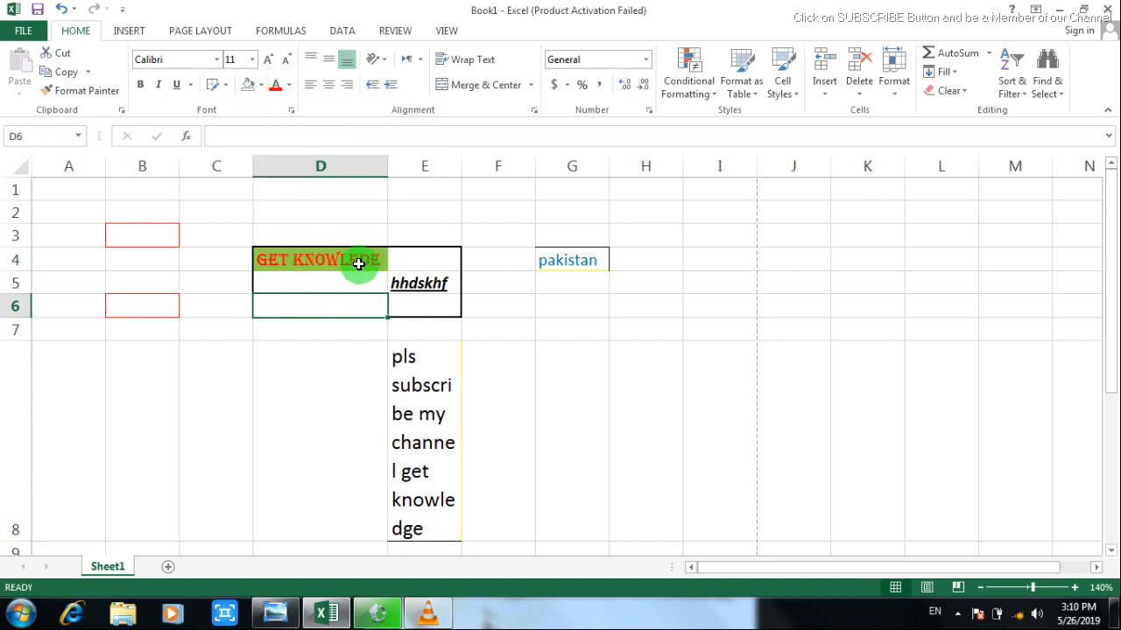
- Set the font color of the empty cell D6 to standard blue
left_click(290, 87)
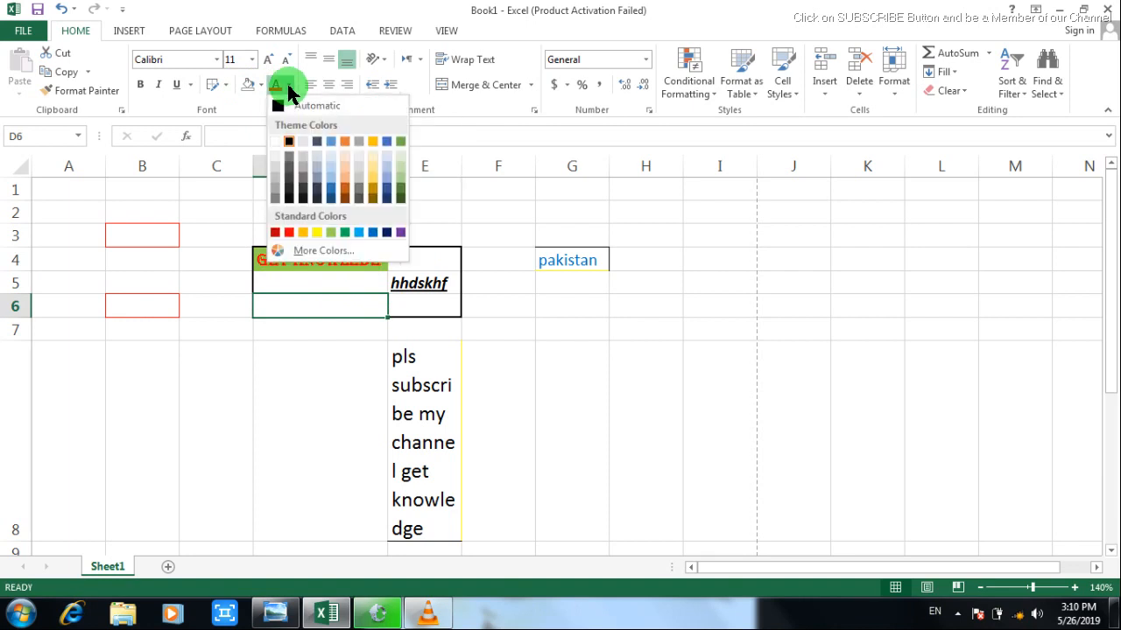
left_click(370, 232)
left_click(357, 278)
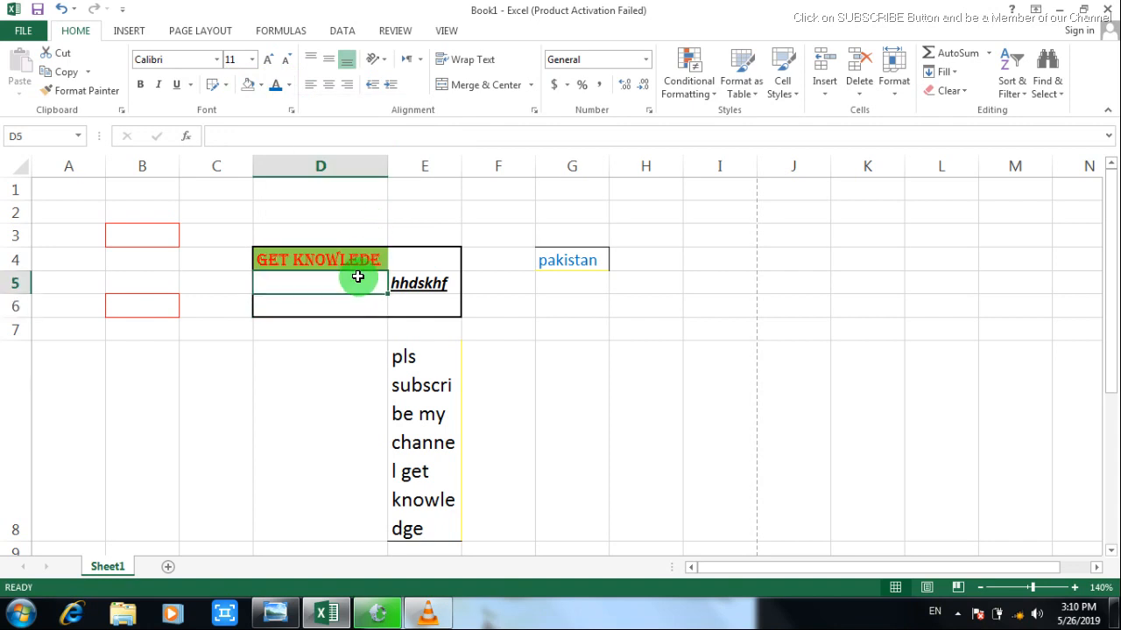
- Change the font color of the wrapped subscribe text in cell E8 to the green theme color
left_click(444, 378)
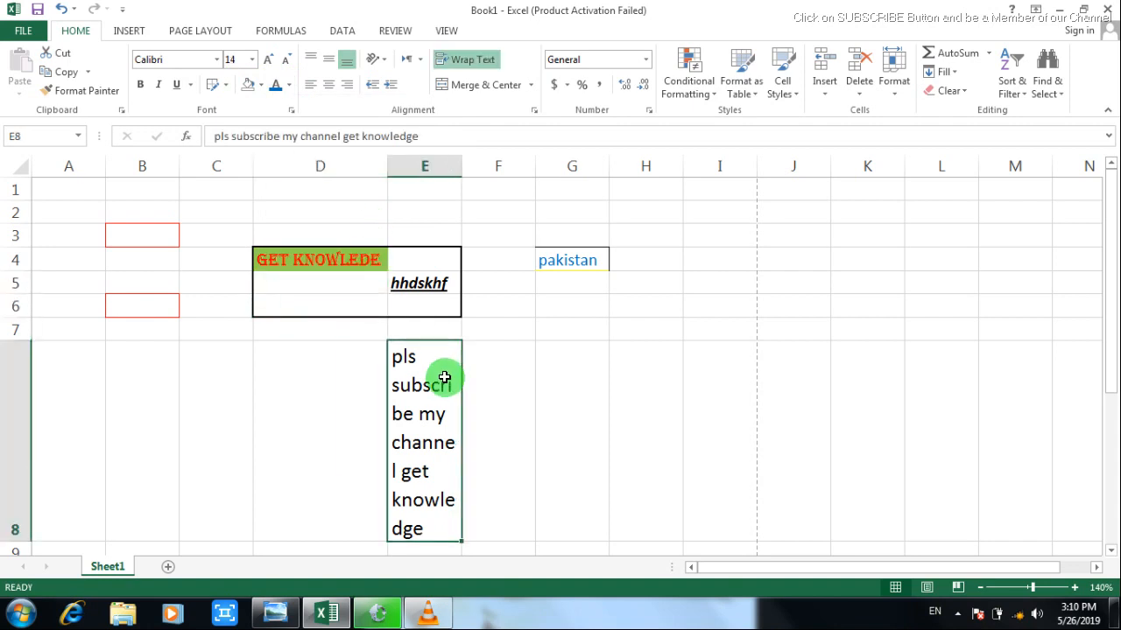
left_click(290, 86)
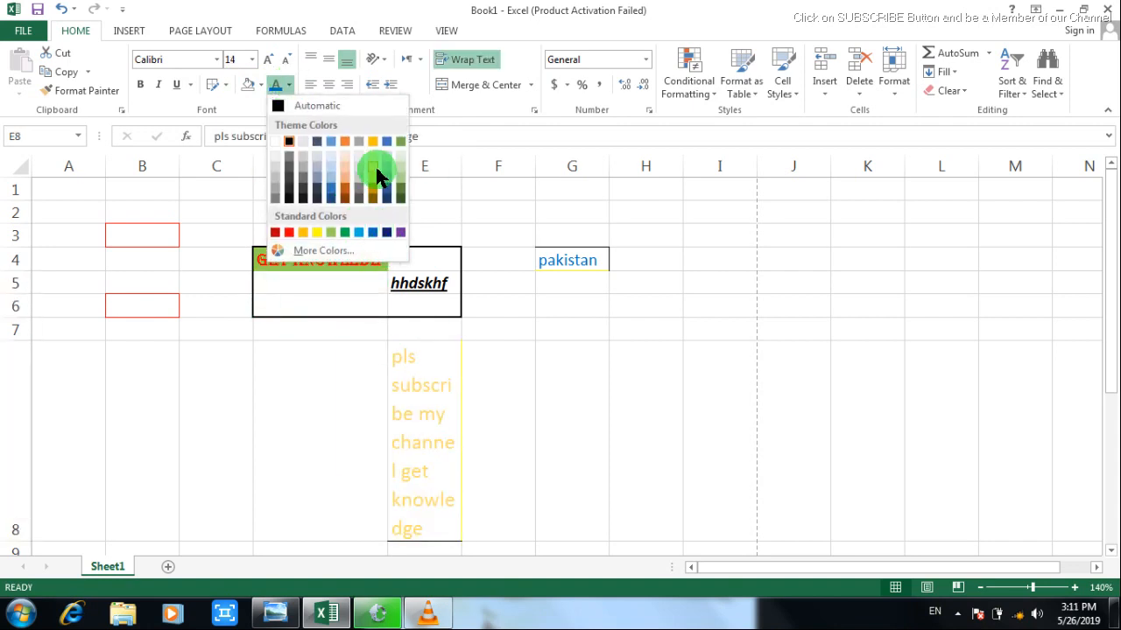
left_click(399, 141)
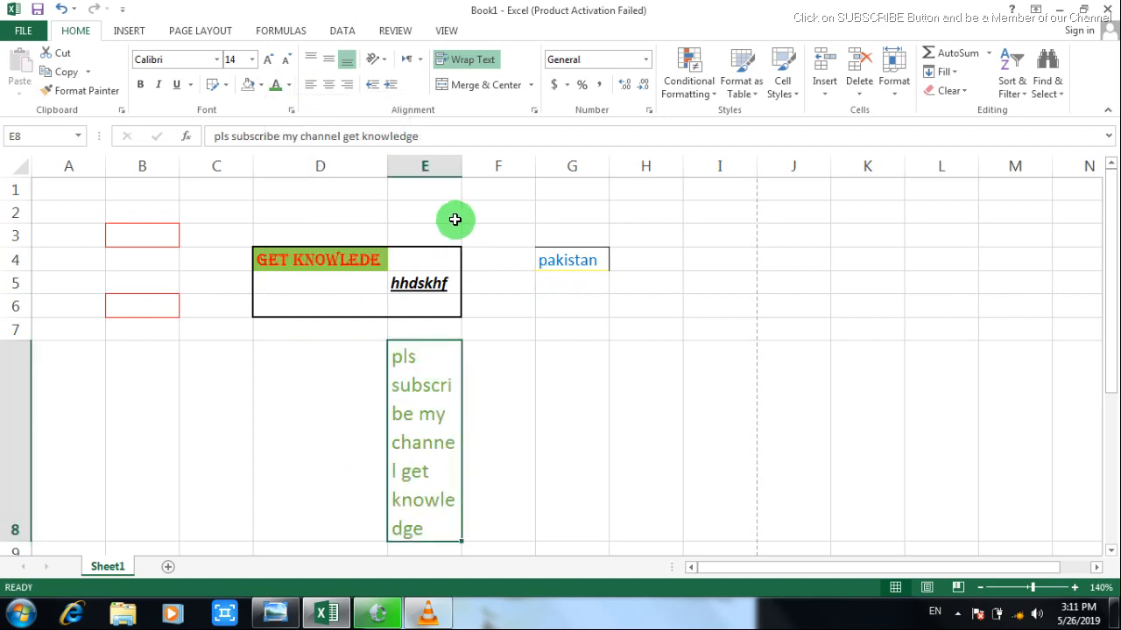
- Enlarge cell E5, containing the hhdskhf text, by widening column E, narrowing column D and increasing the height of row 5
left_click_drag(460, 166, 506, 167)
left_click(485, 311)
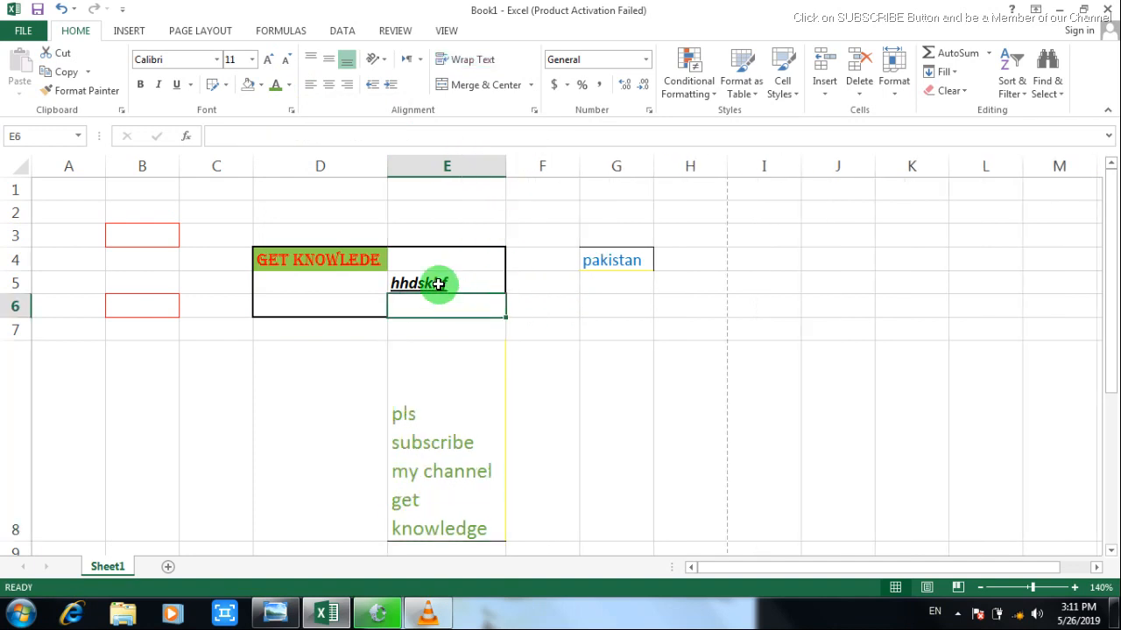
left_click(435, 284)
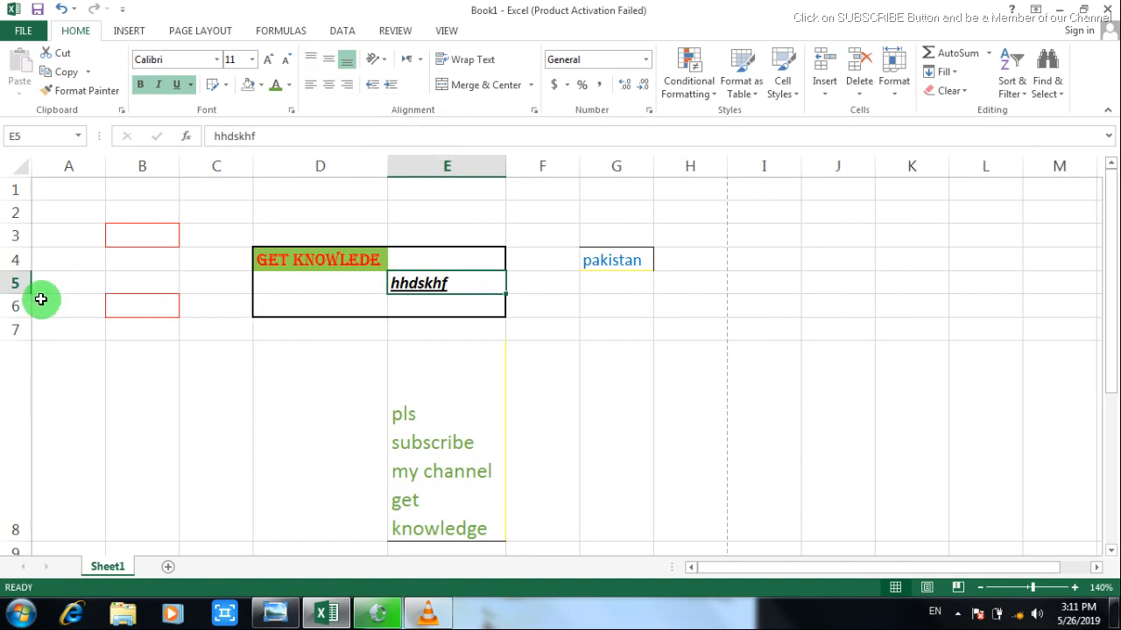
left_click_drag(22, 294, 25, 344)
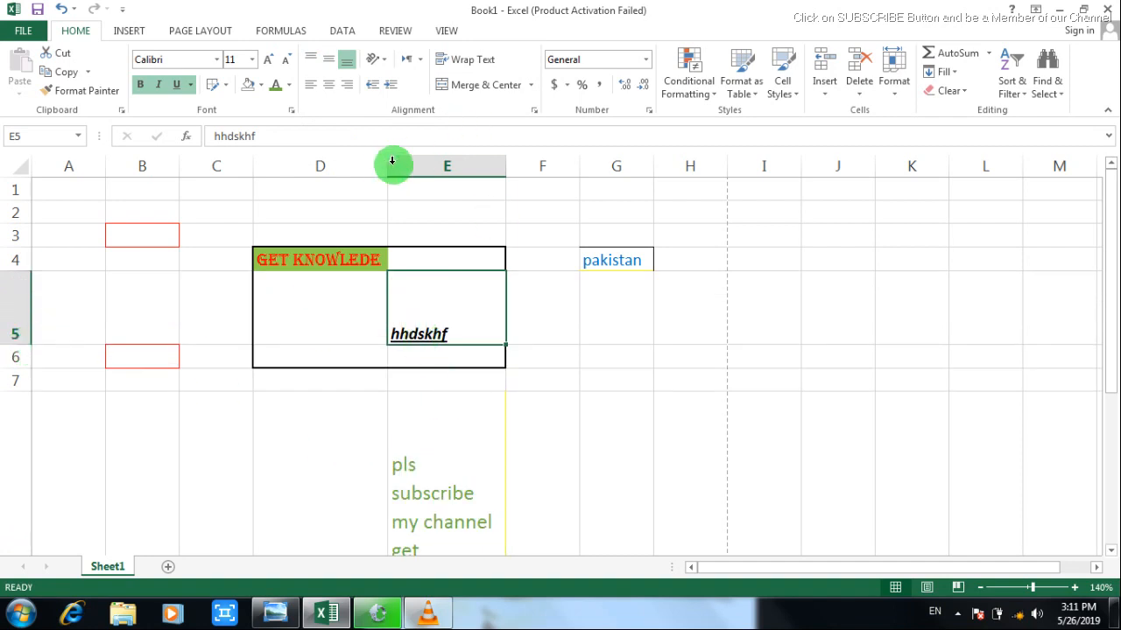
left_click_drag(384, 165, 324, 166)
left_click_drag(441, 163, 582, 165)
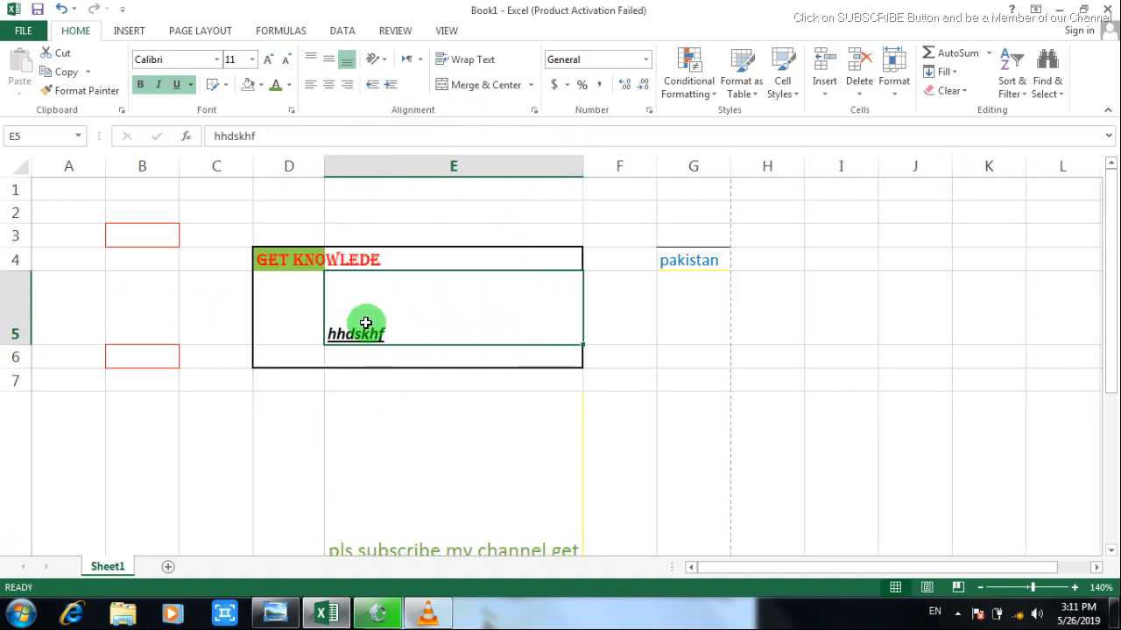
- Delete the Get Knowlede text from the green cell D4
left_click(330, 259)
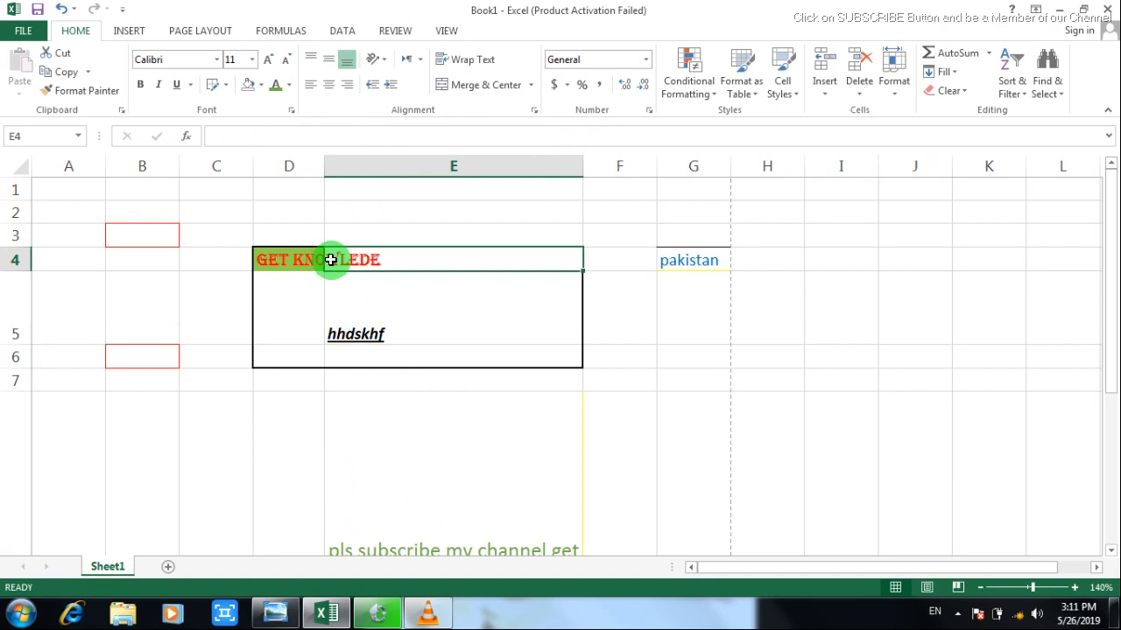
left_click(311, 260)
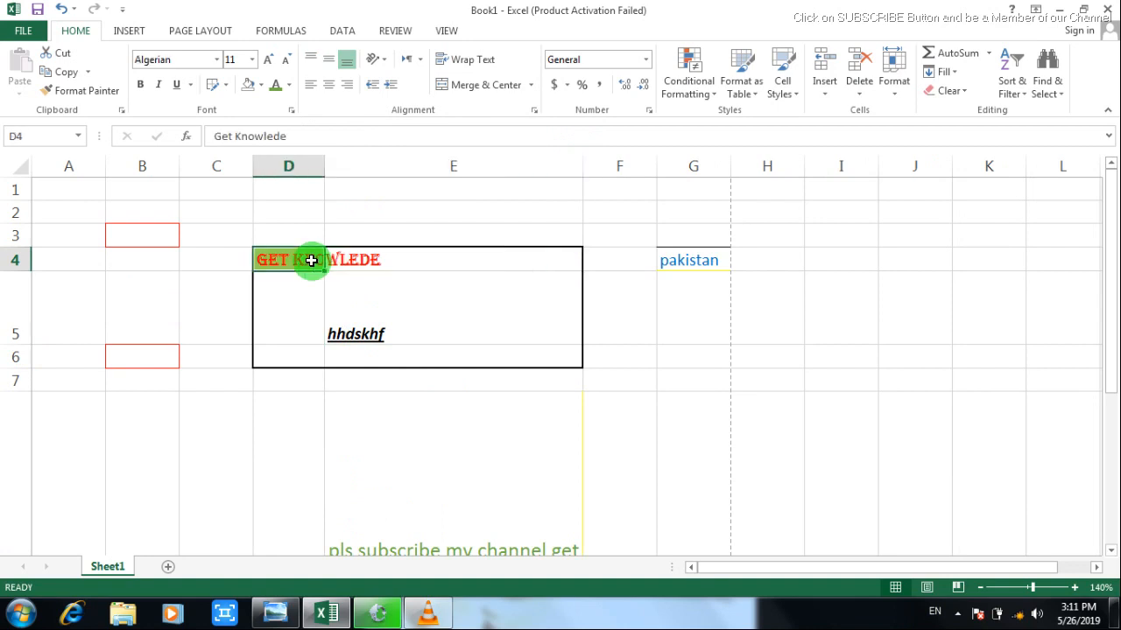
key("Delete")
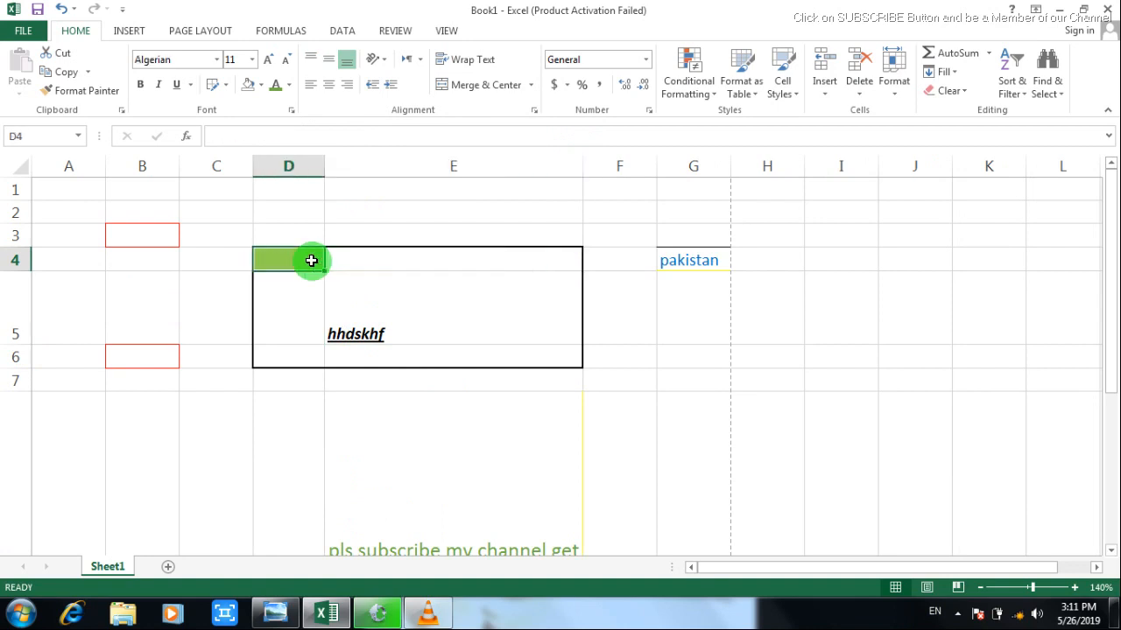
- Align the hhdskhf text in cell E5 vertically to the top, middle and bottom in turn, ending with Middle Align
left_click(381, 311)
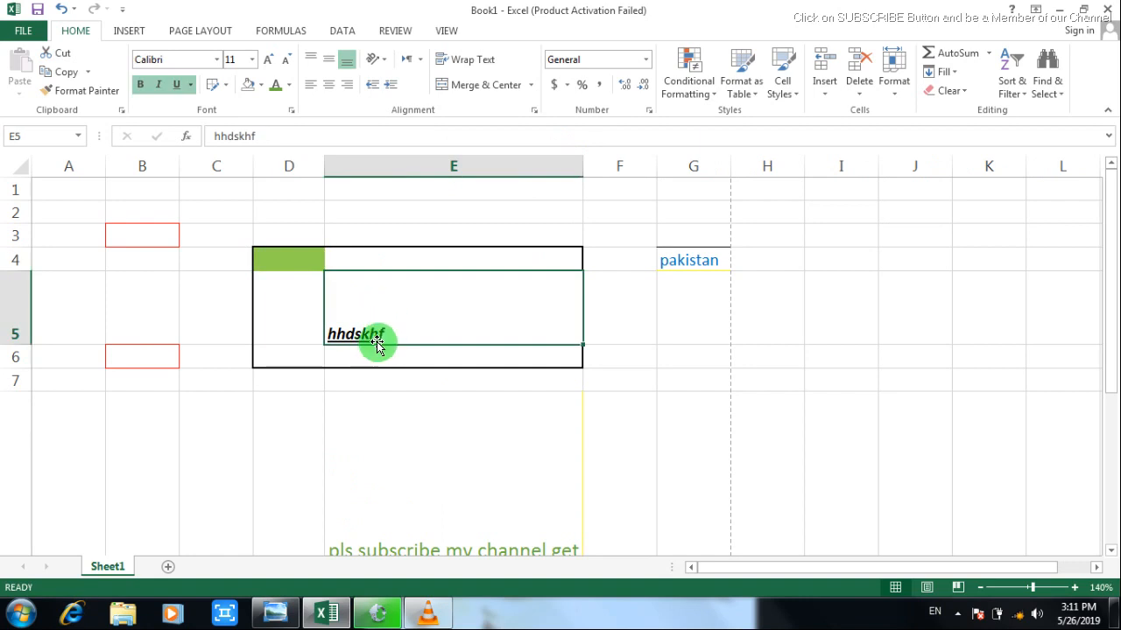
left_click(311, 60)
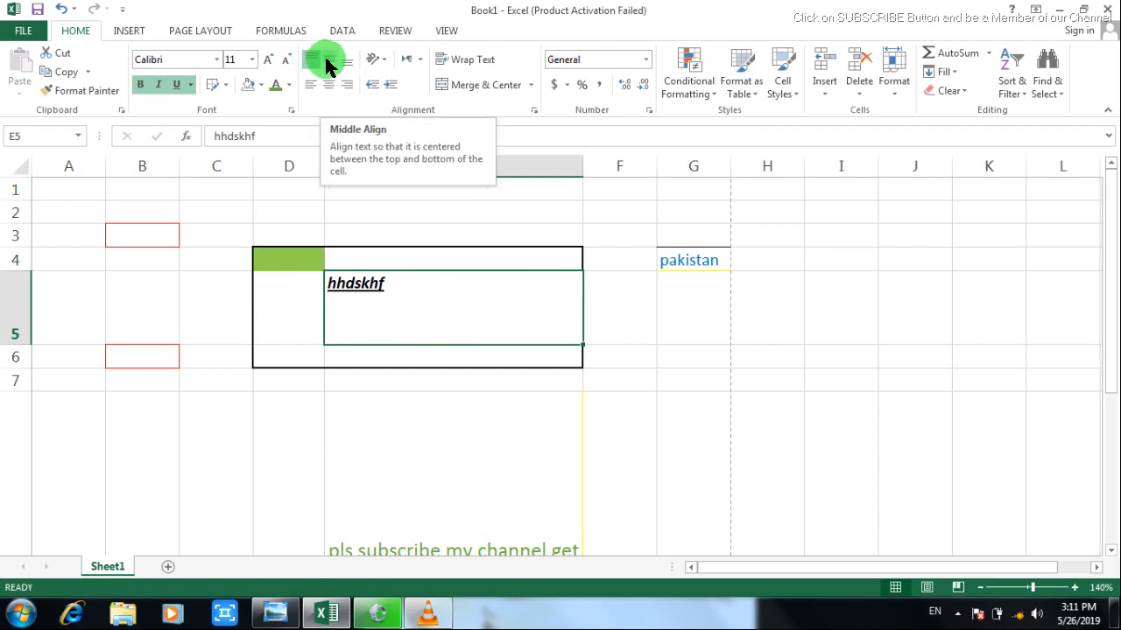
left_click(326, 60)
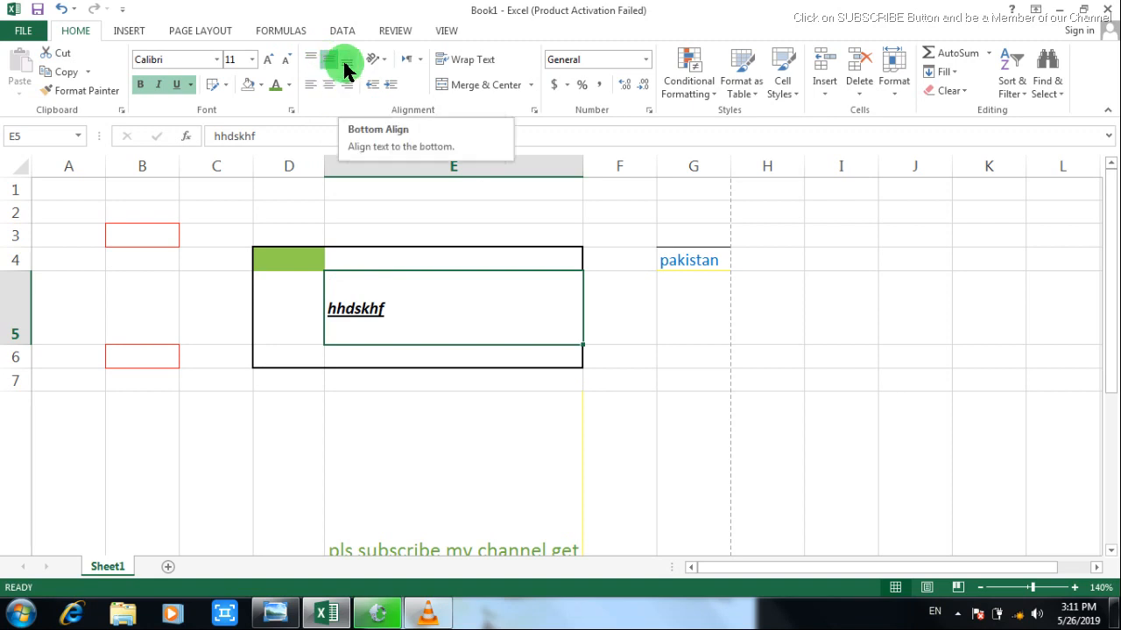
left_click(344, 63)
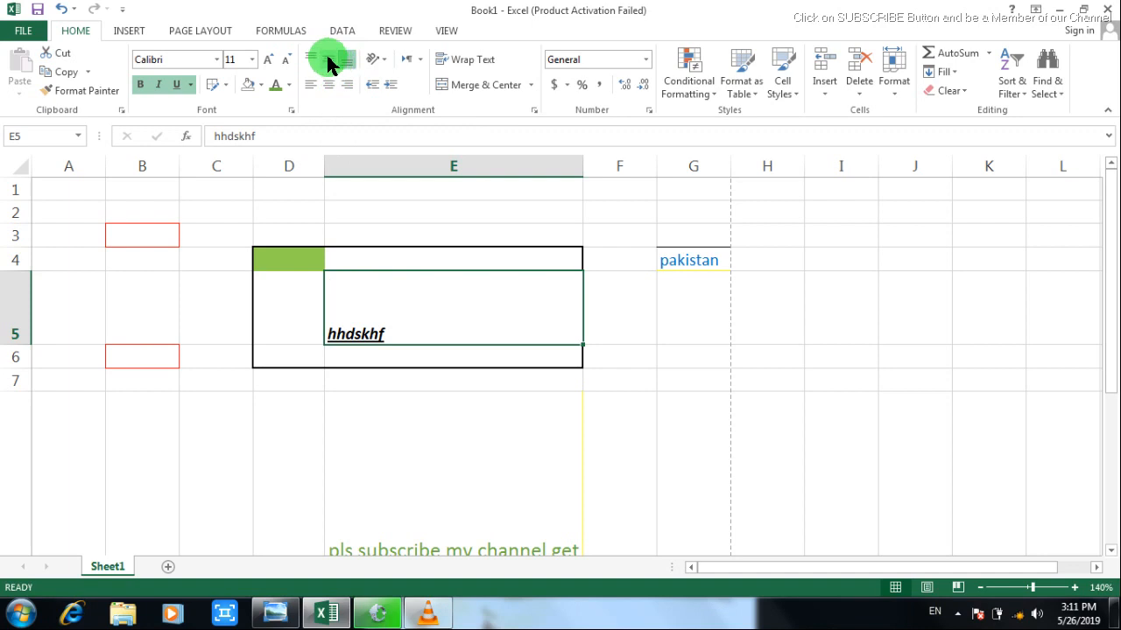
left_click(328, 58)
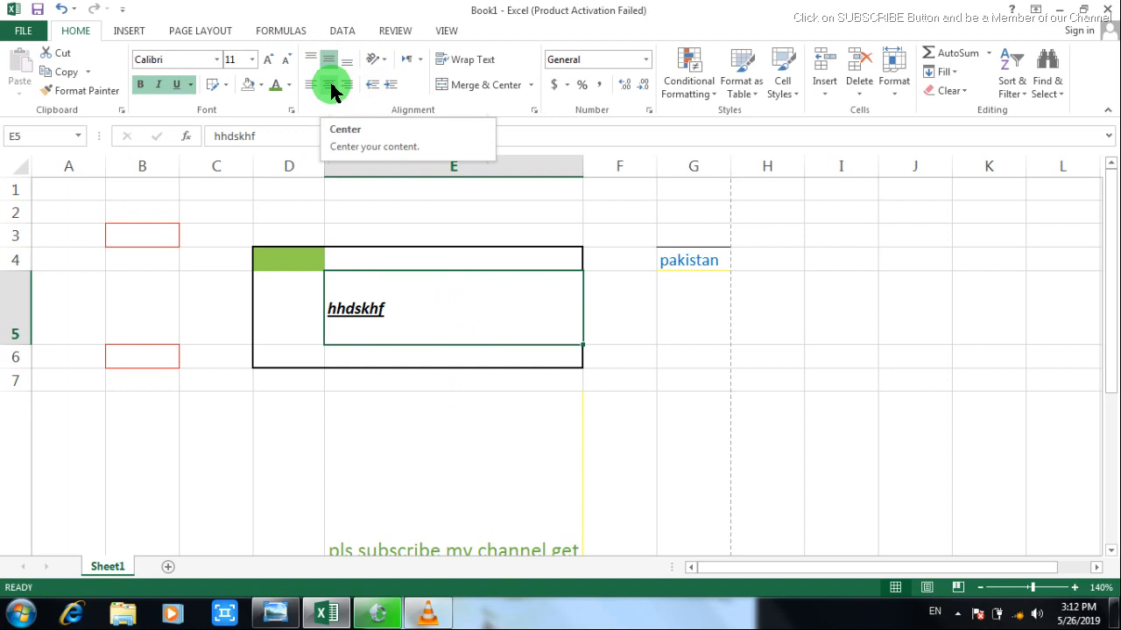
- Align the hhdskhf text in cell E5 horizontally to the center, right and left in turn, ending with Center
left_click(331, 86)
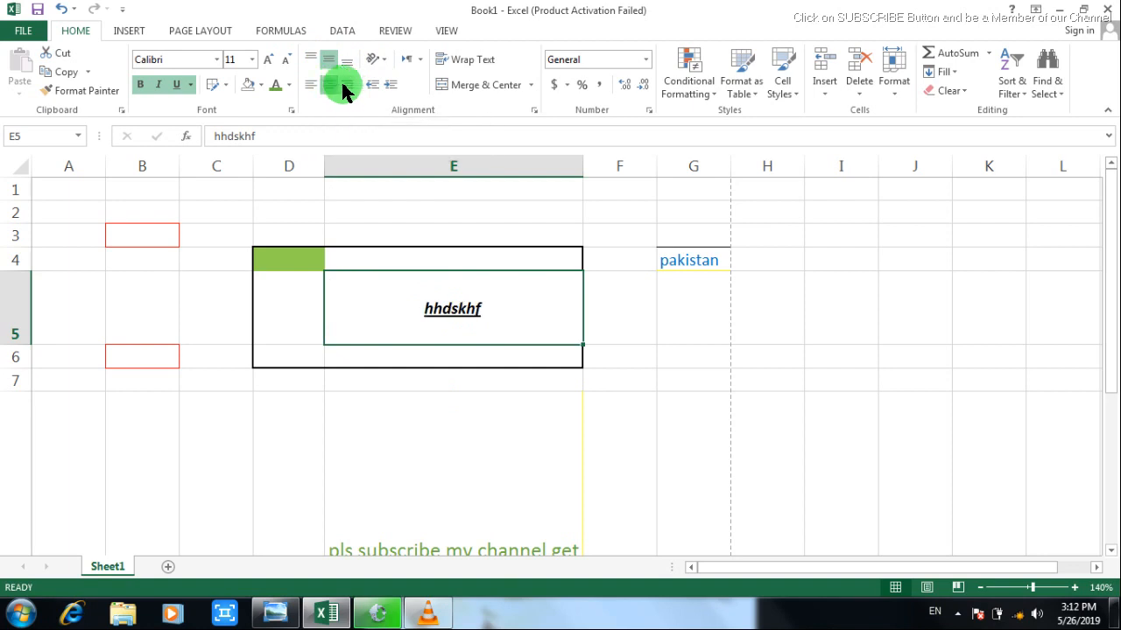
left_click(342, 83)
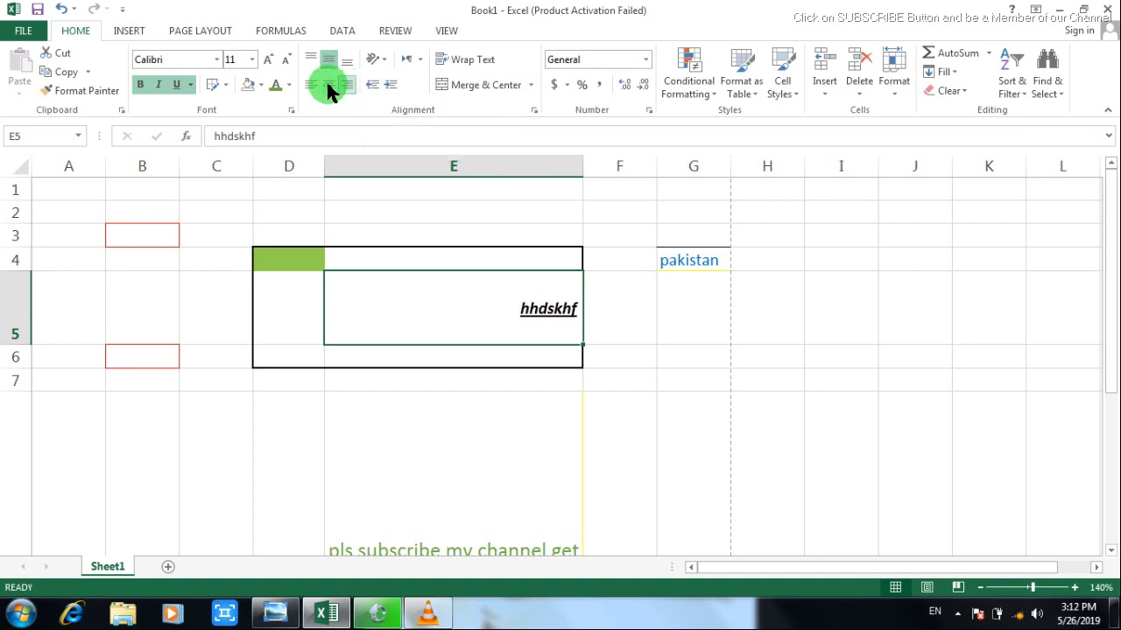
left_click(312, 86)
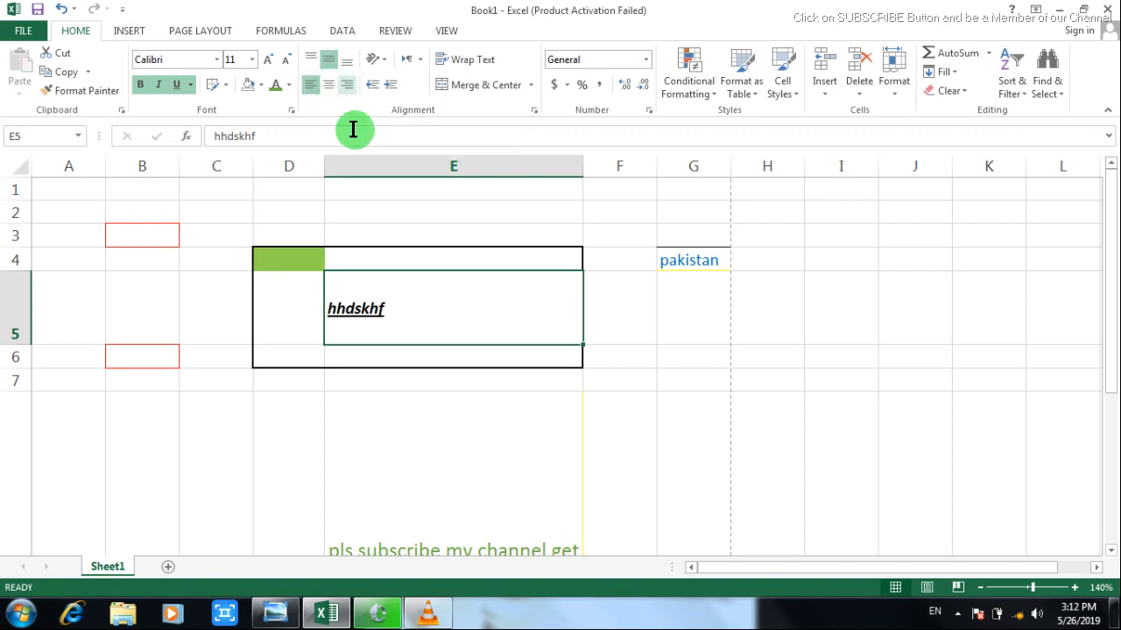
left_click(334, 82)
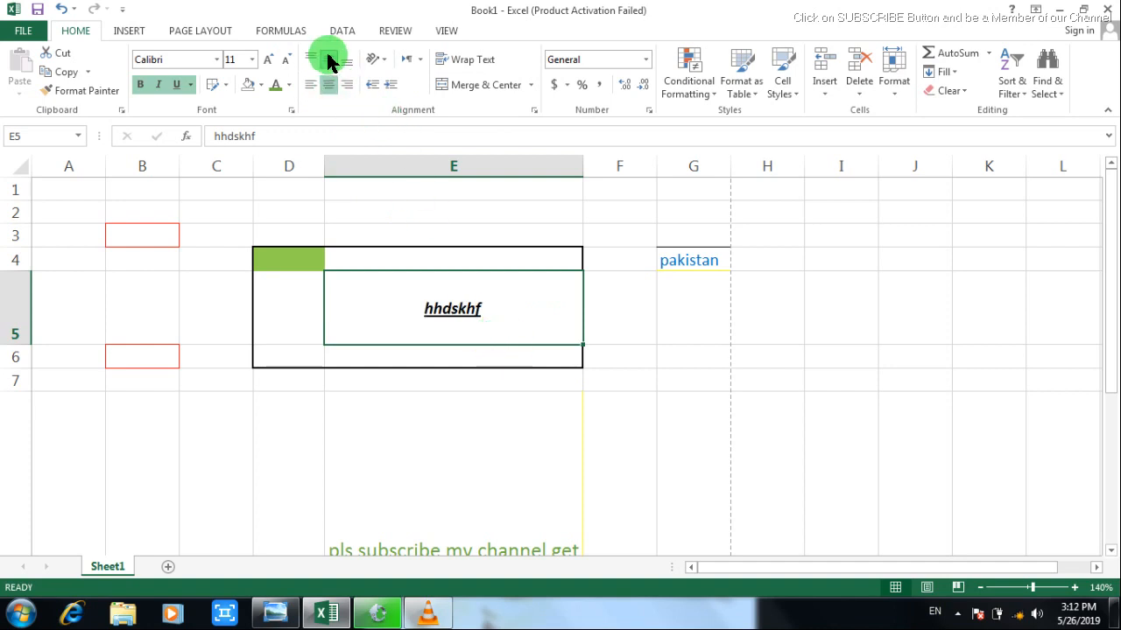